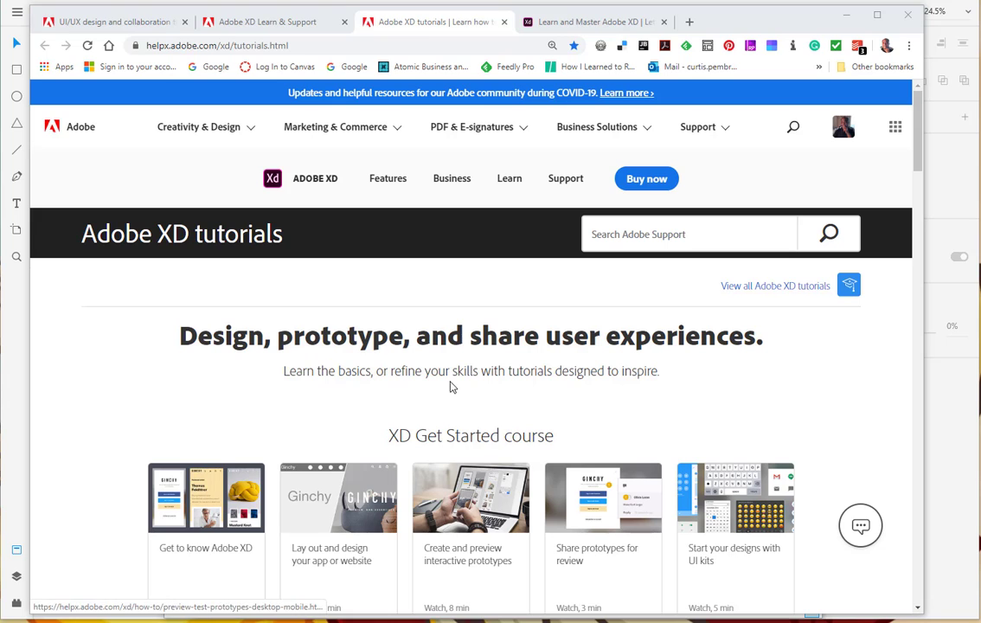
Step: Look through the Get Started, Set up projects and Work with images courses on the Adobe XD tutorials page
scroll(437, 413, "down", 1)
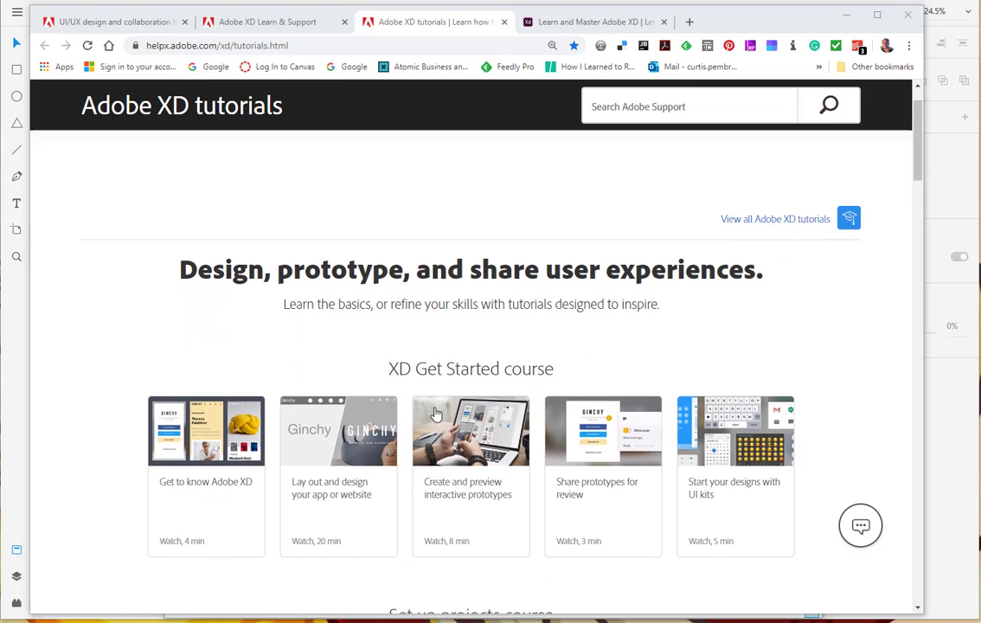
scroll(436, 411, "up", 1)
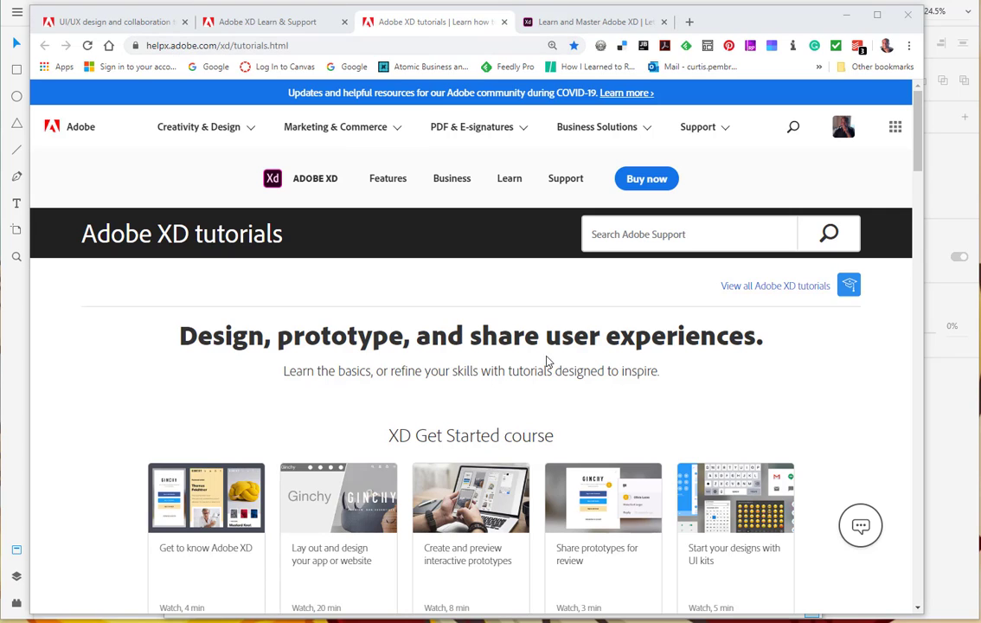
scroll(395, 508, "down", 3)
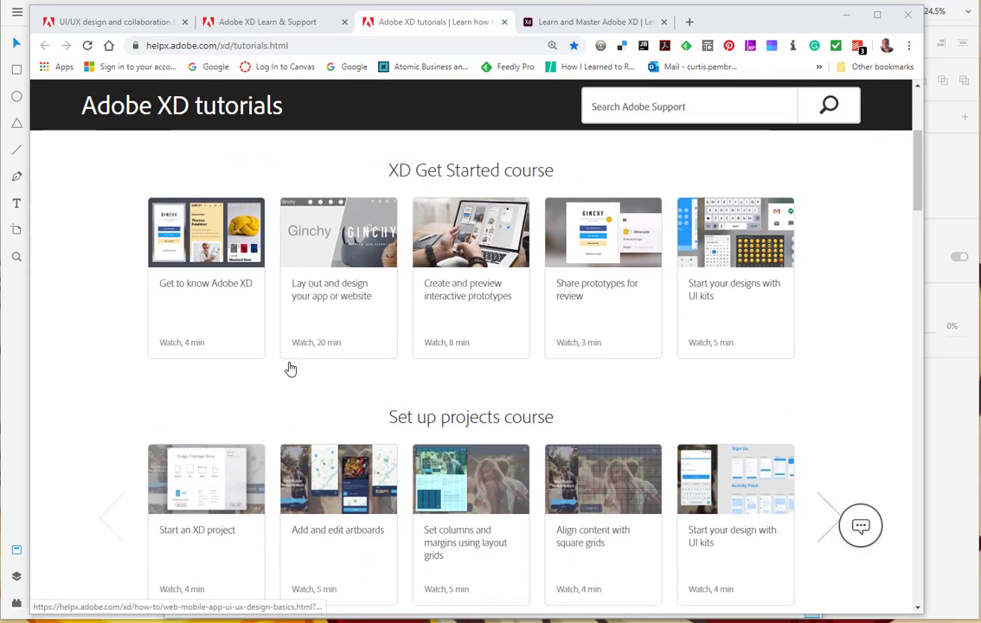
scroll(290, 370, "down", 1)
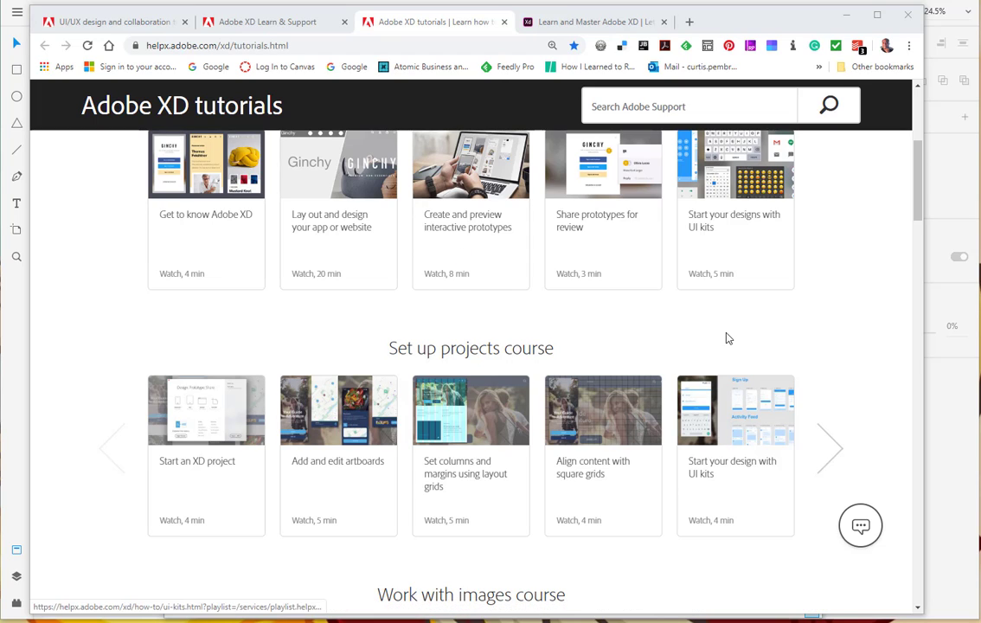
scroll(729, 326, "down", 4)
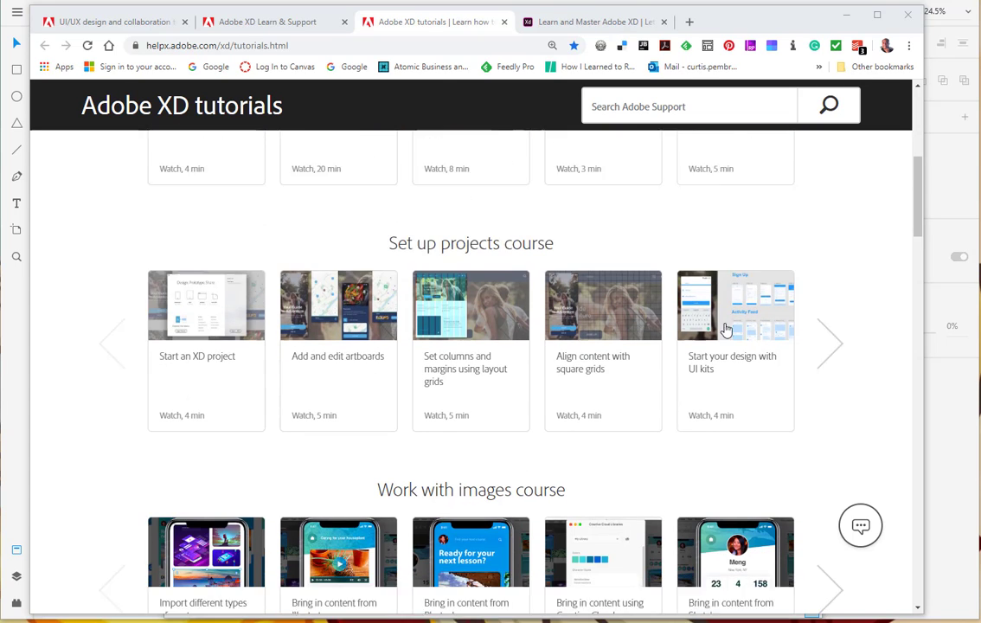
scroll(718, 336, "up", 2)
scroll(716, 337, "up", 2)
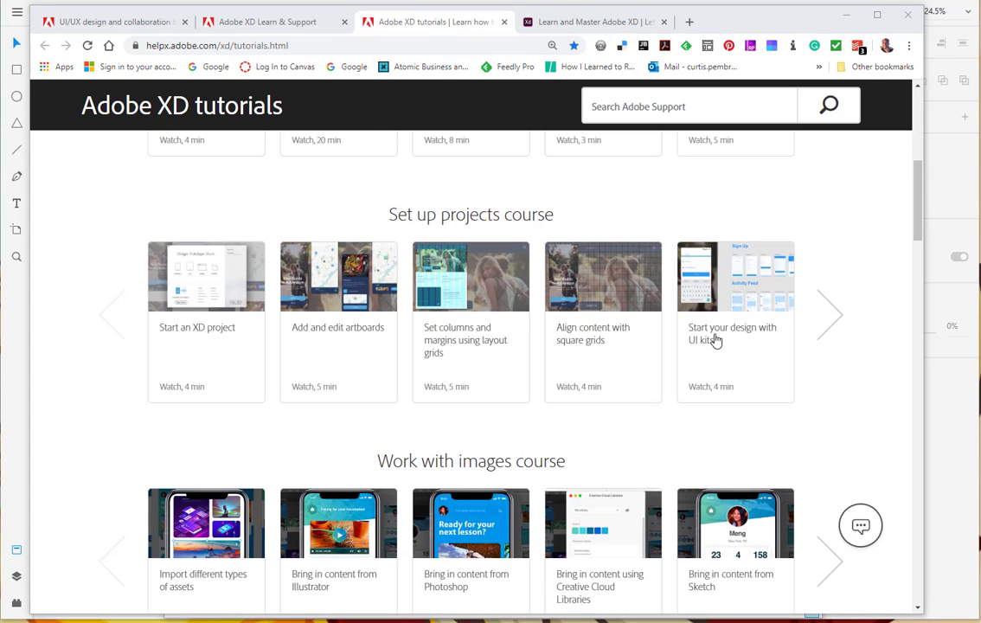
scroll(214, 356, "up", 4)
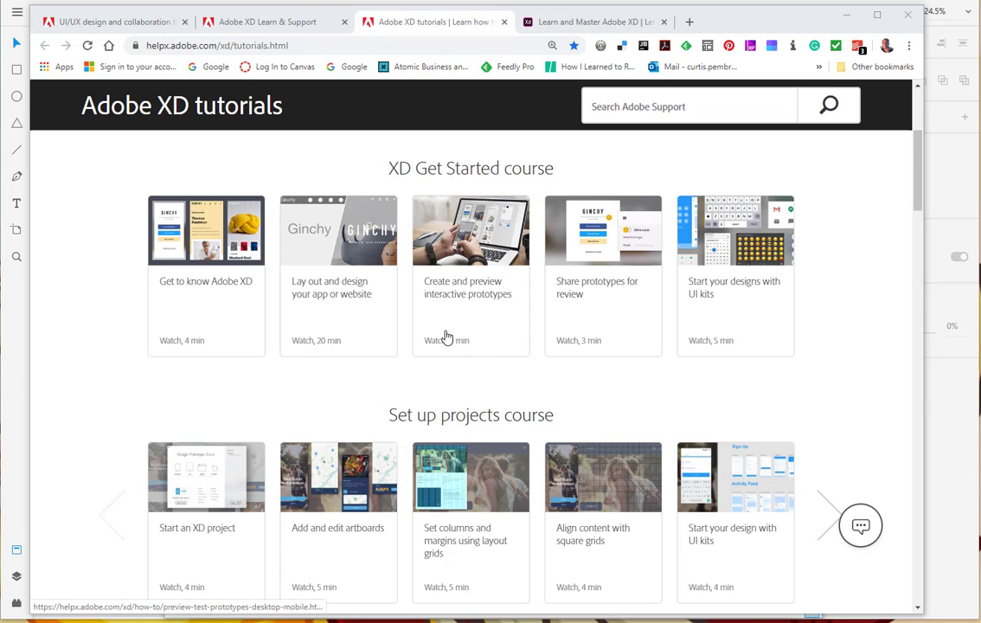
Step: Return to the Adobe XD product page and open its Learn site
left_click(311, 26)
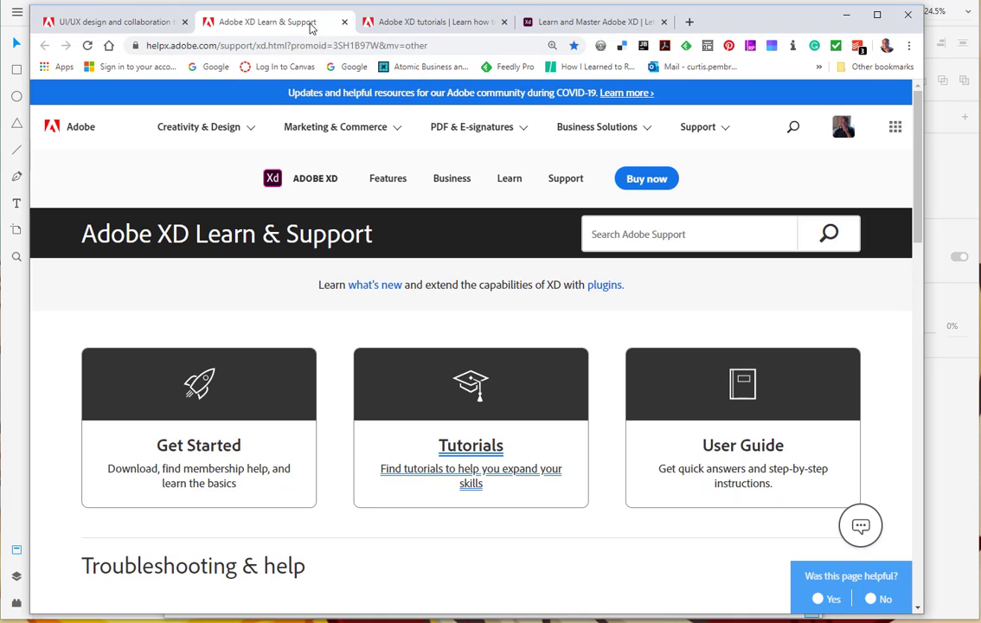
left_click(145, 24)
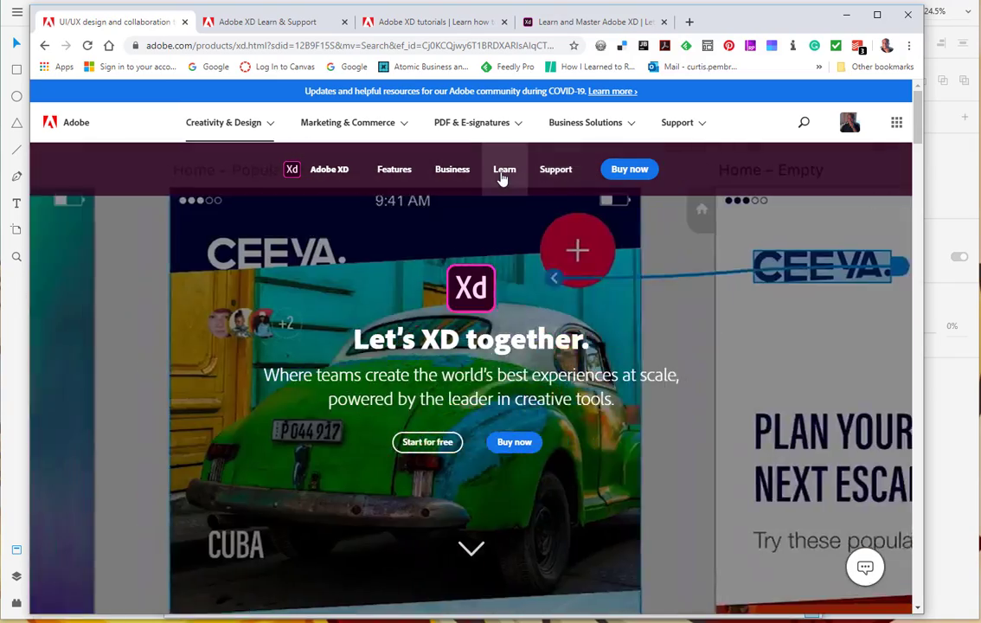
left_click(504, 172)
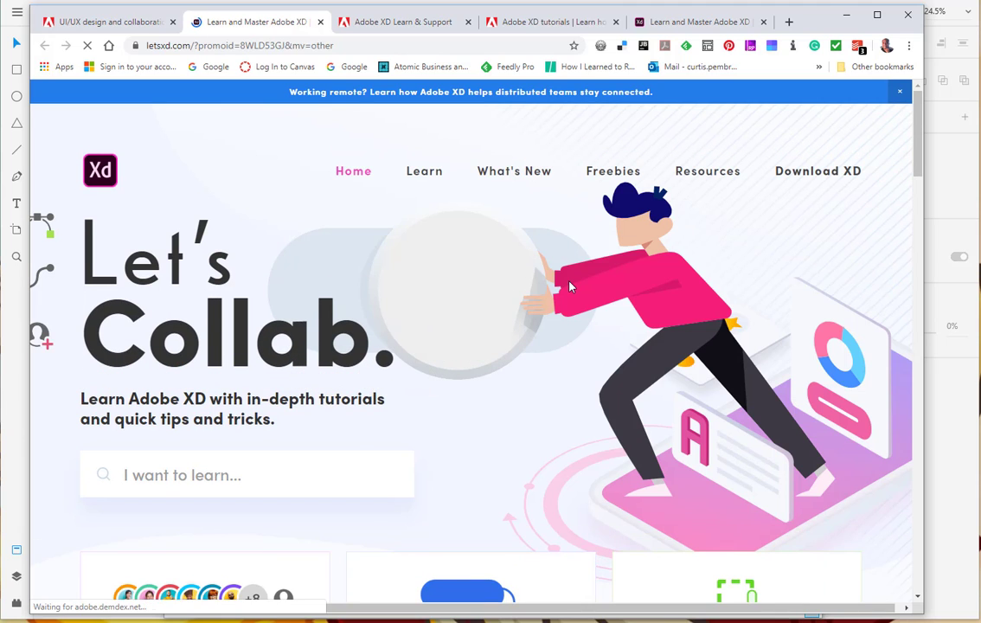
Step: Look through the Let's Design and Let's Prototype tutorial collections on the Let's XD home page
scroll(572, 288, "down", 1)
scroll(570, 286, "down", 6)
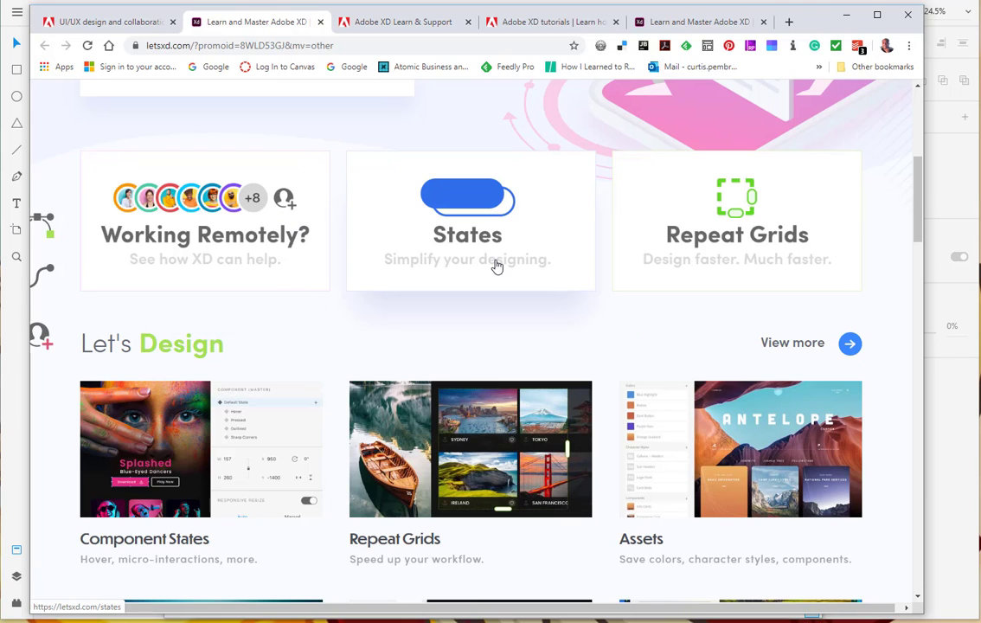
scroll(494, 268, "down", 3)
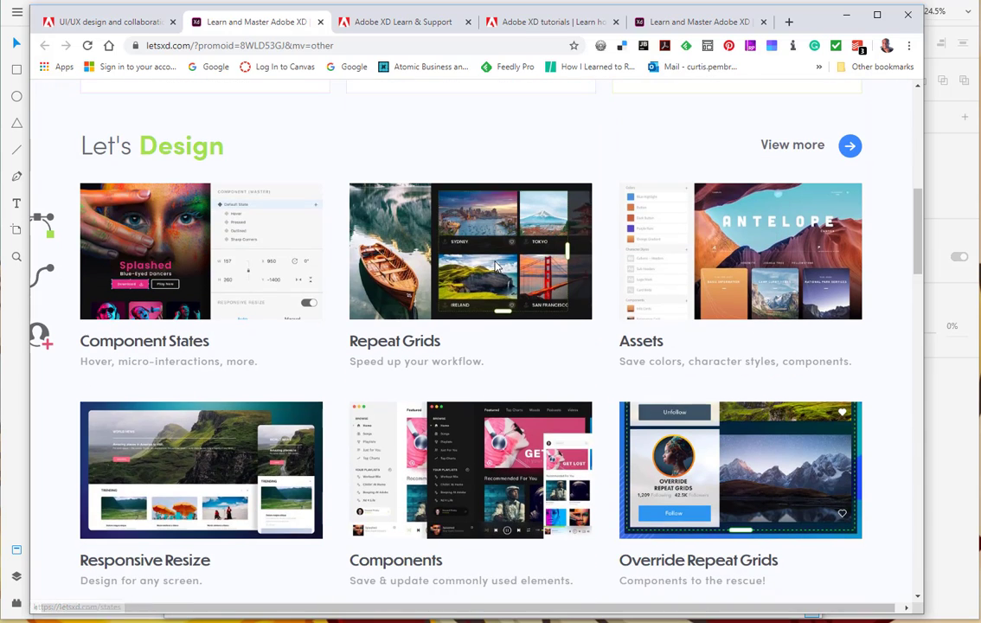
scroll(488, 313, "down", 5)
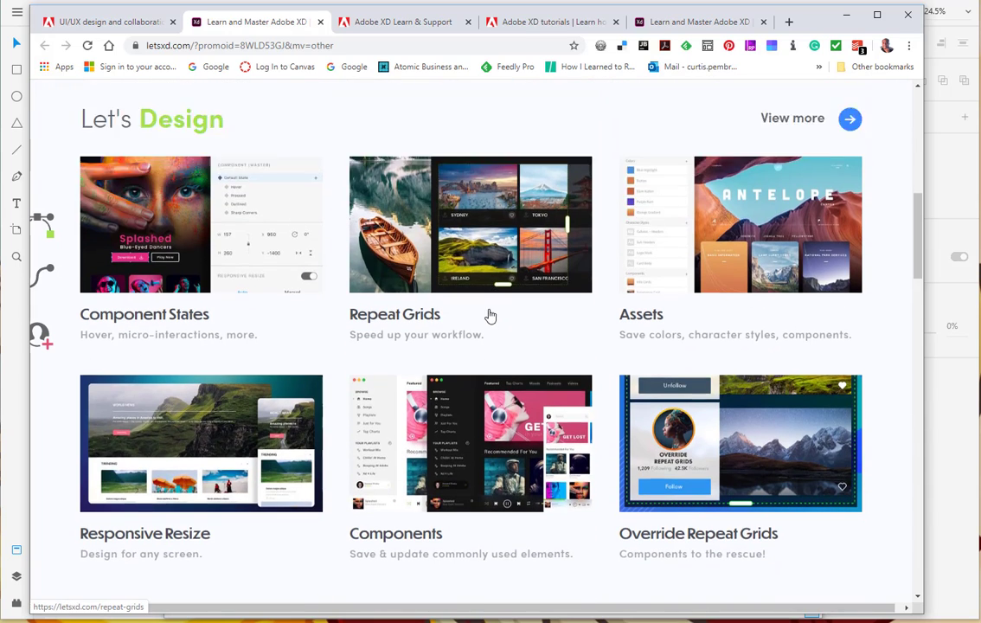
scroll(491, 315, "down", 4)
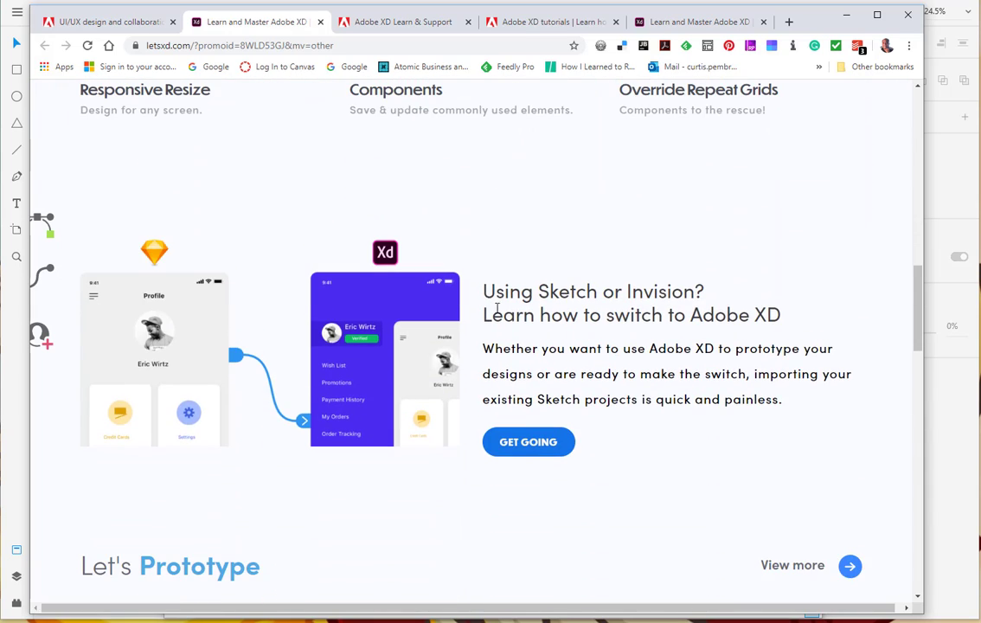
scroll(501, 308, "down", 3)
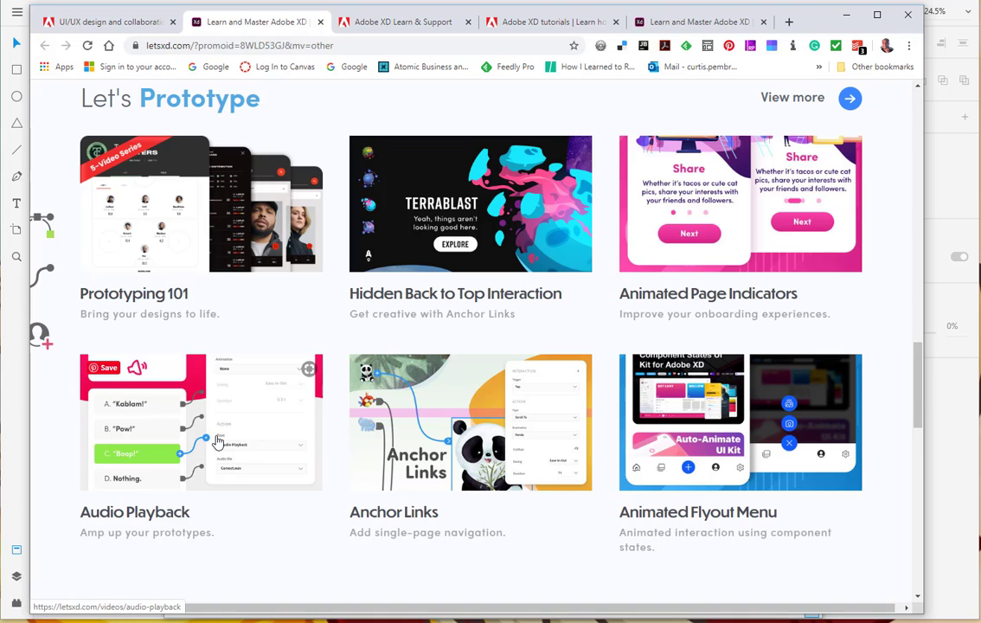
scroll(744, 429, "down", 2)
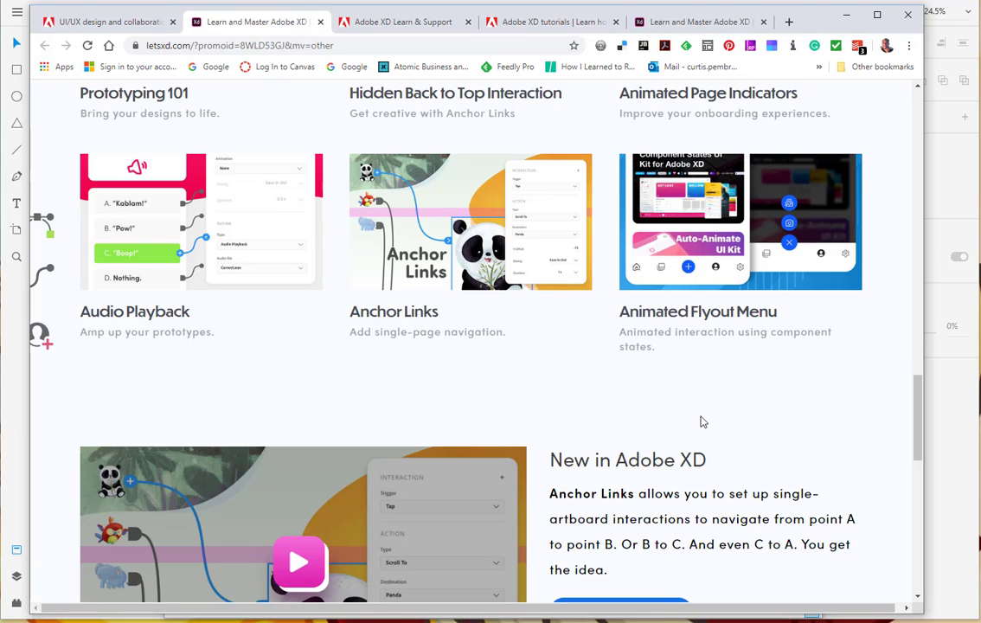
Step: Open the Animated Flyout Menu tutorial and review its video, topic list and related resources
left_click(740, 242)
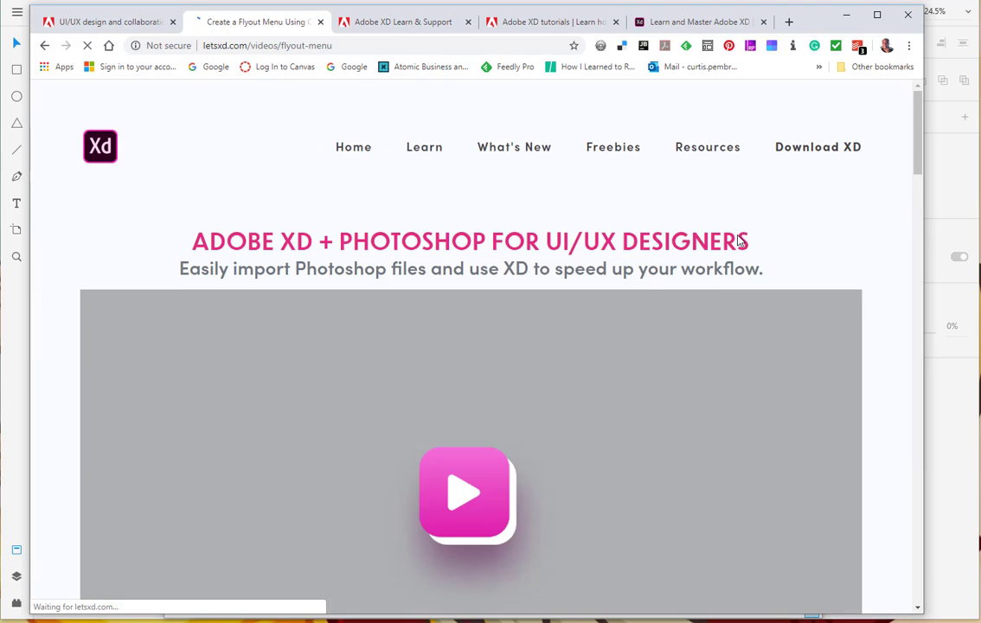
scroll(720, 286, "down", 2)
scroll(717, 294, "down", 8)
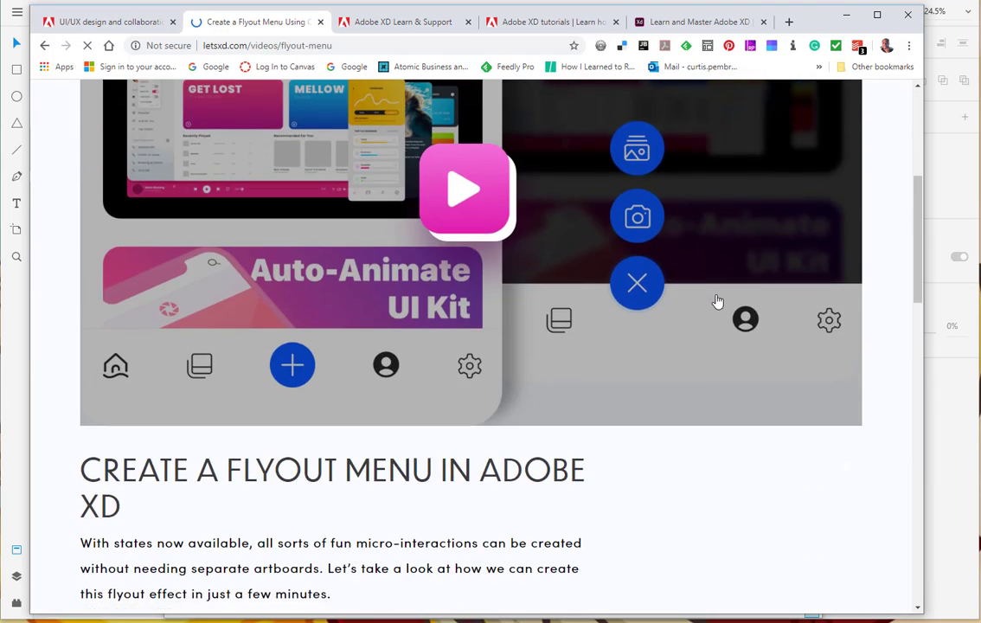
scroll(715, 304, "down", 4)
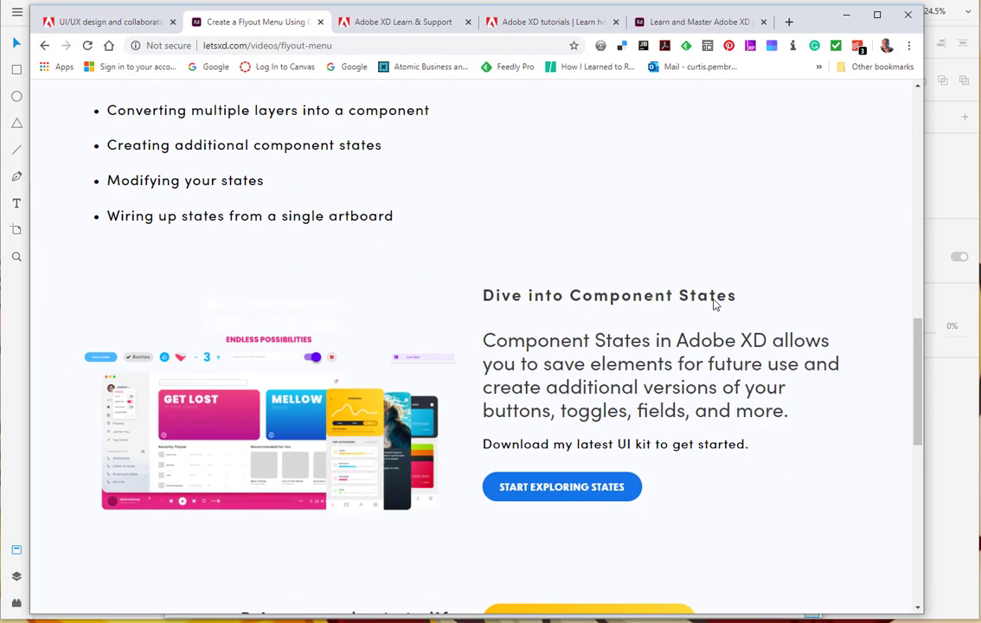
scroll(712, 305, "down", 5)
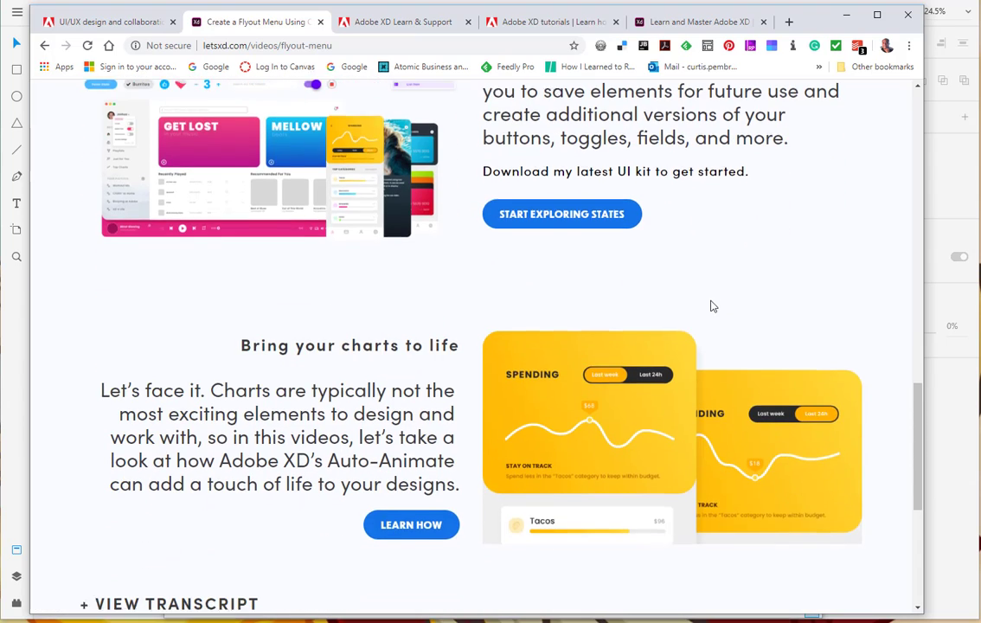
scroll(712, 307, "up", 5)
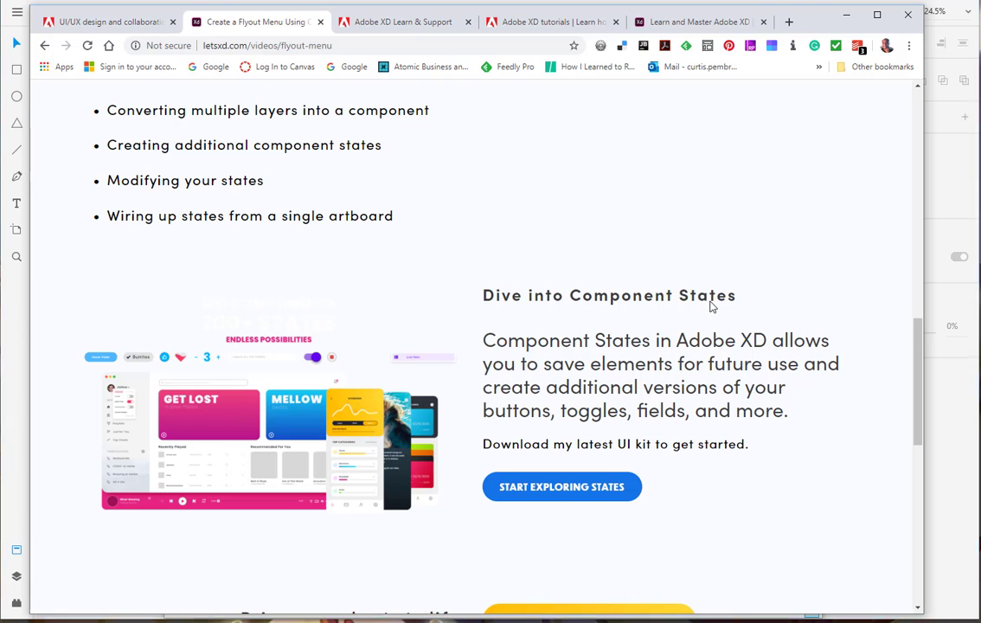
scroll(588, 509, "up", 10)
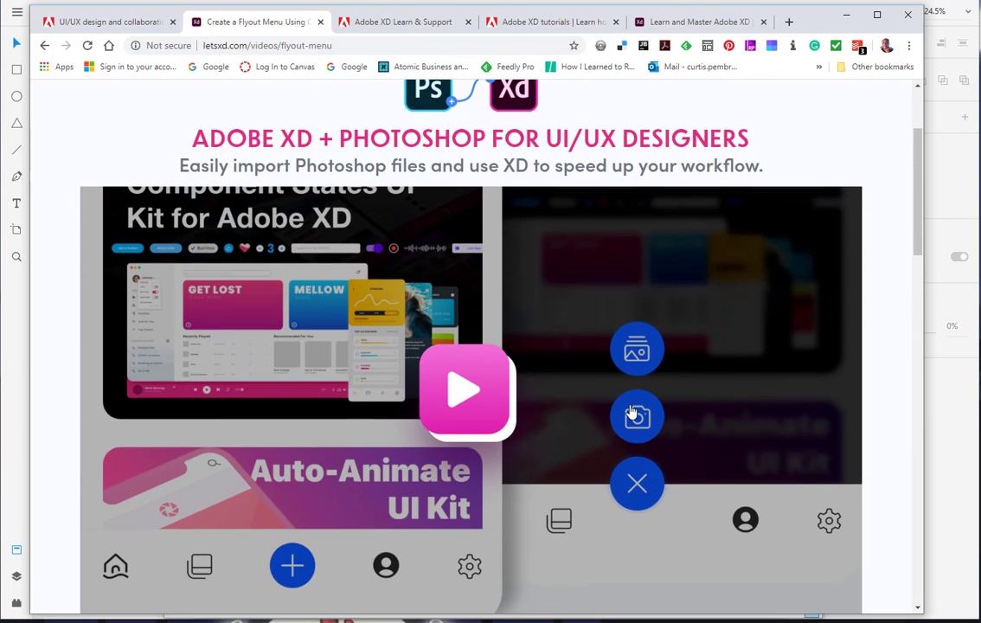
scroll(631, 412, "up", 2)
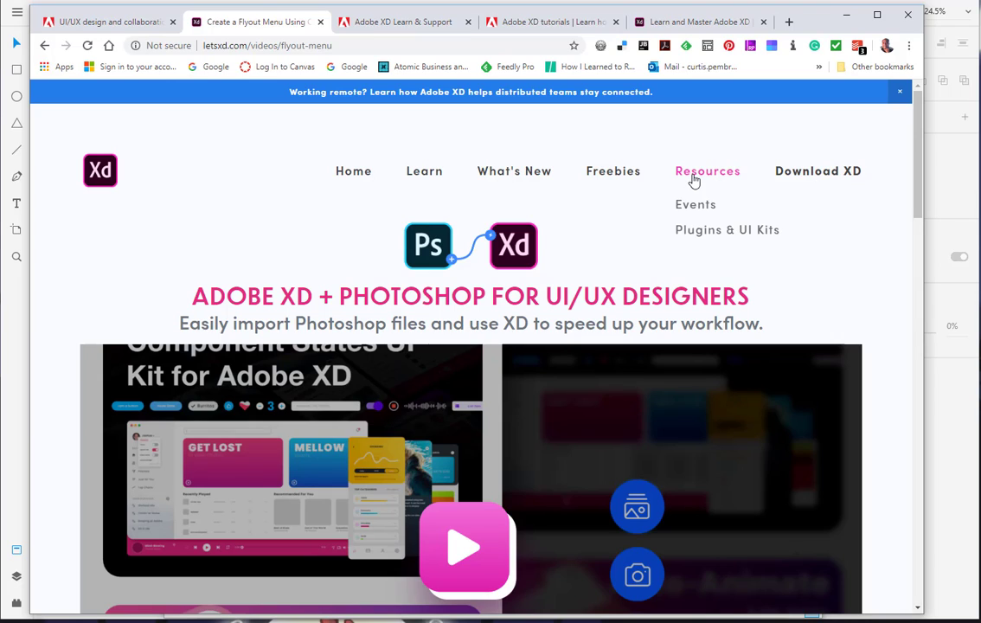
Step: Minimize the browser and the yosemite image folder to return to the XD Tutorial_spring20 document in Adobe XD
left_click(852, 17)
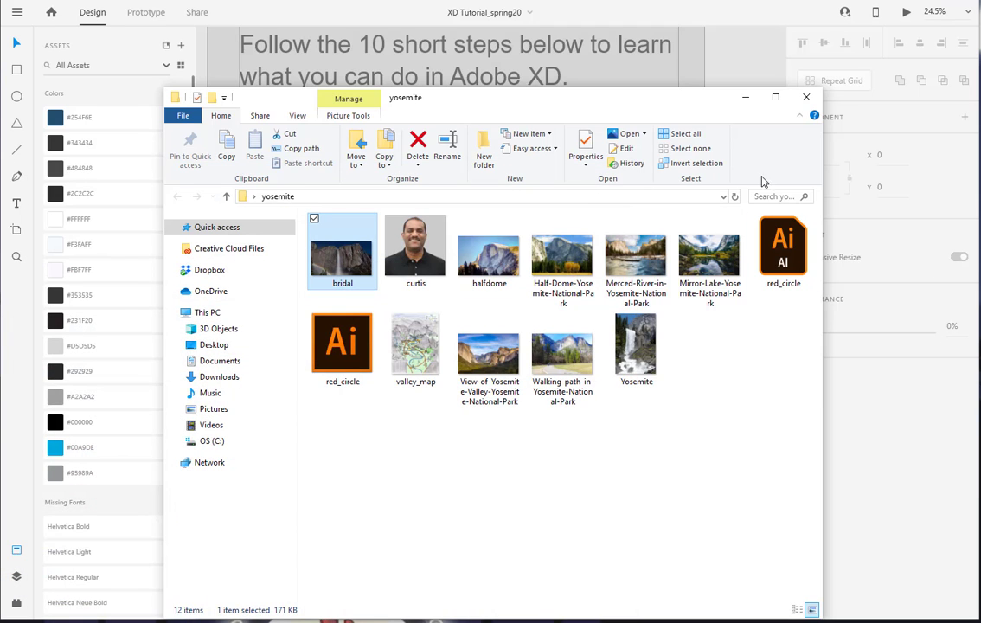
left_click_drag(680, 107, 667, 54)
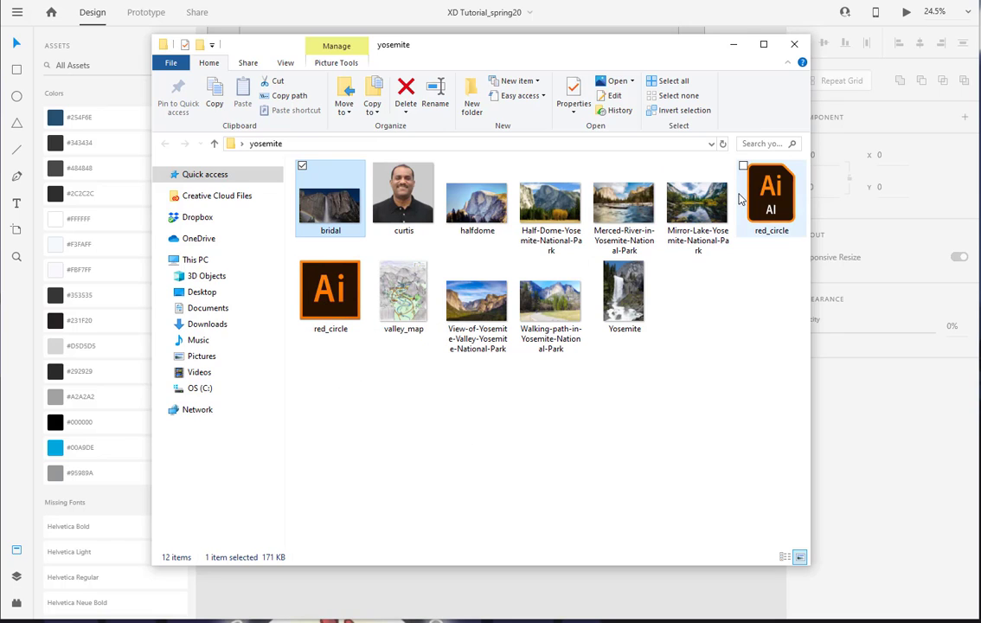
left_click(733, 50)
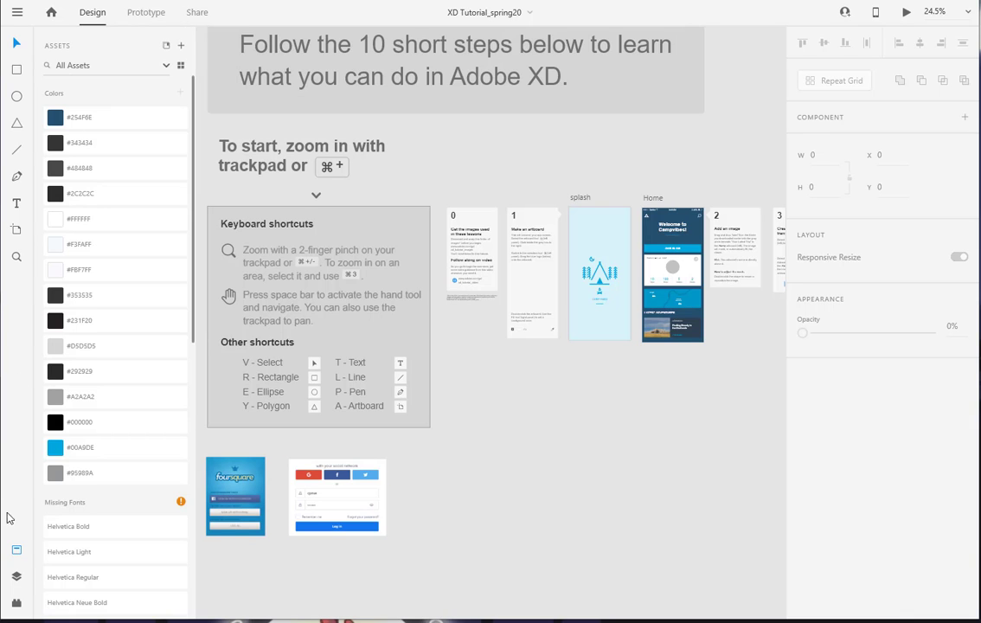
Step: Hide the document's asset list to give the canvas more room
left_click(17, 552)
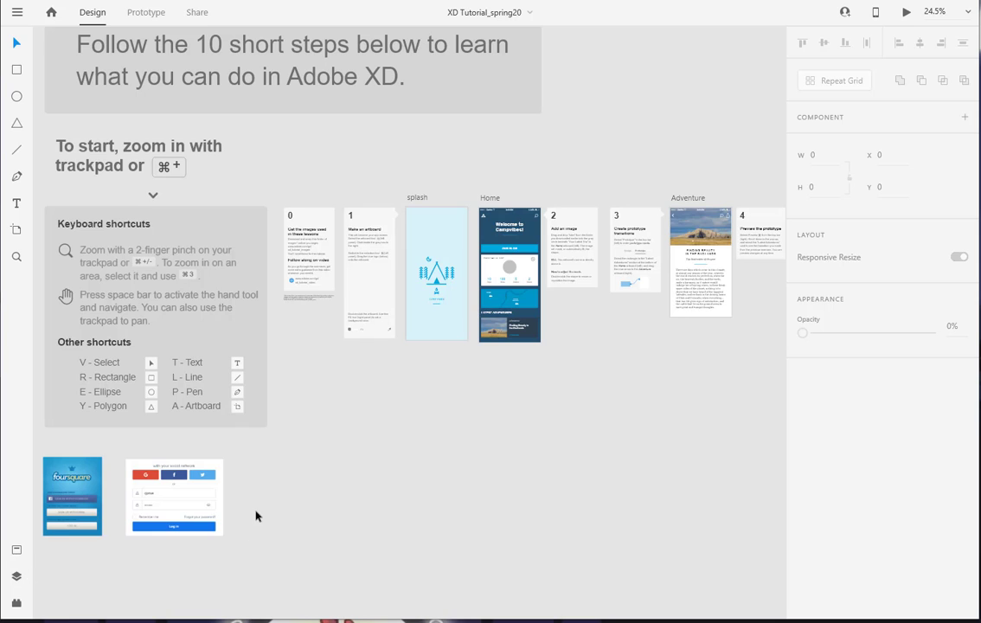
left_click(18, 555)
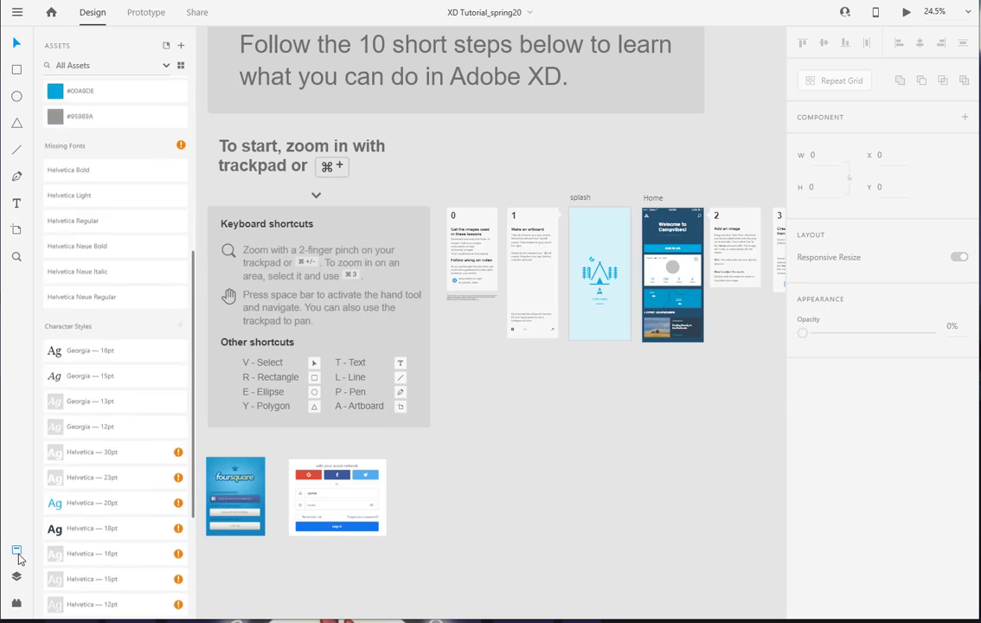
left_click(18, 555)
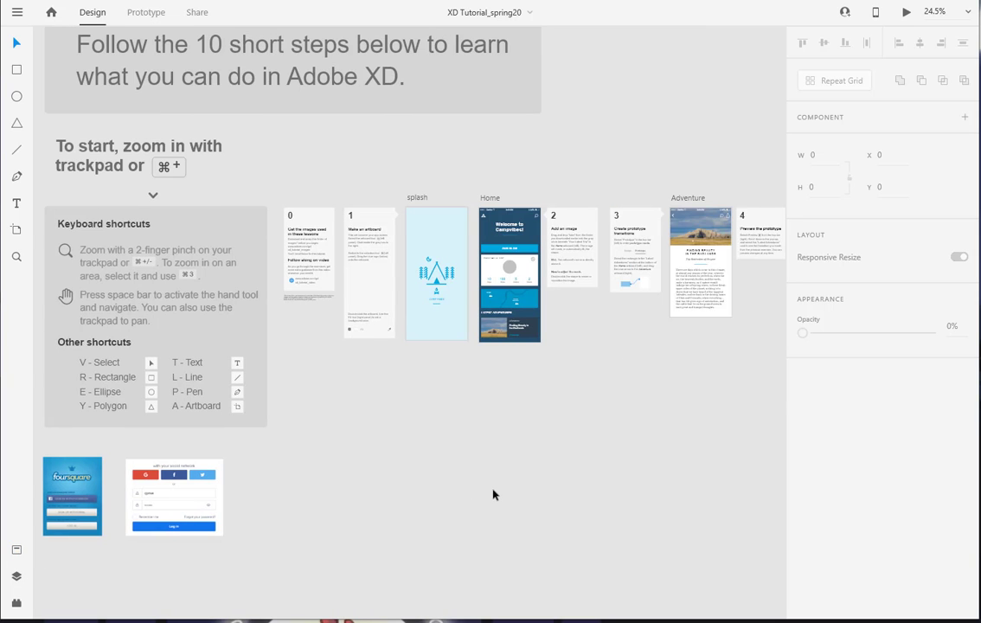
Step: Examine the numbered tutorial cards, the app artboards, and the Foursquare and social login reference images on the canvas
key("space")
left_click_drag(562, 506, 332, 505)
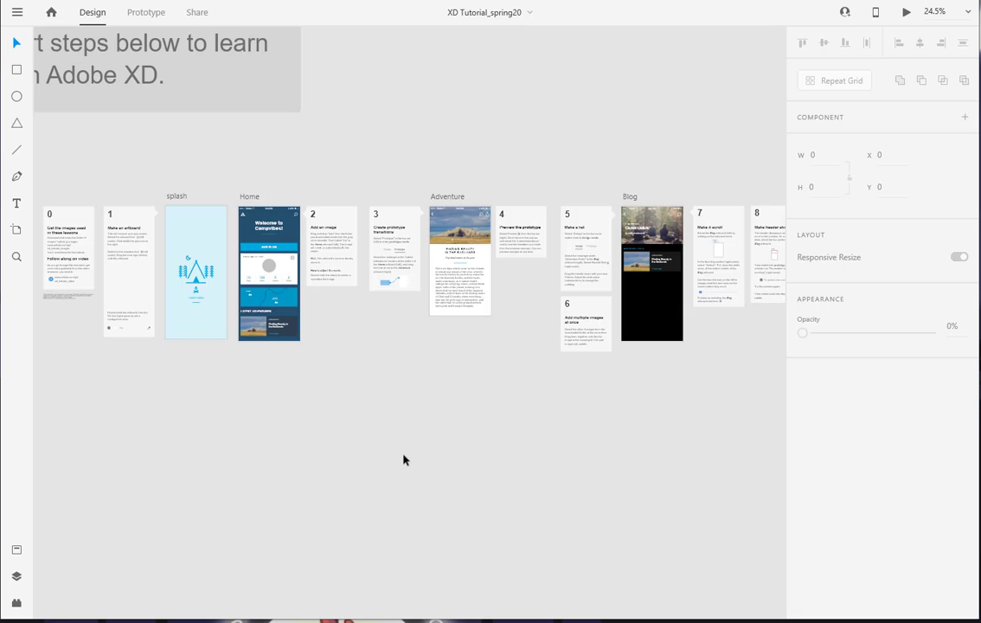
scroll(402, 459, "up", 8)
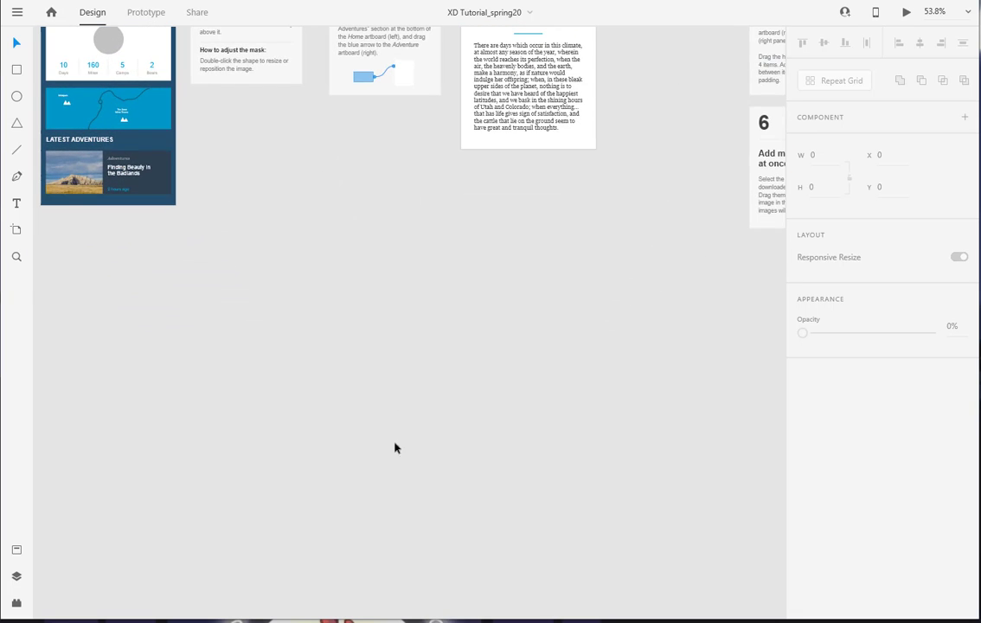
left_click_drag(294, 357, 584, 540)
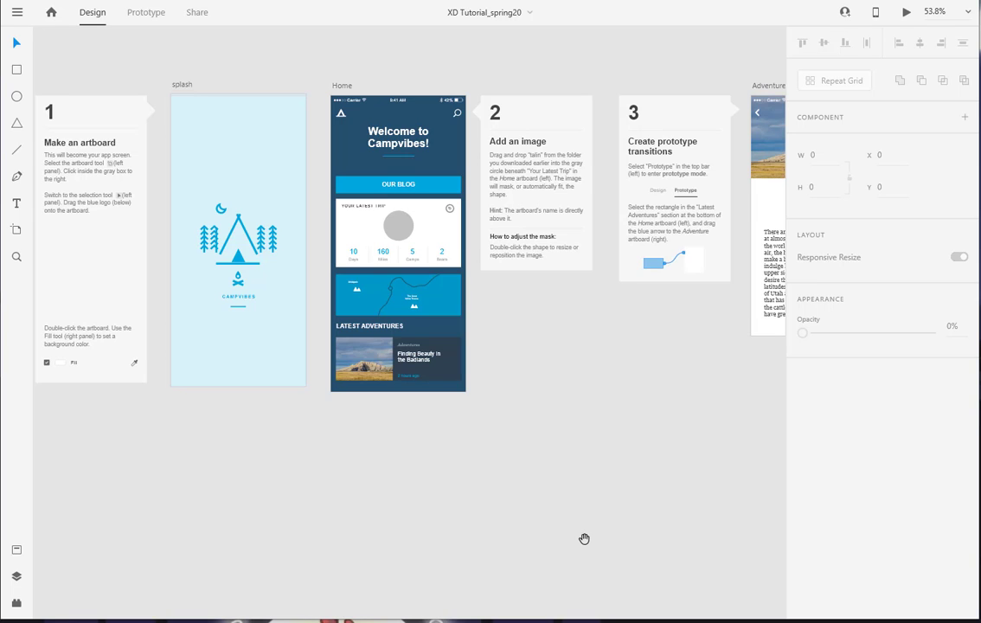
left_click_drag(584, 539, 588, 541)
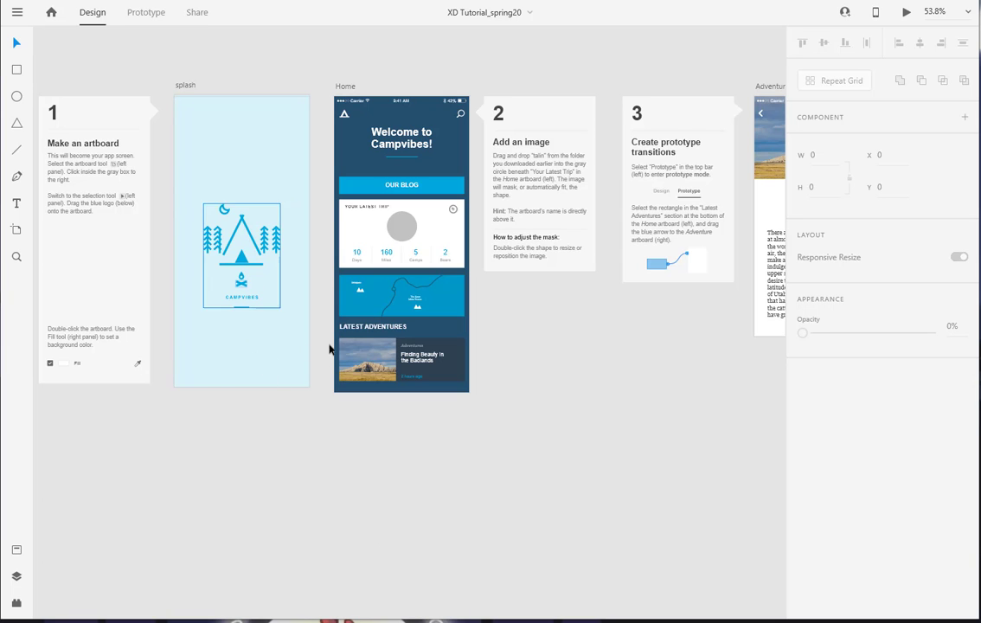
left_click_drag(258, 529, 708, 310)
left_click_drag(378, 472, 669, 330)
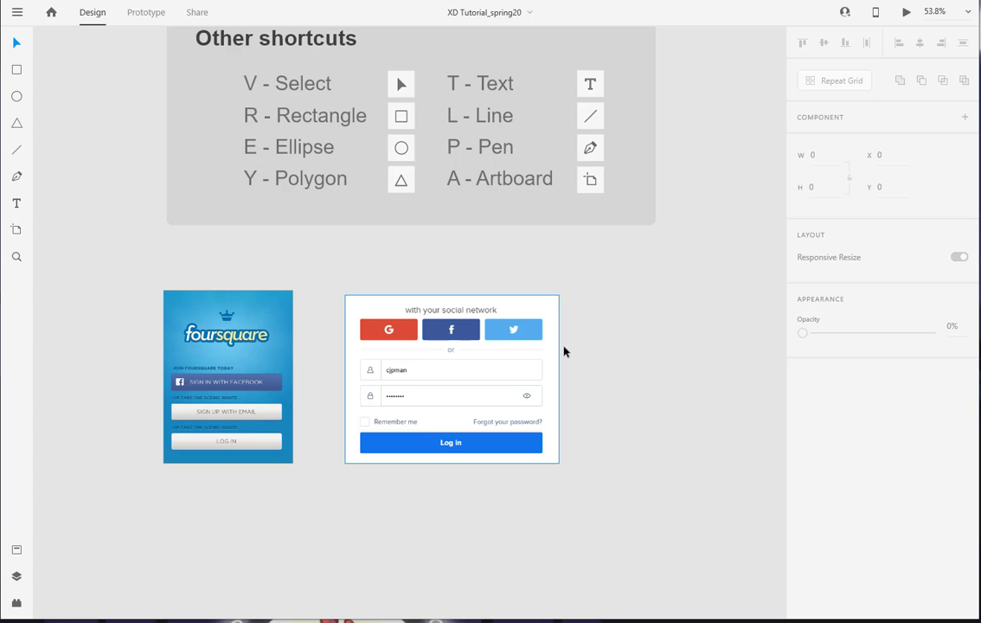
key("space")
left_click_drag(701, 330, 83, 459)
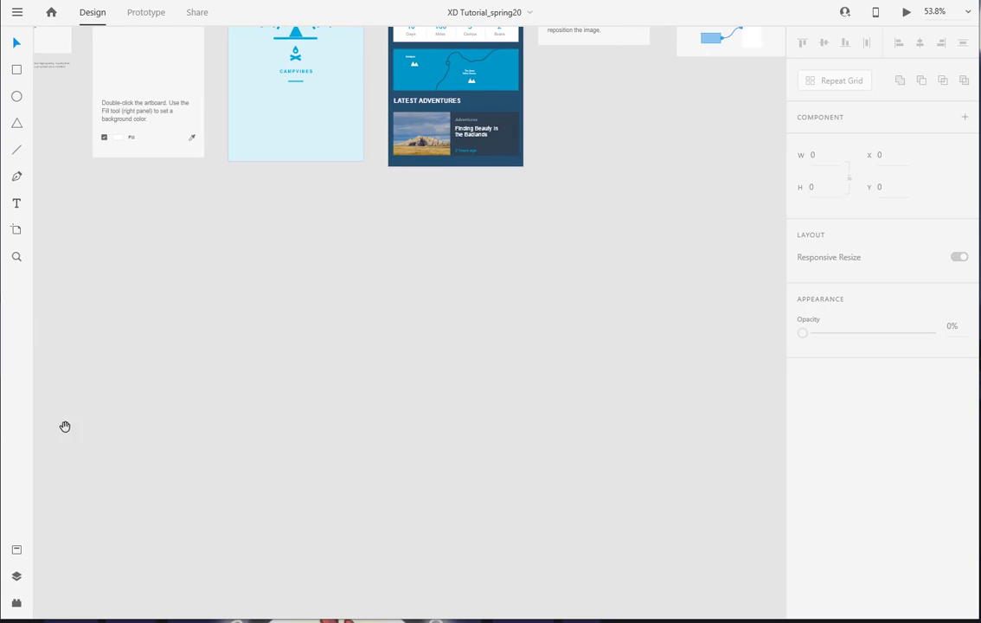
Step: Place the portrait photo from the yosemite folder into the gray circle under Your Latest Trip on the Home artboard
left_click_drag(491, 261, 208, 484)
key("space")
left_click_drag(534, 356, 402, 619)
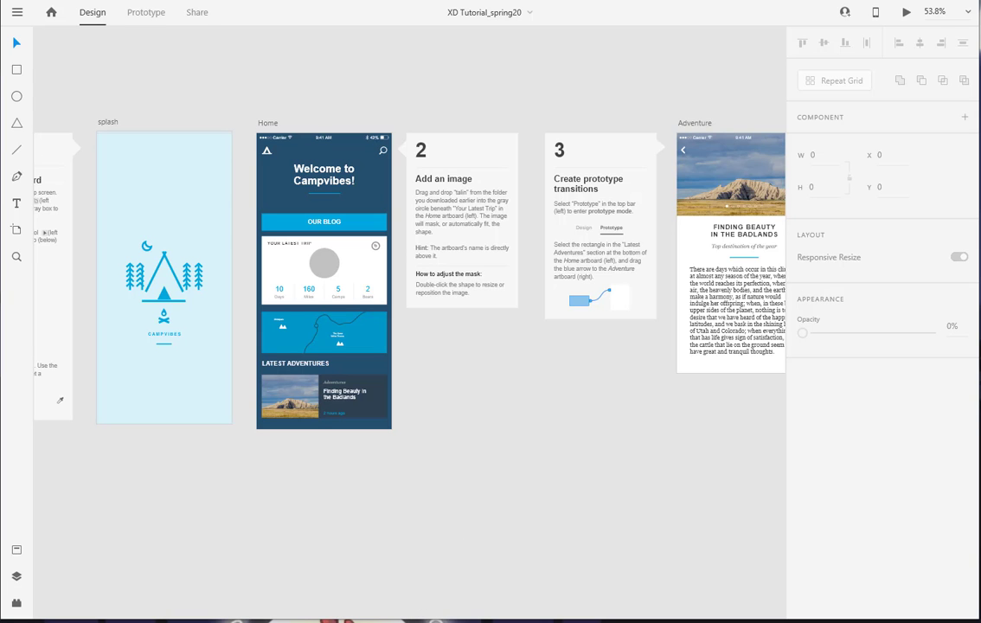
key("alt+Tab")
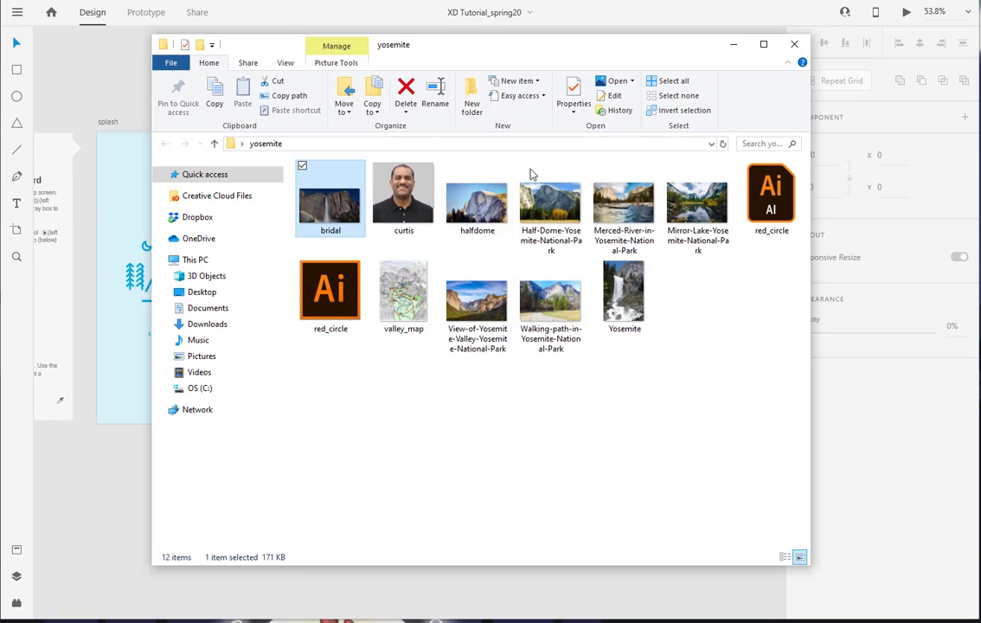
left_click_drag(607, 50, 855, 76)
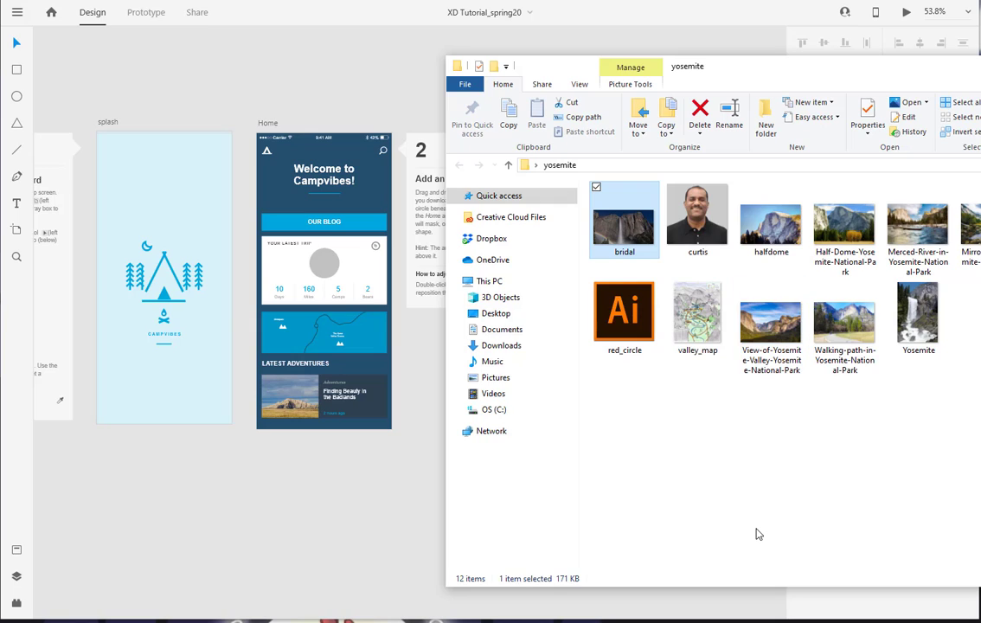
left_click(702, 224)
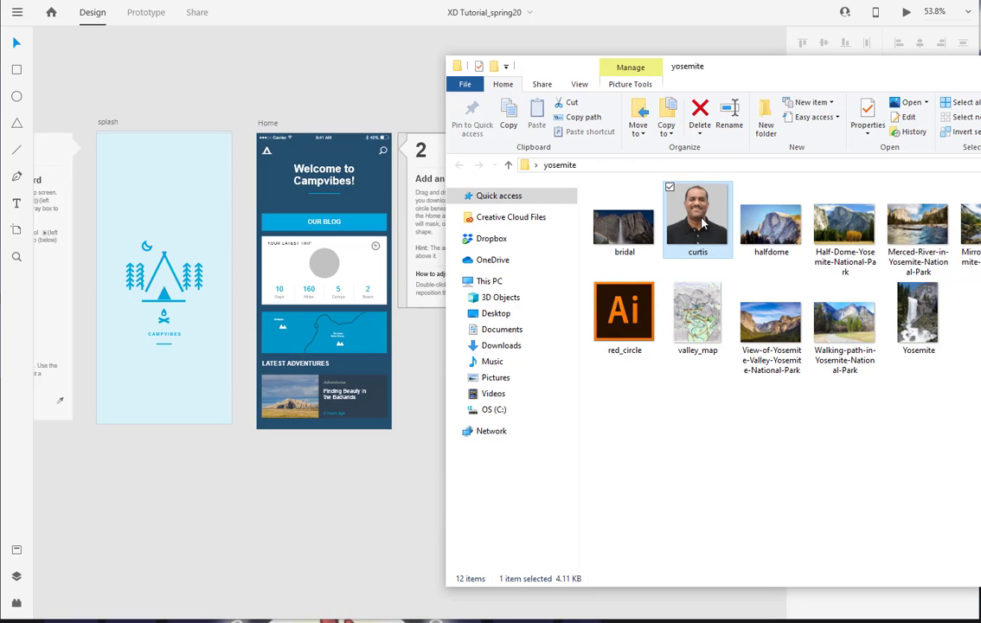
left_click_drag(702, 224, 324, 278)
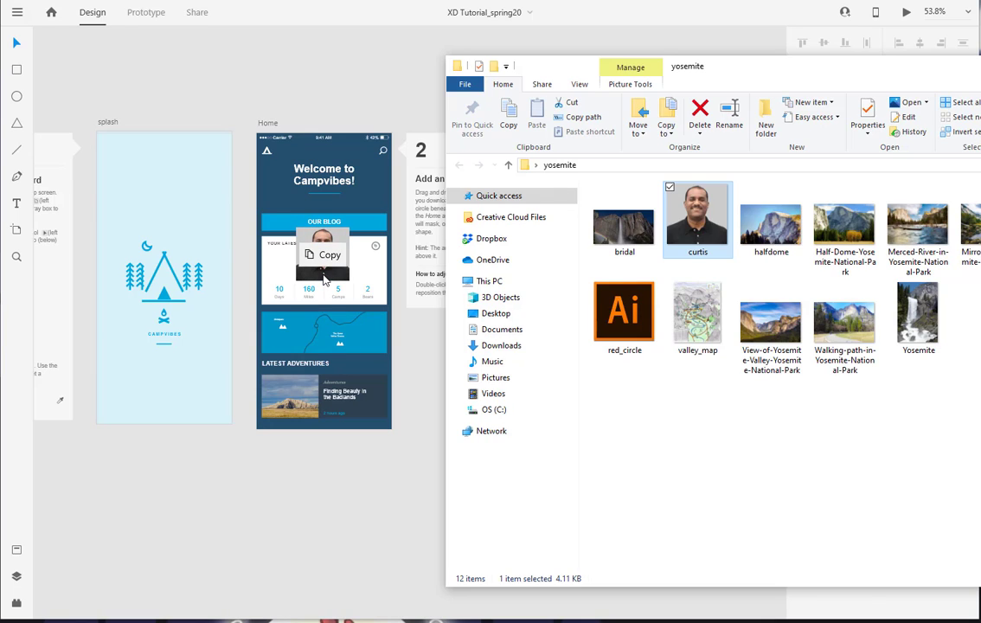
left_click_drag(324, 278, 324, 278)
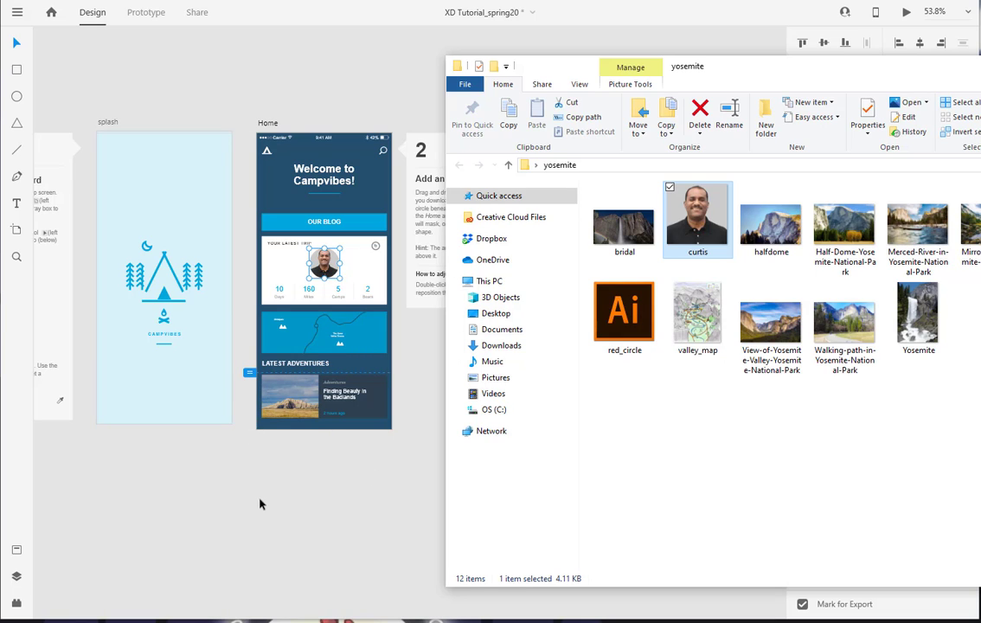
left_click(341, 502)
left_click(341, 502)
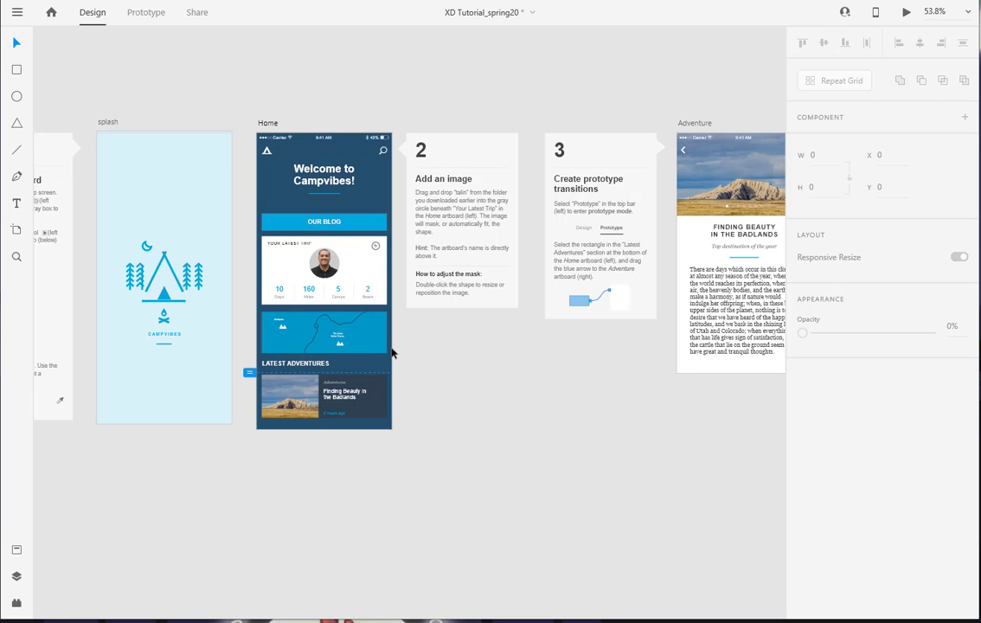
Step: Switch the Home artboard's scrolling to None and back to Vertical with a viewport height of 667
left_click(269, 127)
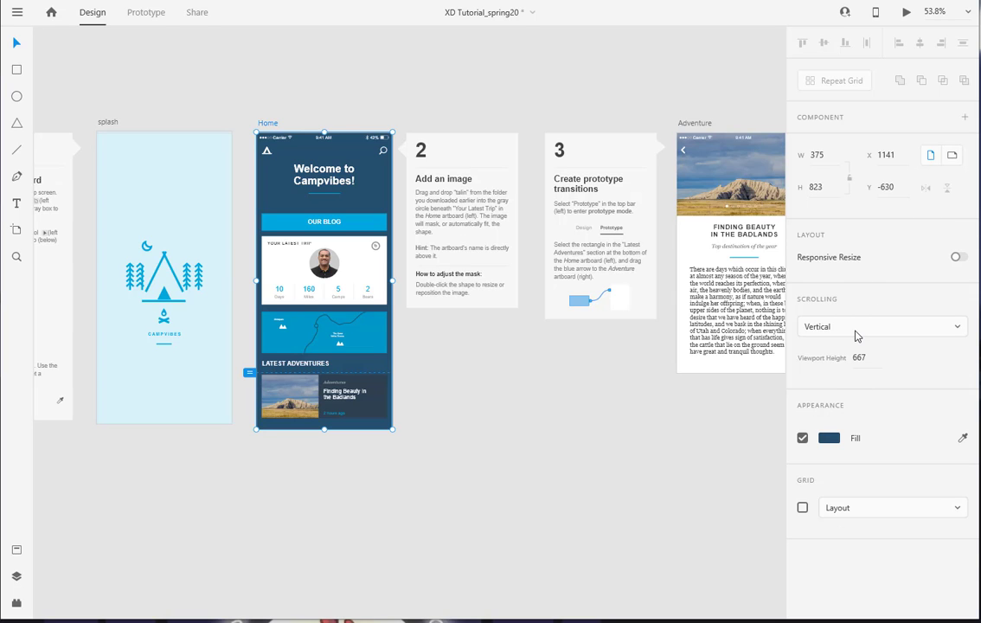
left_click(958, 327)
left_click(914, 304)
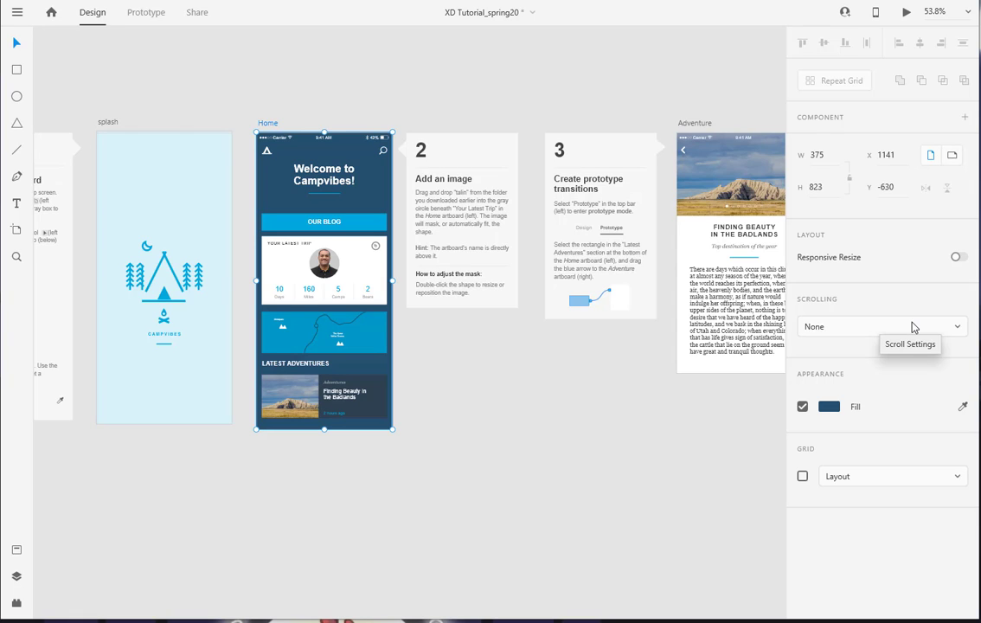
left_click(913, 326)
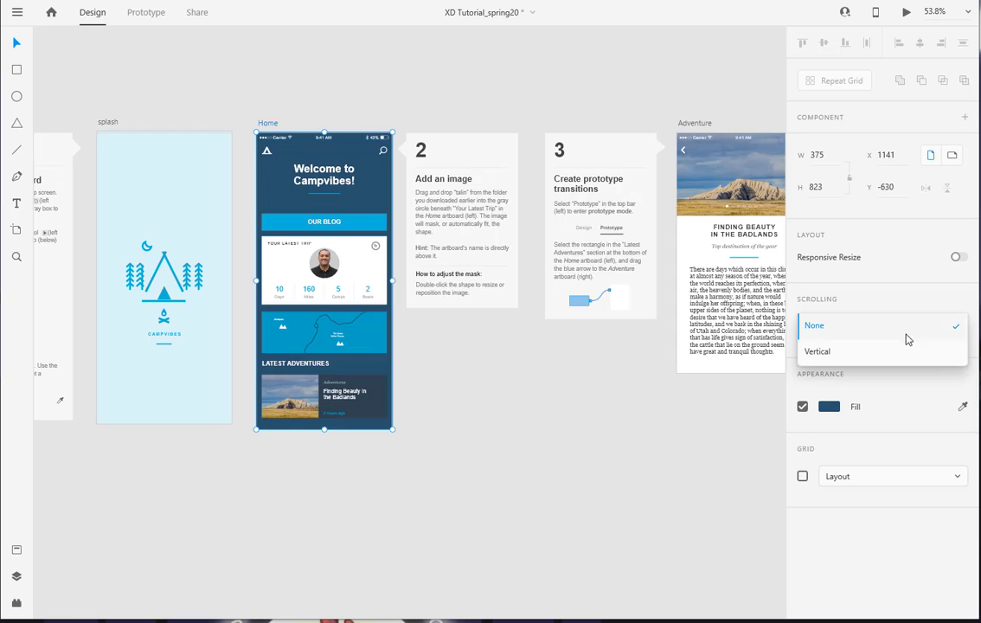
left_click(898, 351)
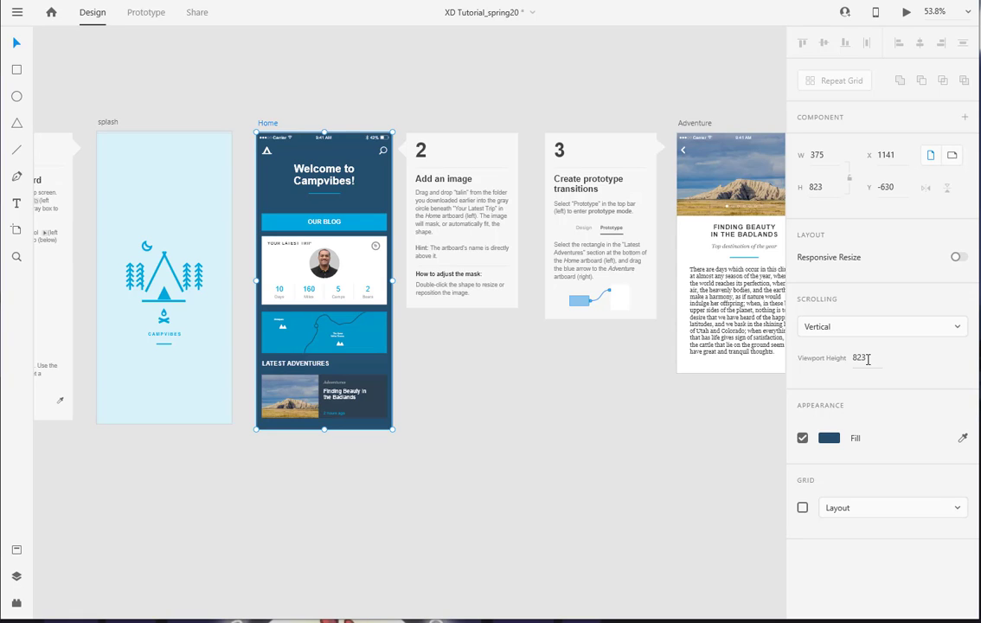
left_click(868, 359)
type("667")
key("Return")
left_click(164, 303)
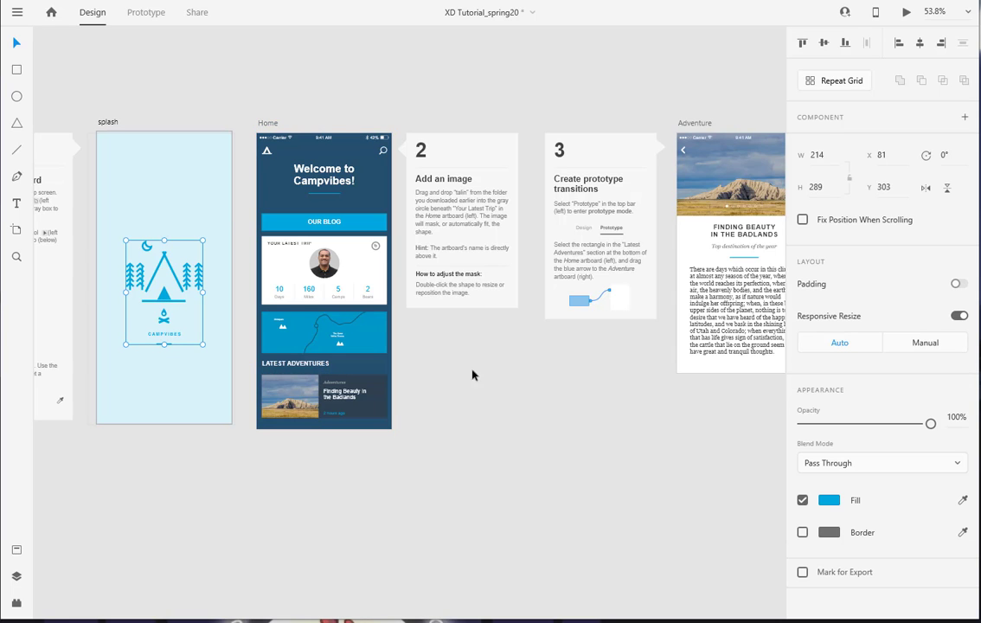
left_click(532, 381)
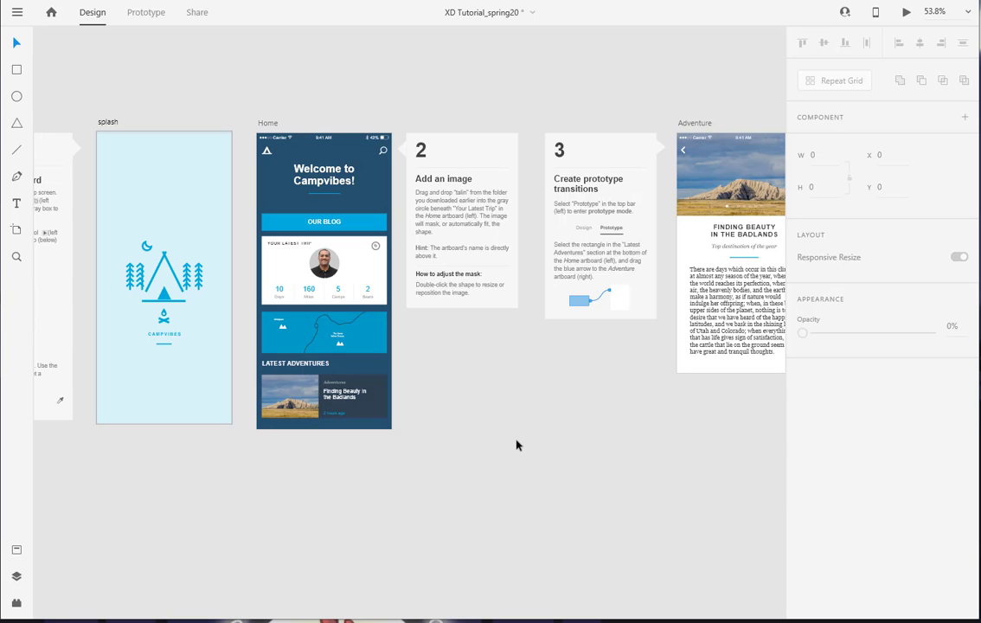
Step: Turn the card under Adventure Posts on the Blog artboard into a vertical repeat grid of four items, about 357 by 538
left_click_drag(516, 441, 259, 431)
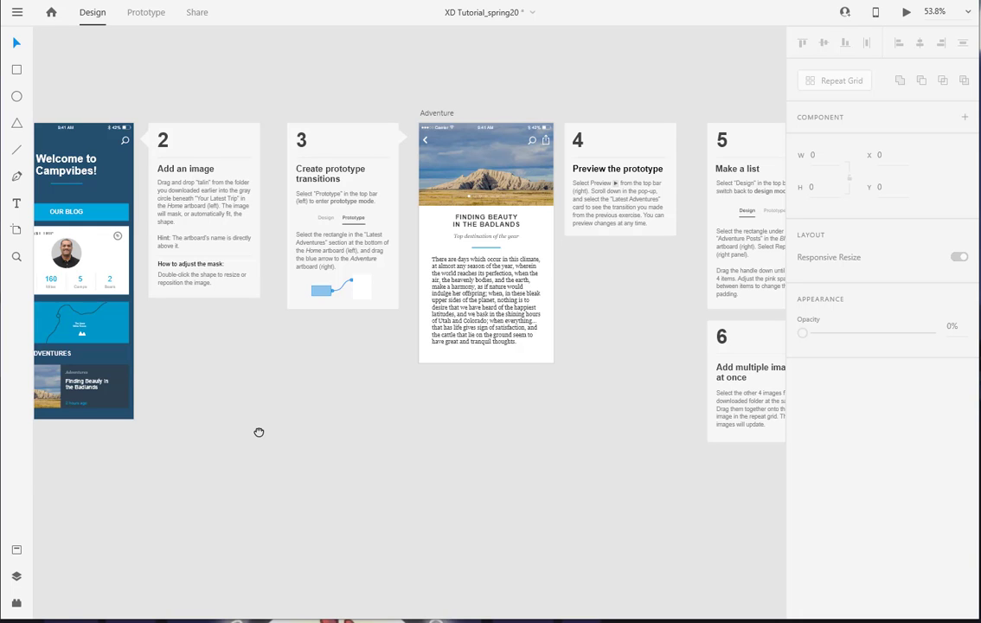
left_click_drag(259, 432, 211, 432)
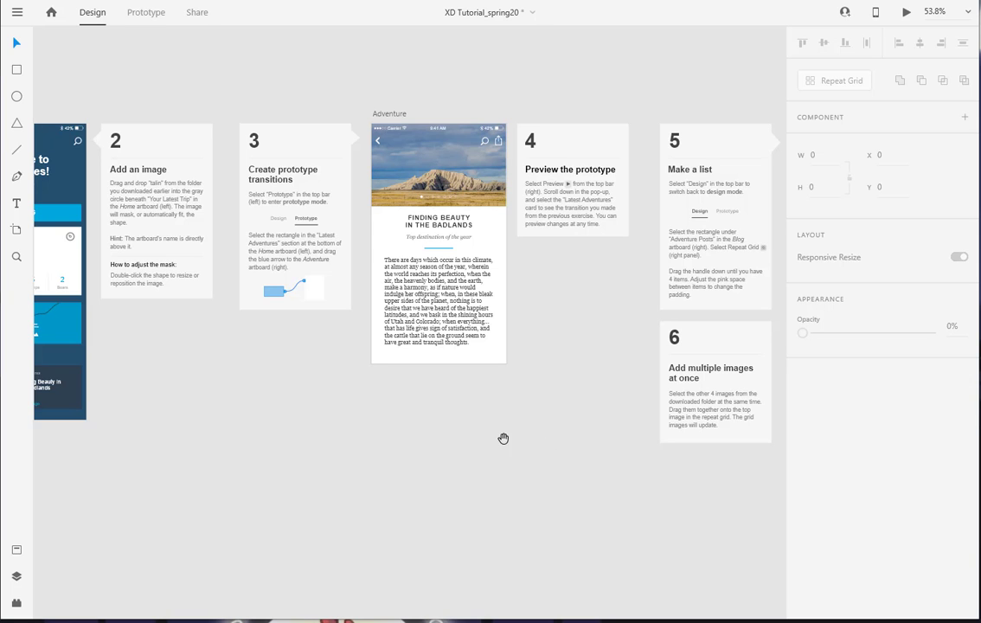
left_click_drag(546, 361, 0, 367)
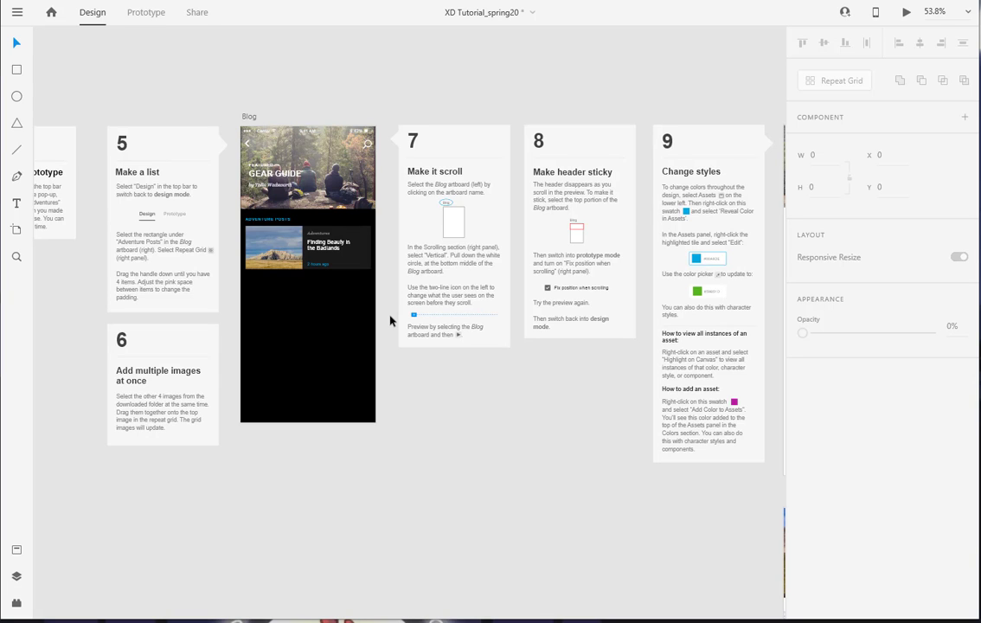
scroll(386, 358, "up", 2)
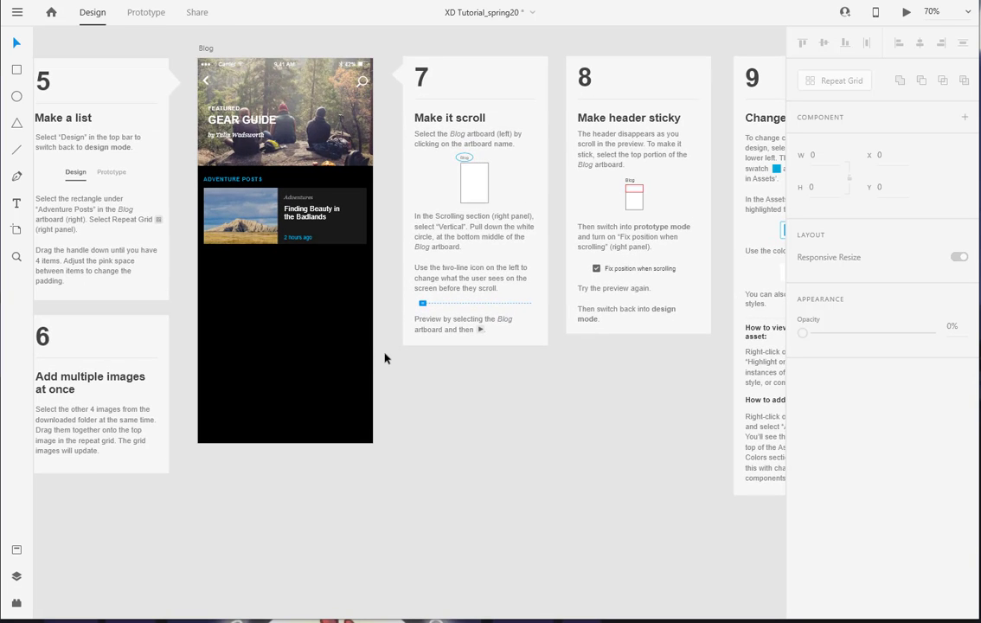
scroll(386, 358, "up", 2)
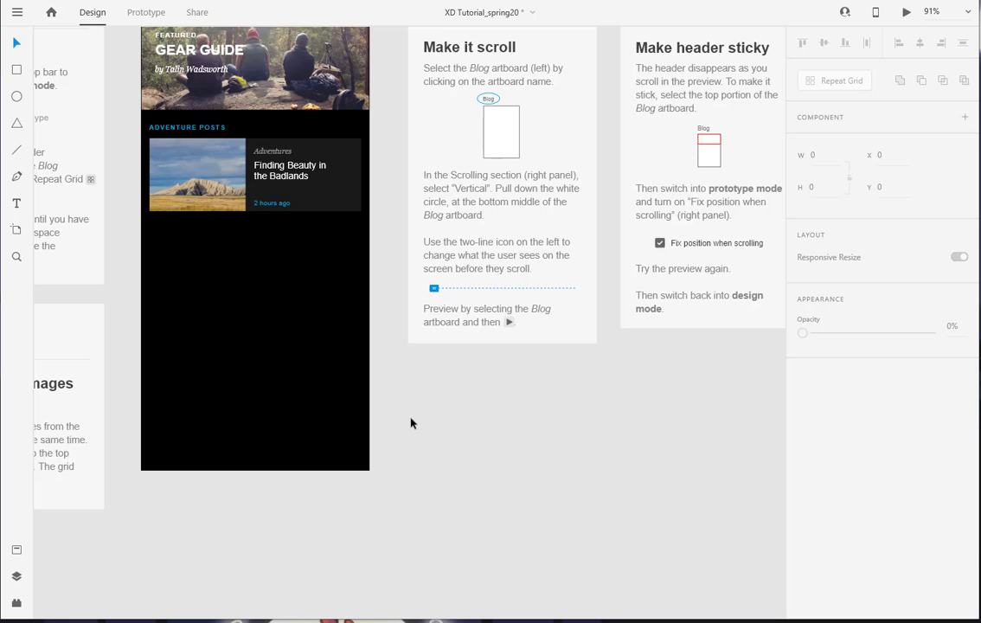
left_click_drag(413, 420, 565, 511)
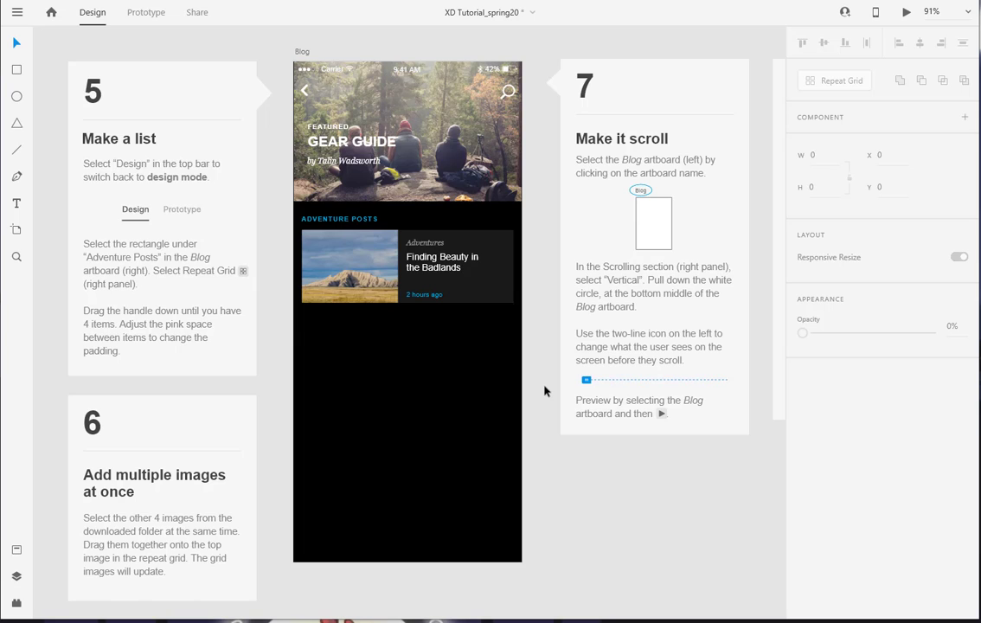
left_click(301, 52)
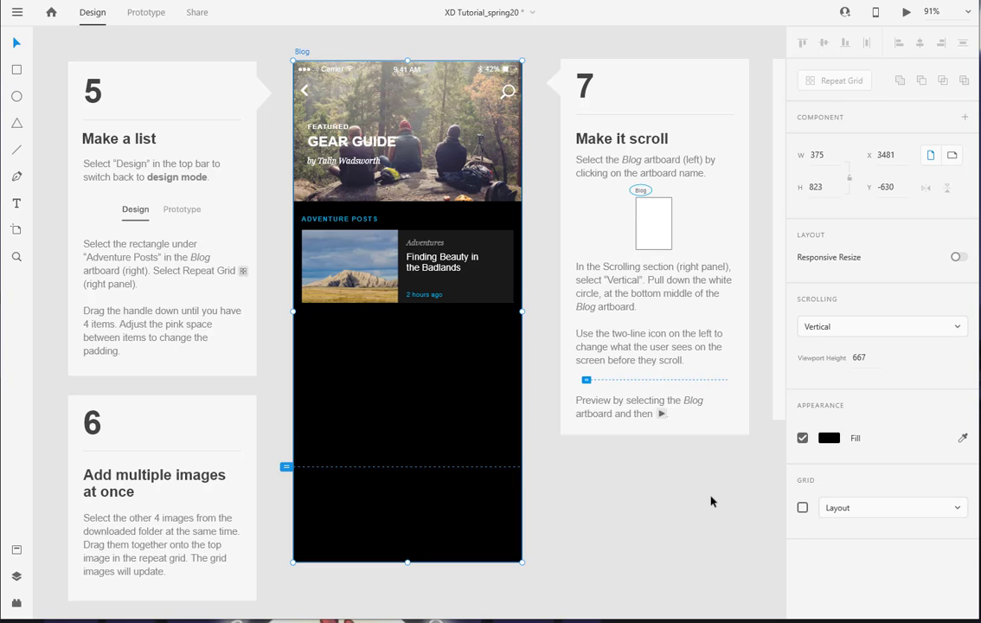
left_click(478, 294)
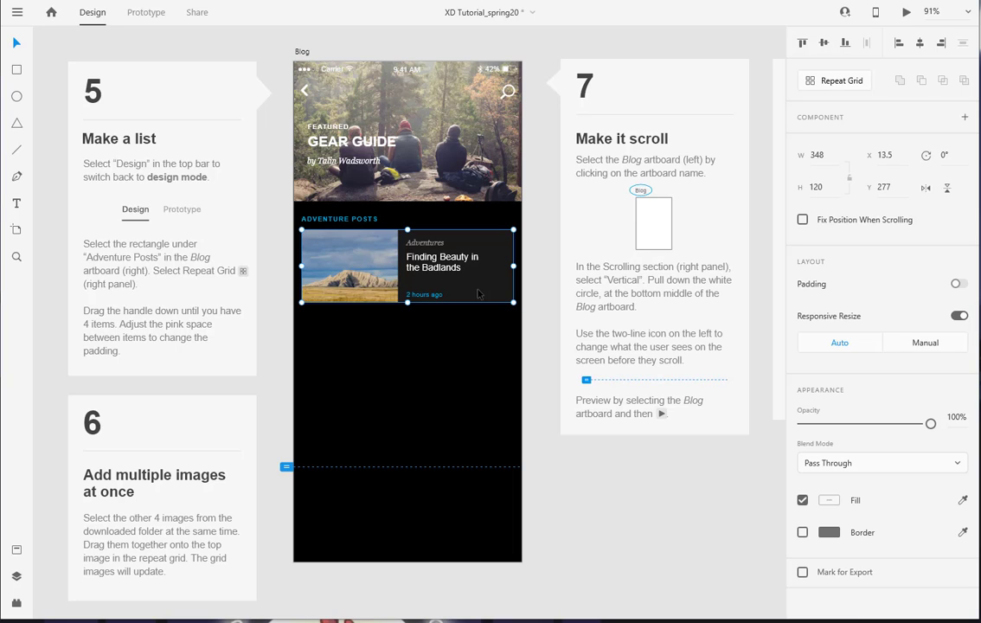
left_click(832, 82)
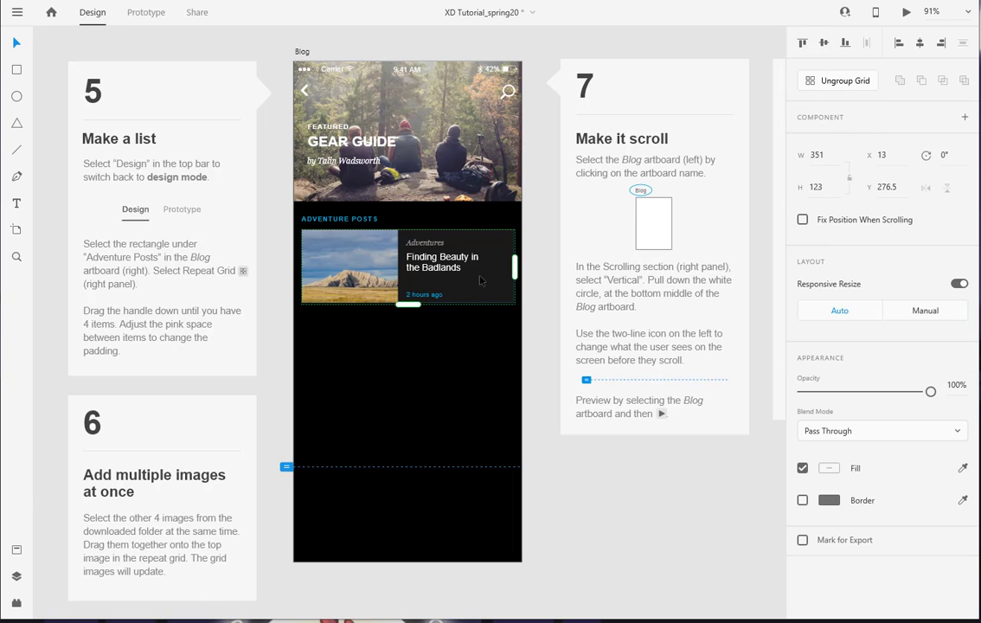
mouse_move(516, 266)
left_mouse_down()
mouse_move(668, 265)
mouse_move(510, 271)
mouse_move(518, 271)
left_mouse_up()
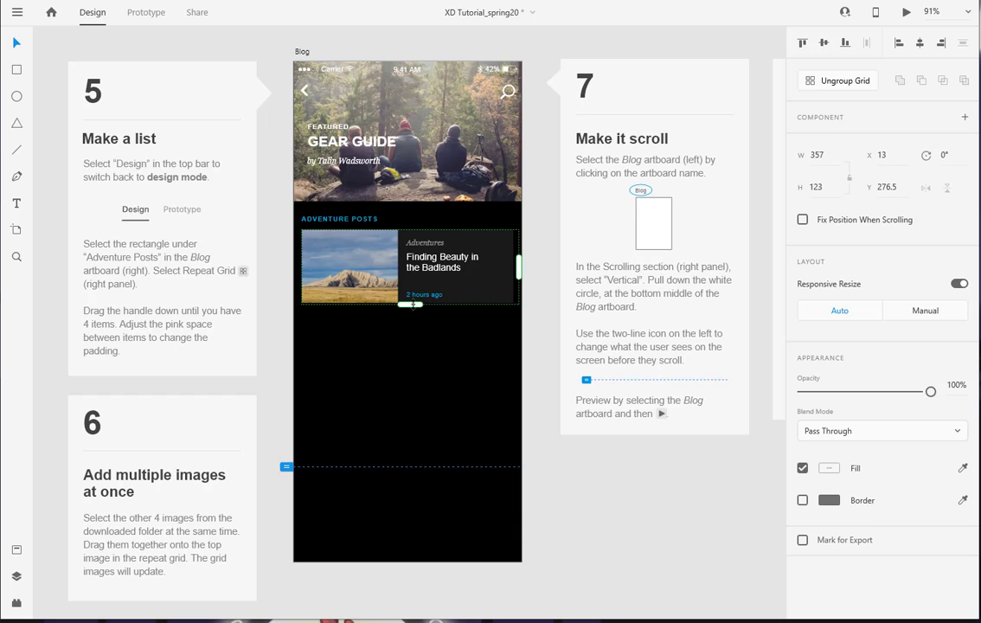
left_click_drag(410, 304, 406, 557)
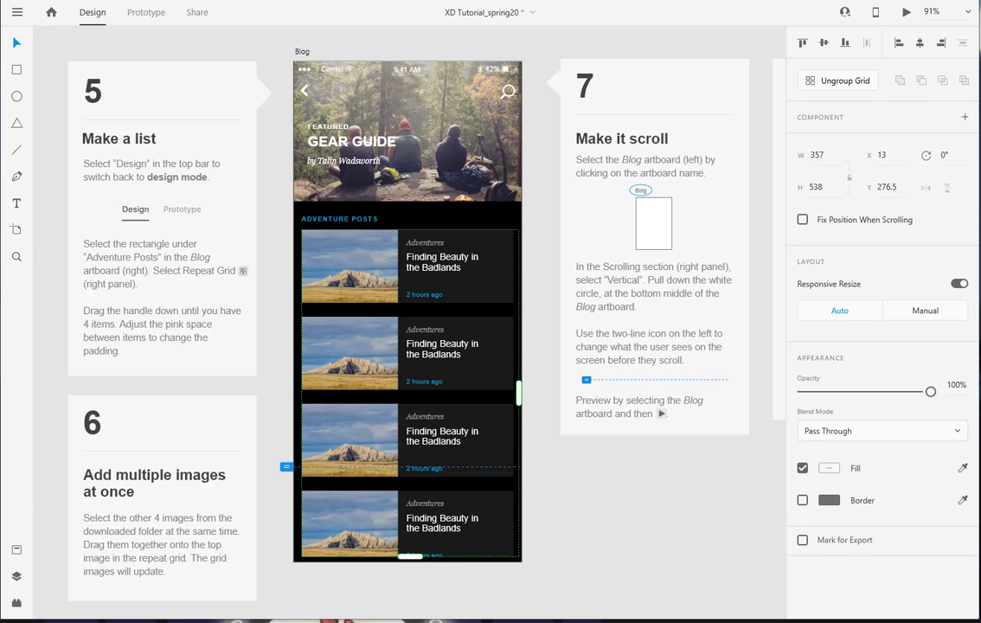
Step: Fill the repeat grid's pictures with the Half-Dome, Mirror-Lake, View-of-Yosemite-Valley and Walking-path images from the yosemite folder
key("alt+Tab")
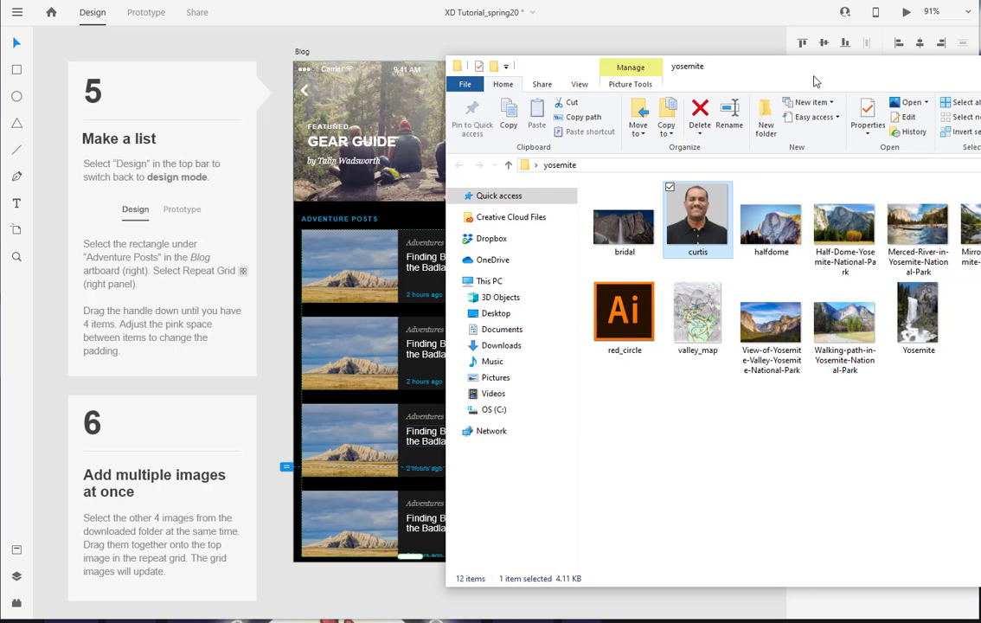
left_click_drag(814, 81, 871, 59)
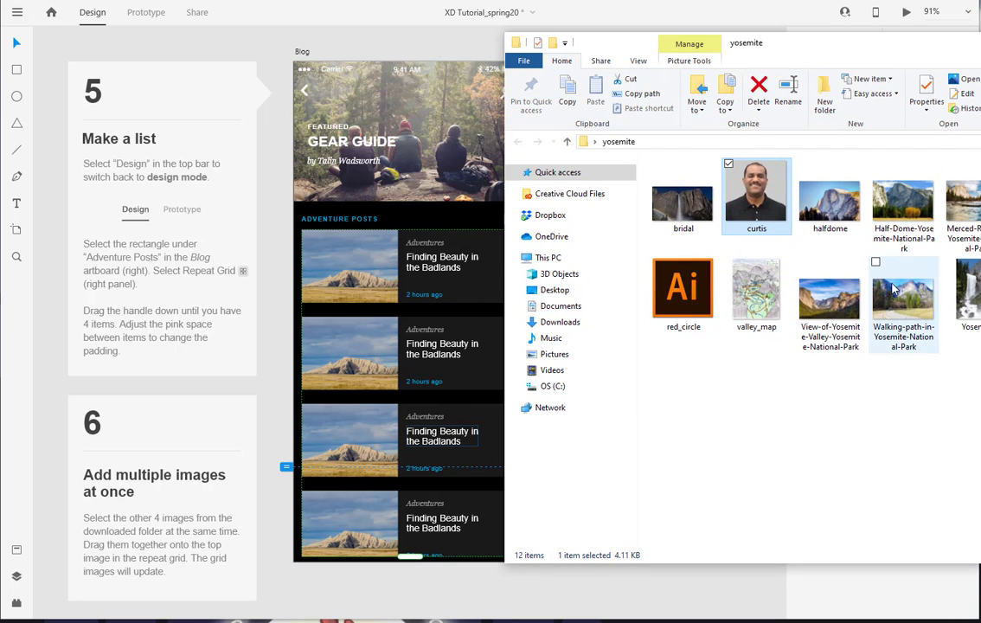
left_click(906, 214)
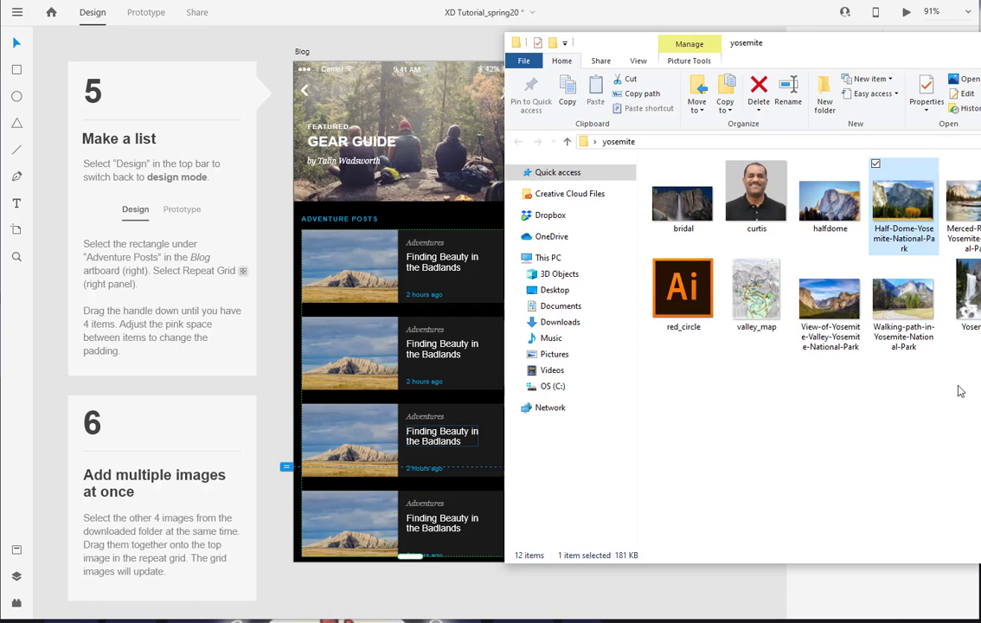
left_click(904, 299, "ctrl")
left_click(836, 344, "ctrl")
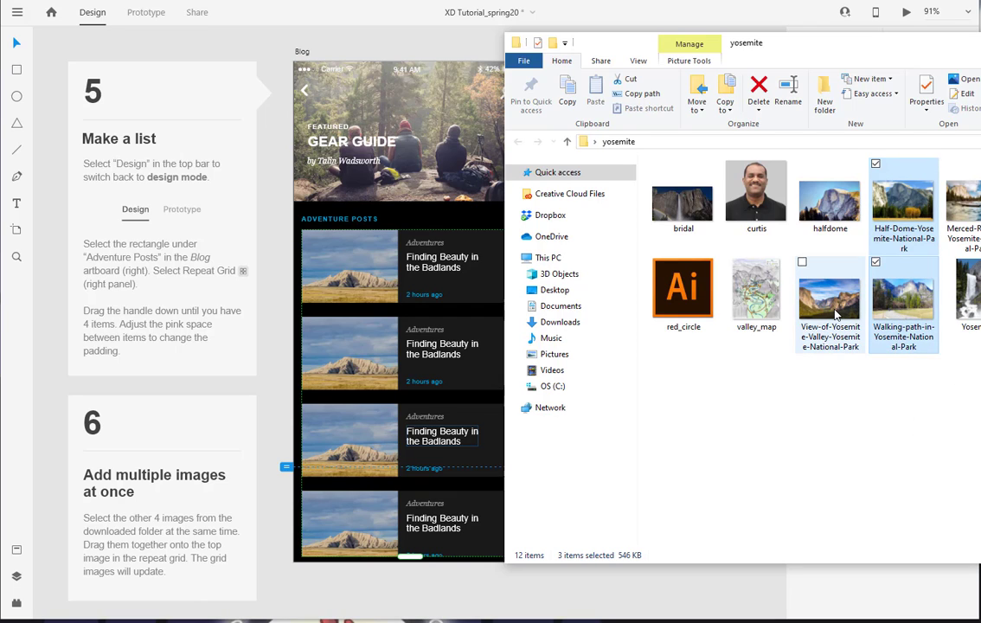
left_click(834, 337, "ctrl")
left_click_drag(872, 294, 377, 280)
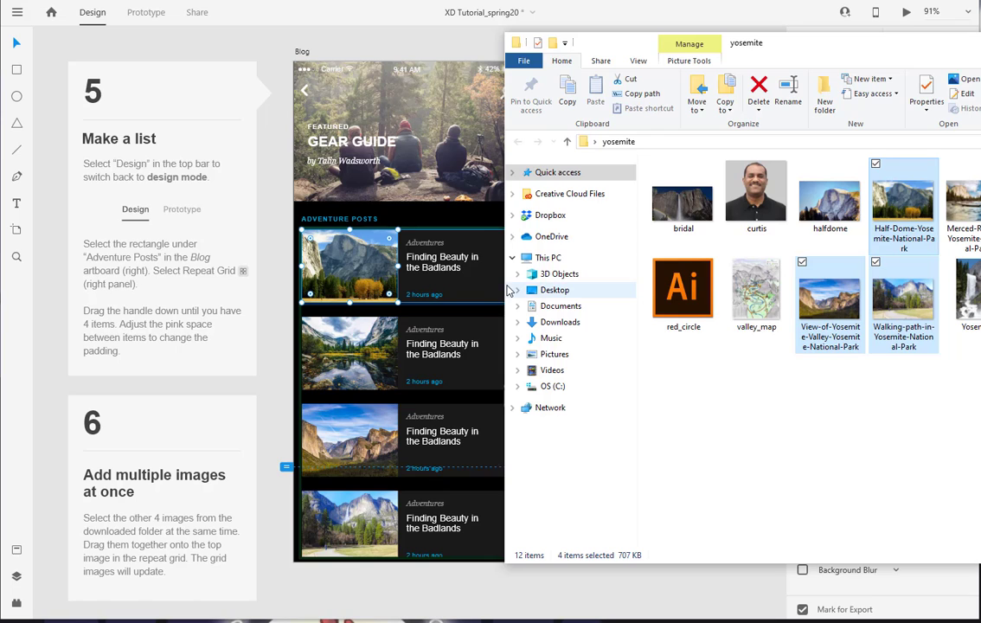
Step: Replace the title text of the first adventure post with "Half Dome"
left_click(464, 274)
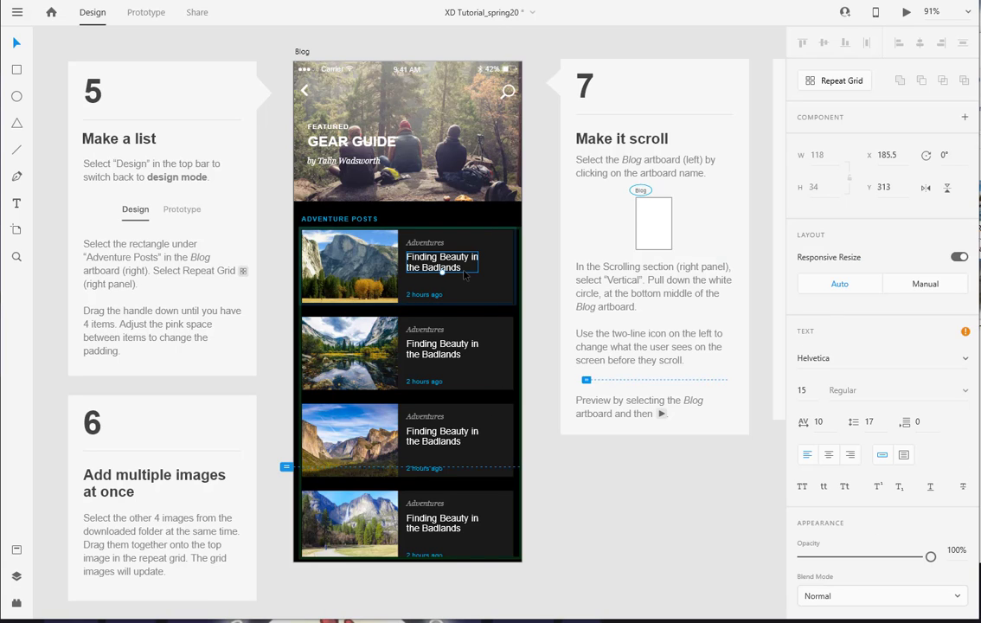
double_click(463, 274)
type("H")
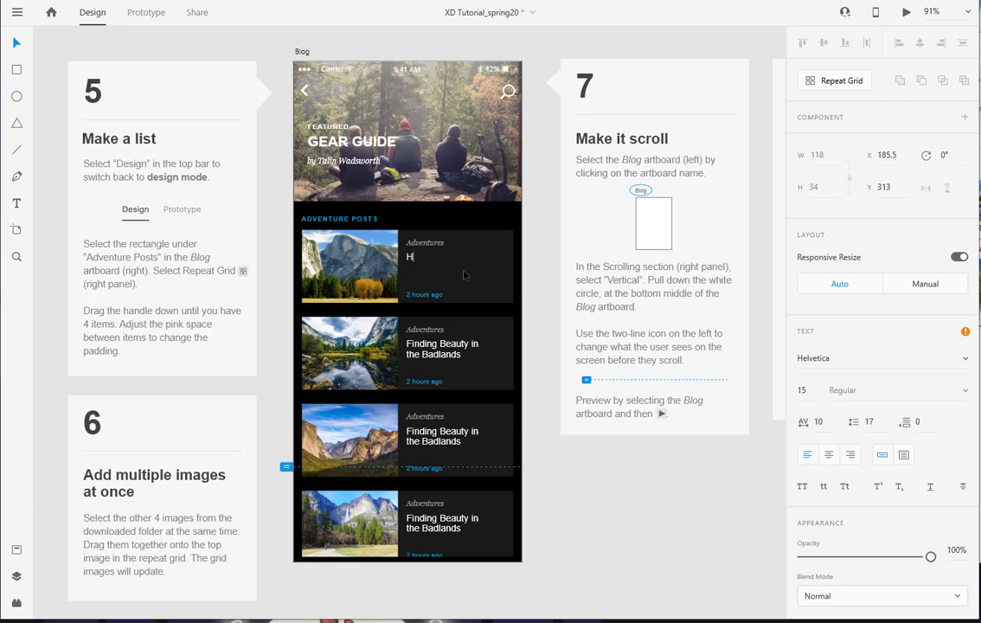
type("alf Dome")
key("Escape")
Step: Replace the title text of the second adventure post with "Mirror Lake"
double_click(447, 358)
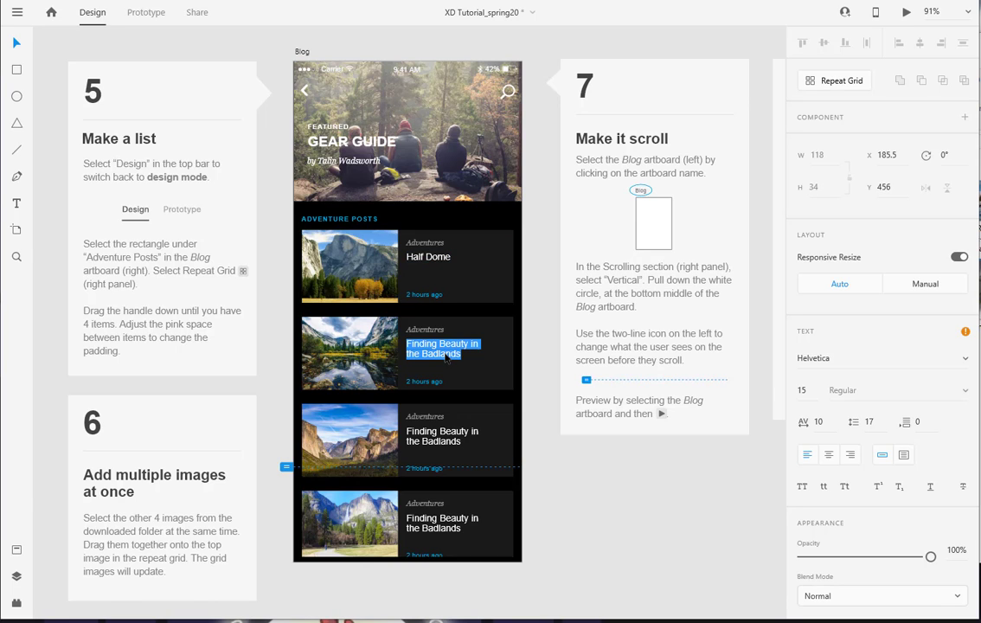
type("Mirror Lake")
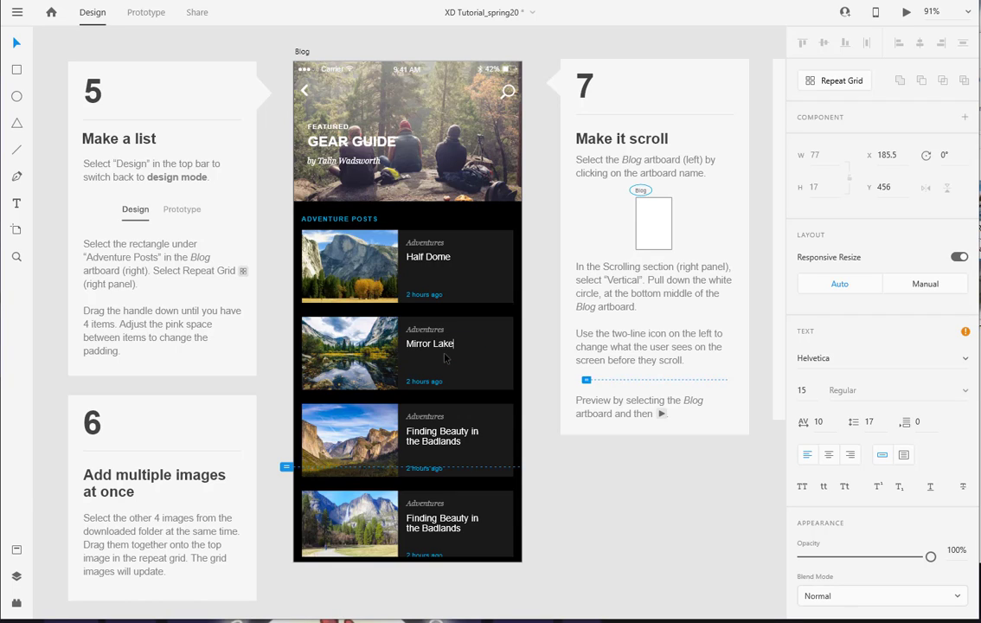
key("Escape")
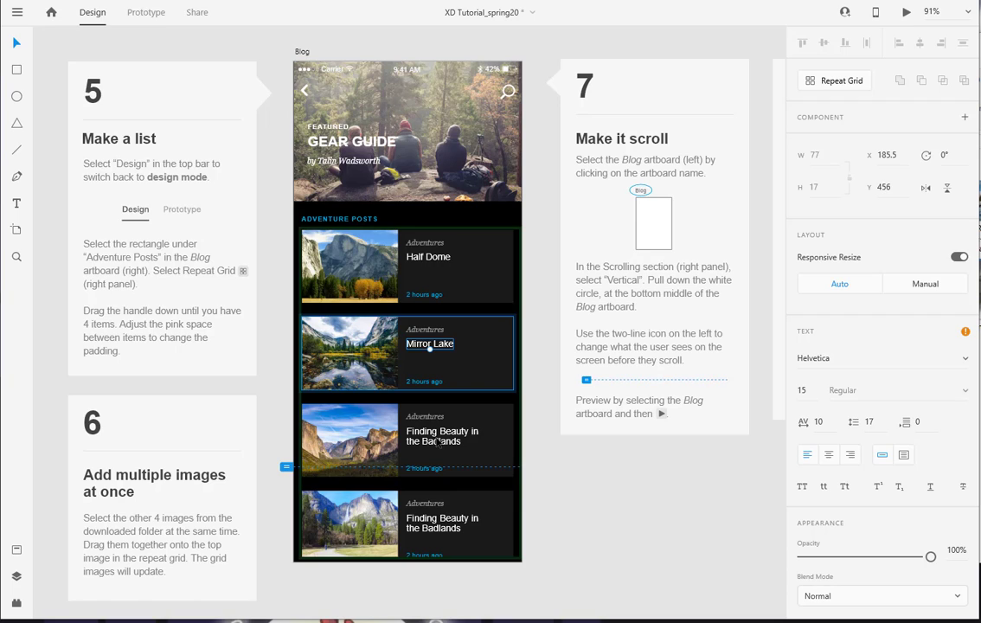
Step: Replace the title text of the third adventure post with "Park Entrance"
left_click(441, 443)
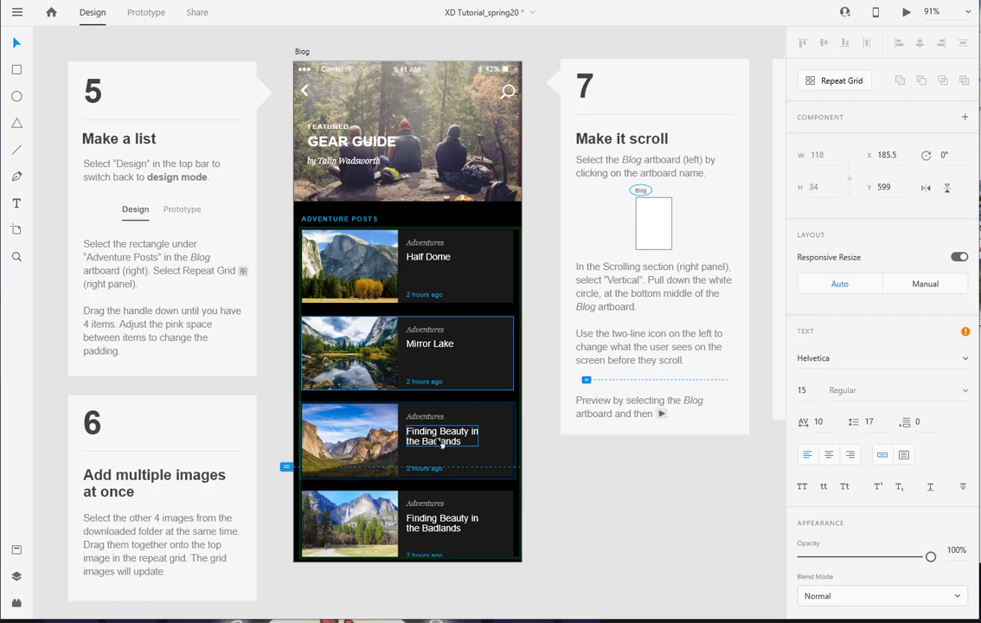
double_click(440, 442)
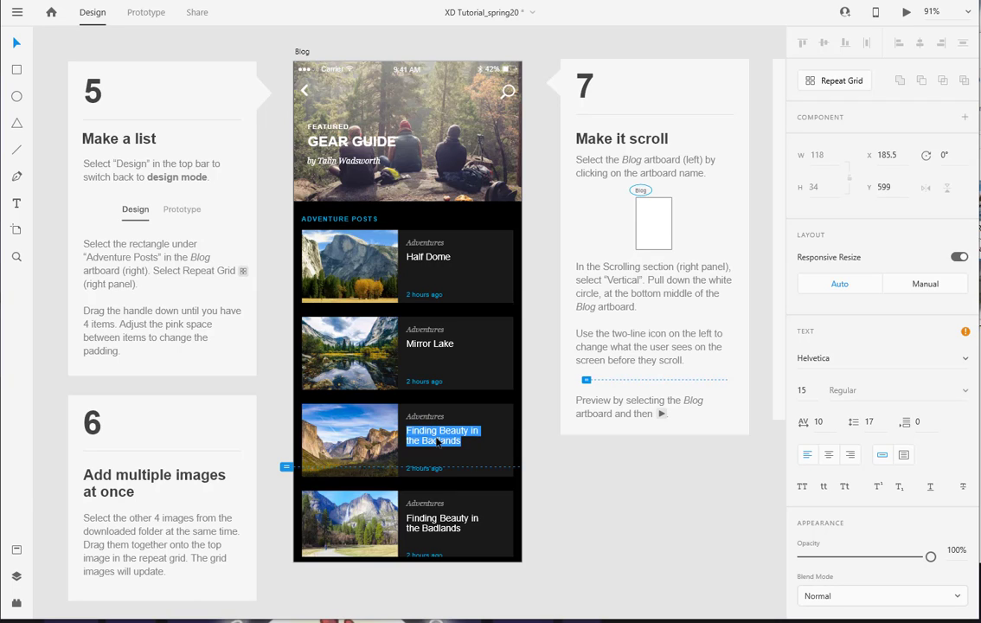
type("Pa")
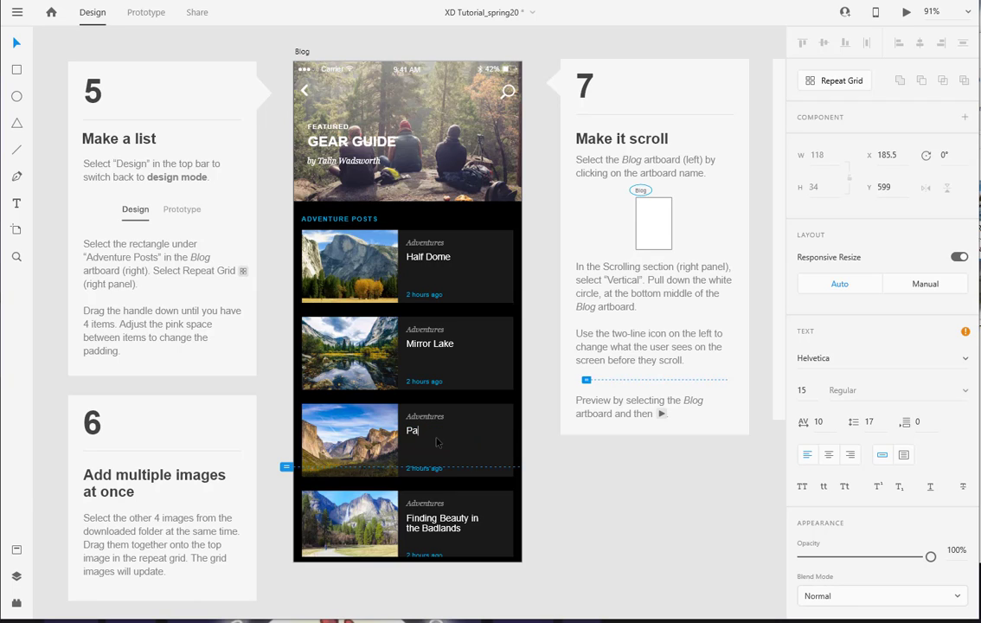
type("rk Entrance")
key("Escape")
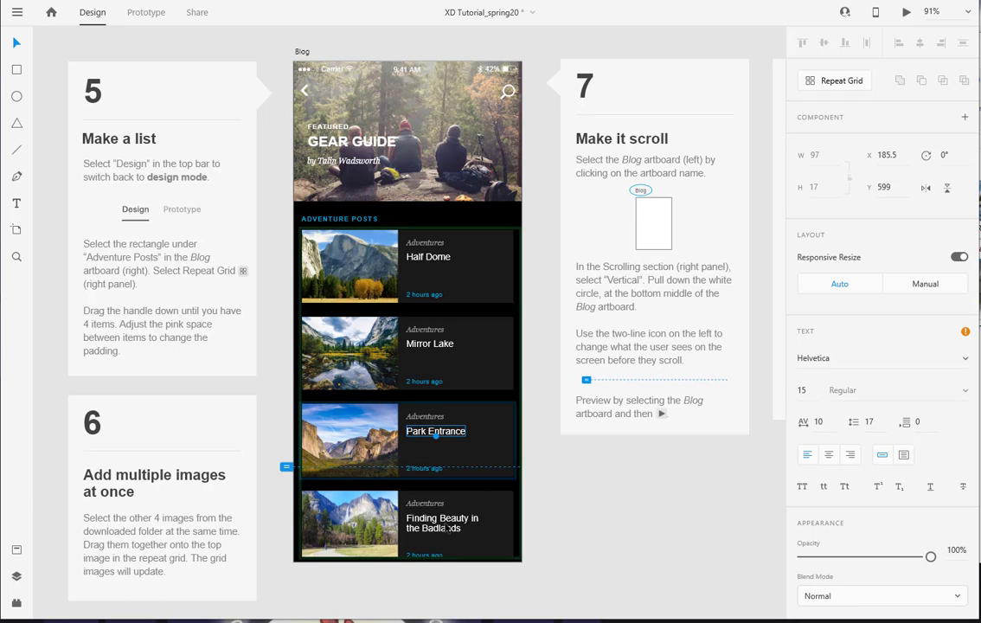
Step: Replace the title text of the fourth adventure post with "Little Yosemite Village"
double_click(445, 530)
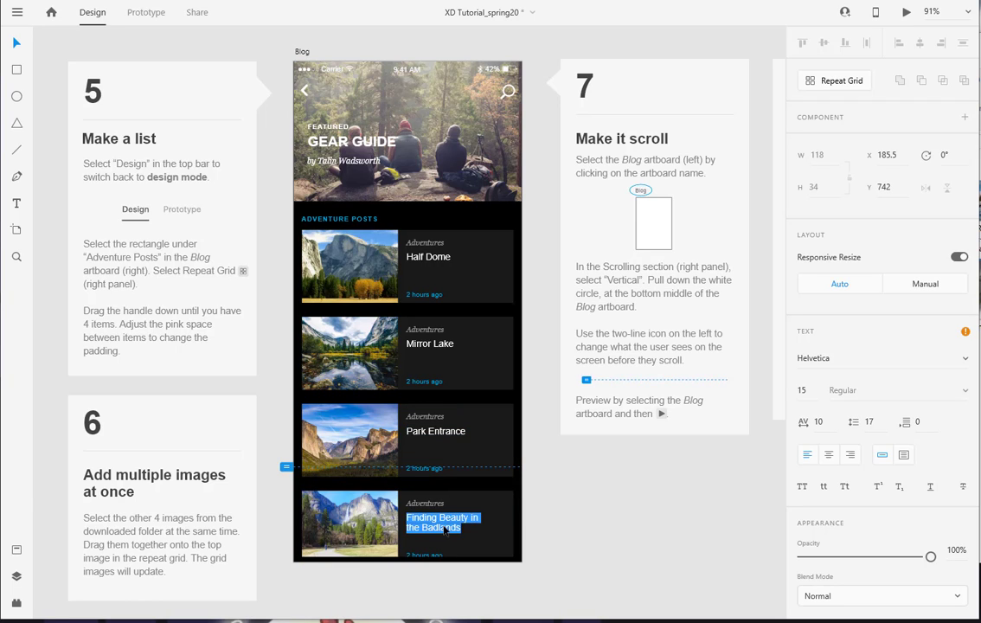
type("Little Yosemite Village")
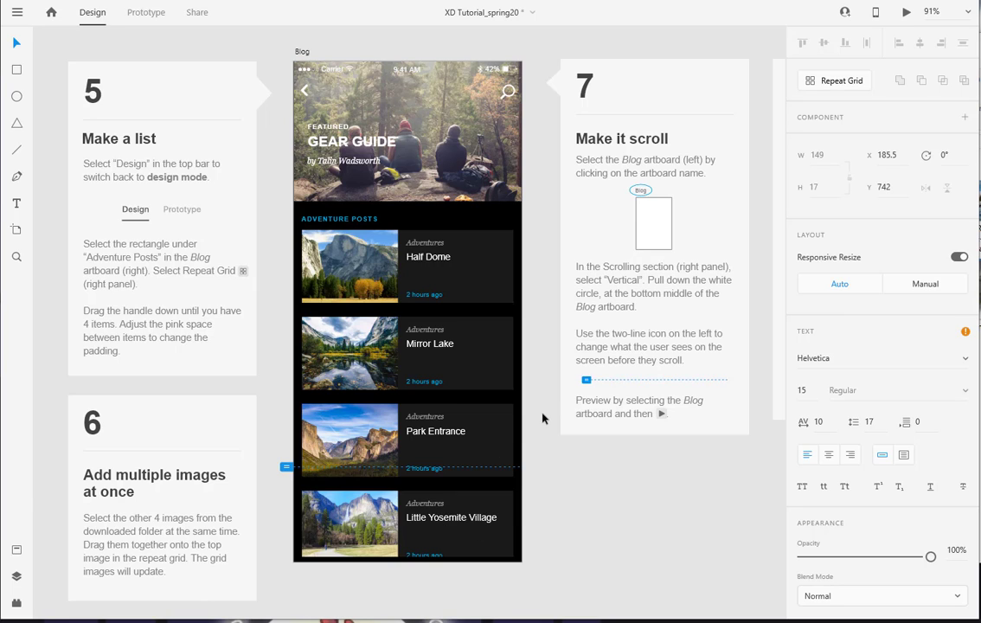
key("Escape")
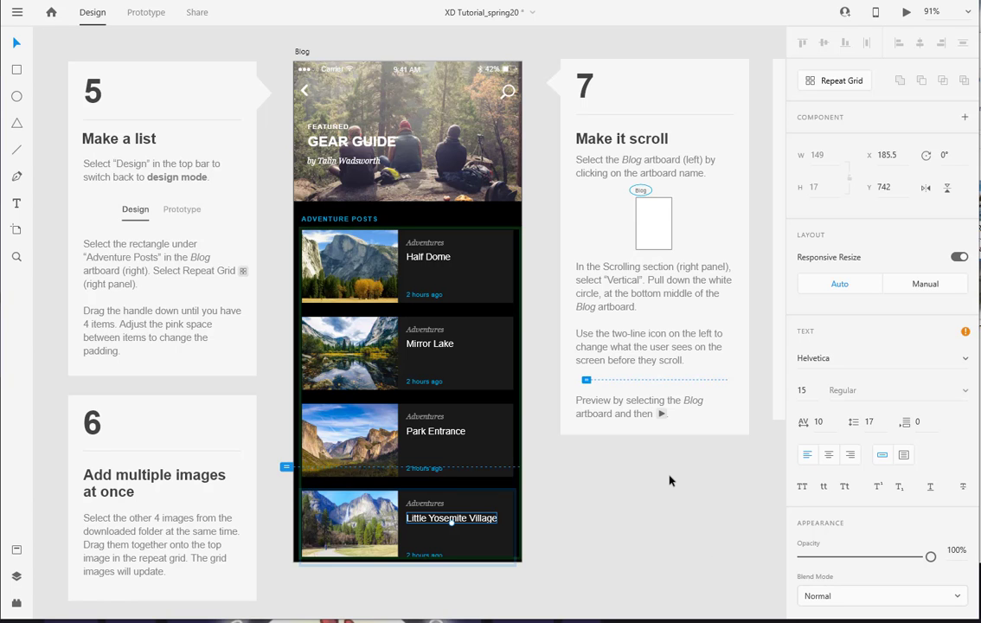
Step: Set the Gear artboard to vertical scrolling with a viewport height of 667
scroll(669, 476, "down", 1)
scroll(667, 475, "down", 4)
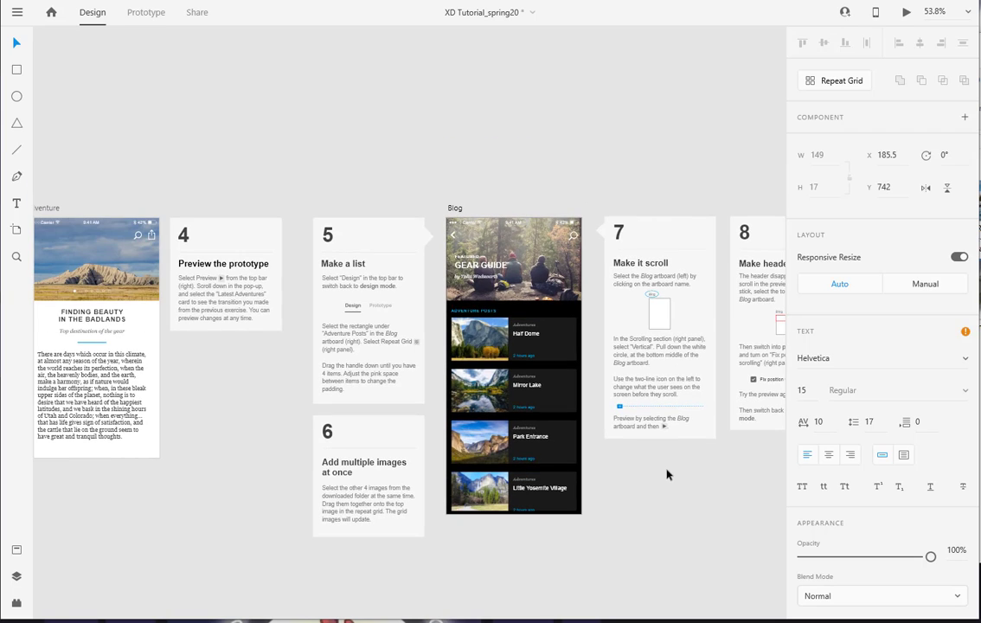
left_click_drag(729, 508, 607, 481)
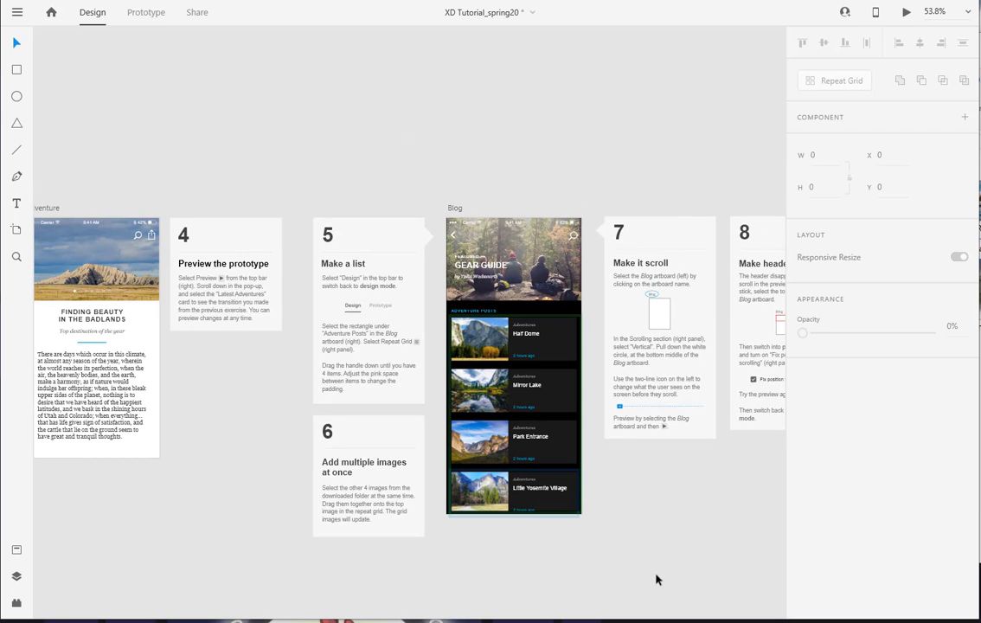
left_click_drag(647, 573, 82, 456)
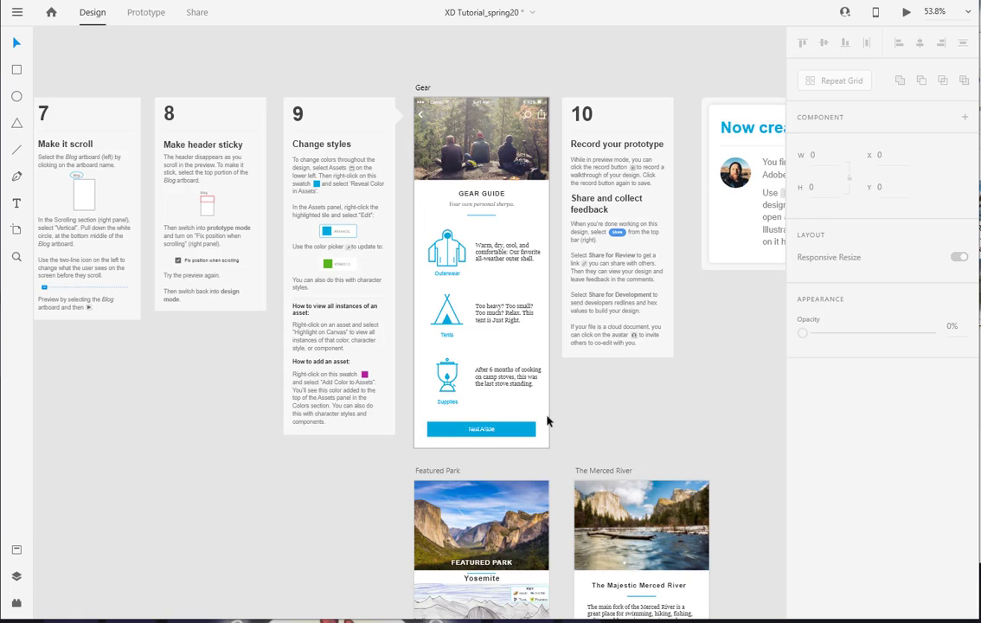
left_click(423, 89)
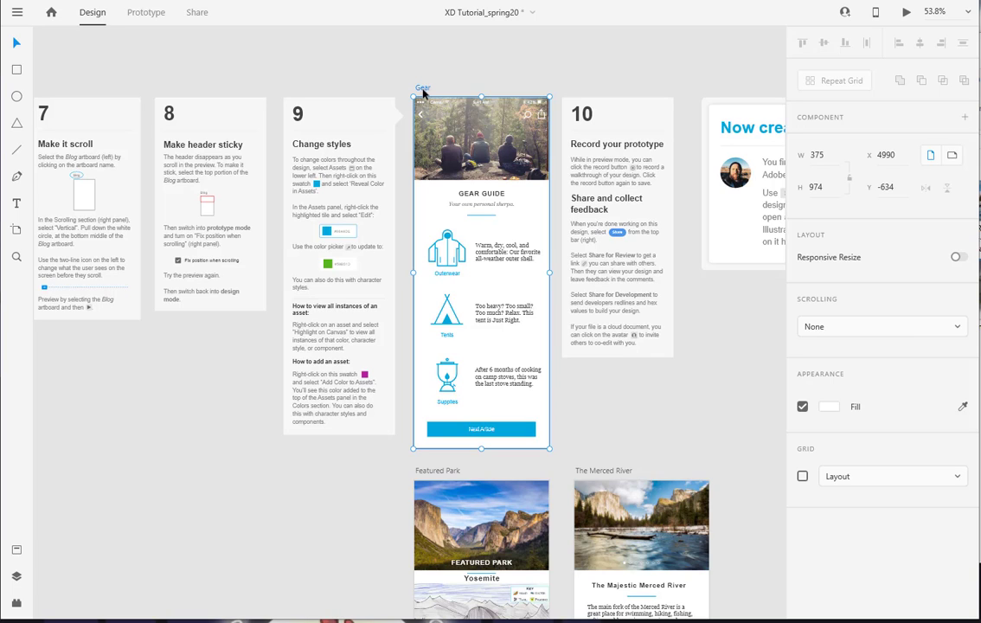
left_click(957, 329)
left_click(943, 351)
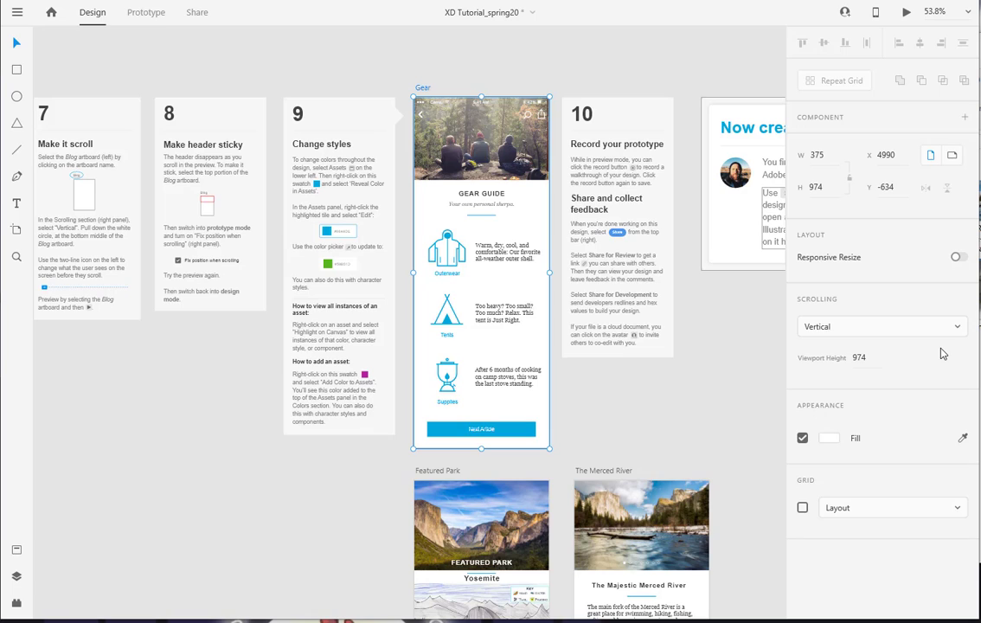
left_click(872, 358)
type("667")
key("Return")
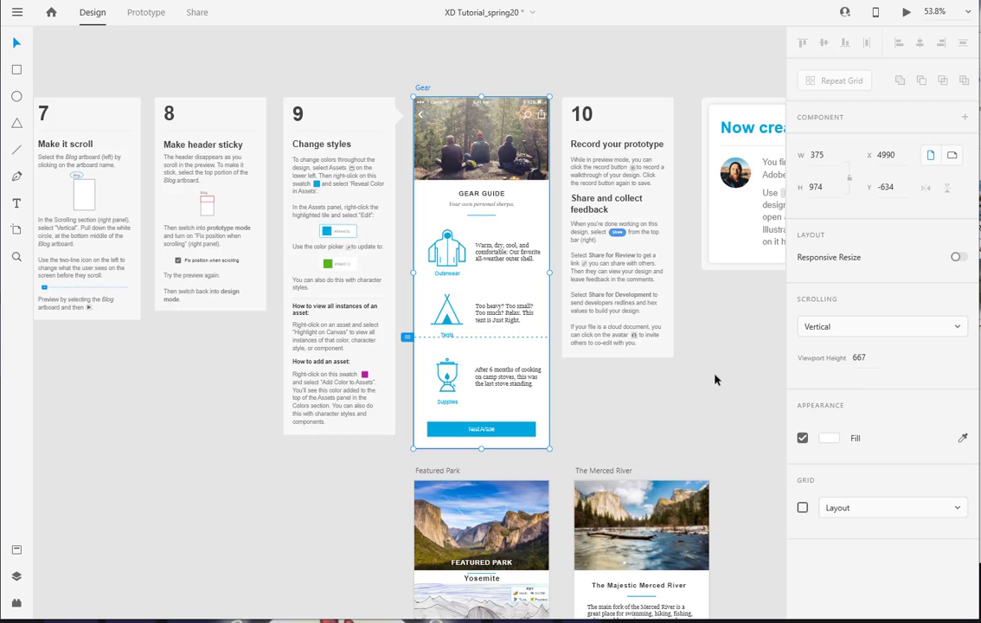
Step: Examine the Gear artboard and the Featured Park and The Merced River artboards below it
left_click_drag(746, 395, 729, 116)
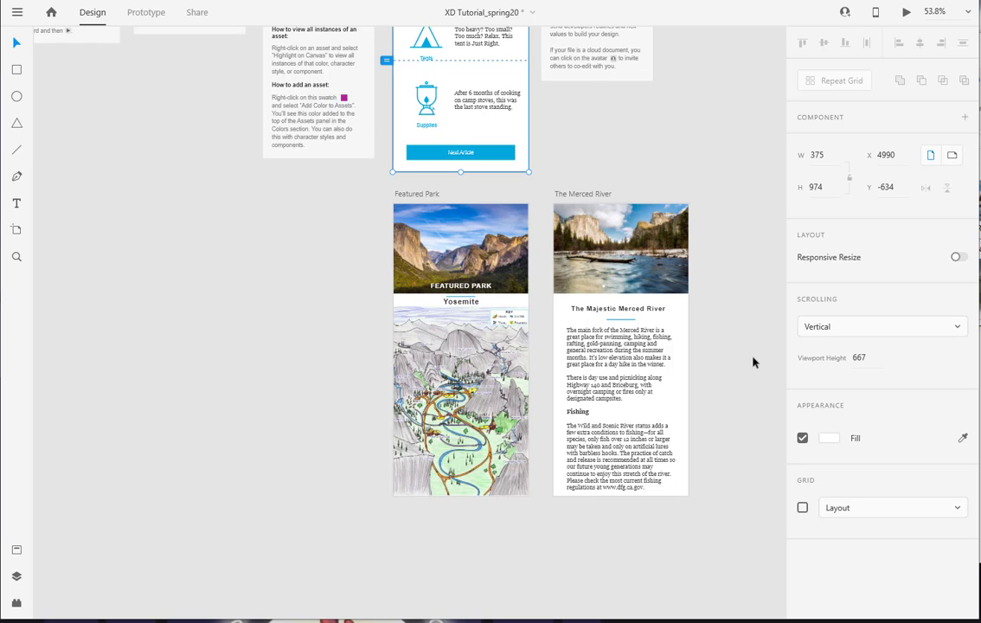
left_click_drag(749, 359, 766, 622)
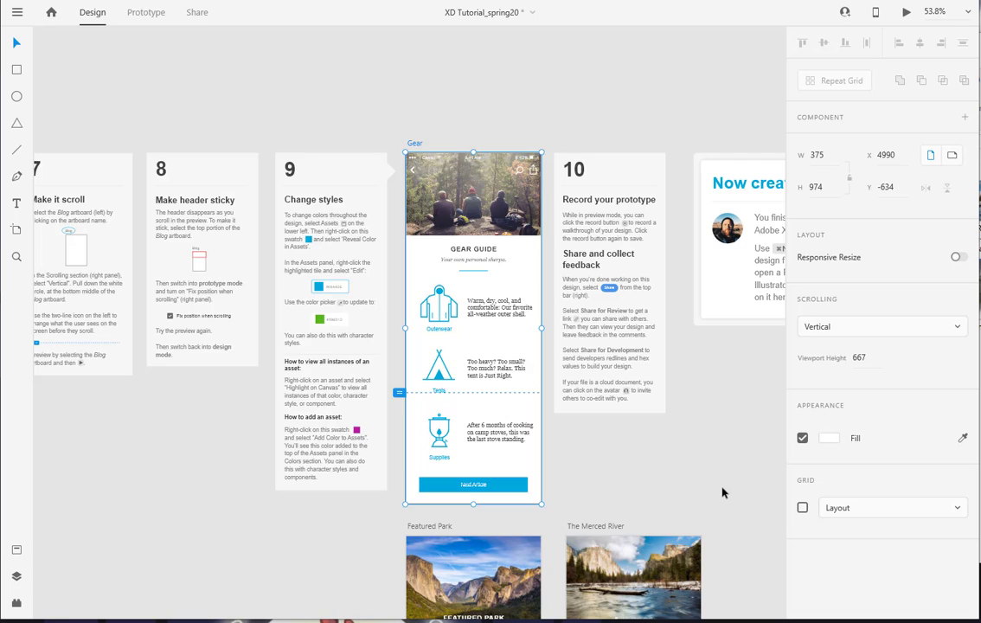
scroll(722, 491, "up", 5)
left_click_drag(654, 436, 670, 611)
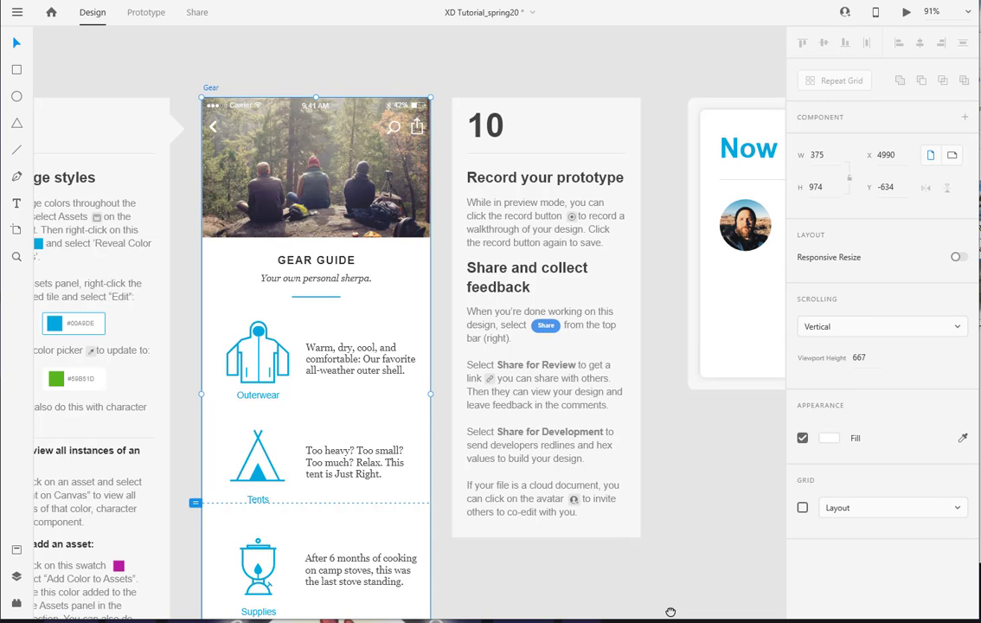
left_click_drag(671, 611, 705, 69)
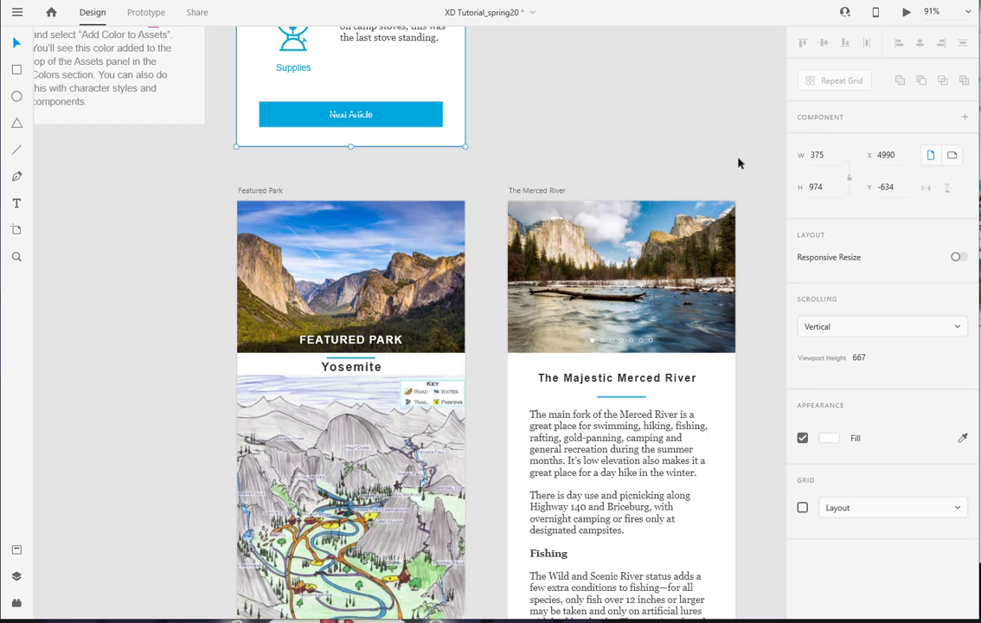
left_click_drag(749, 165, 760, 139)
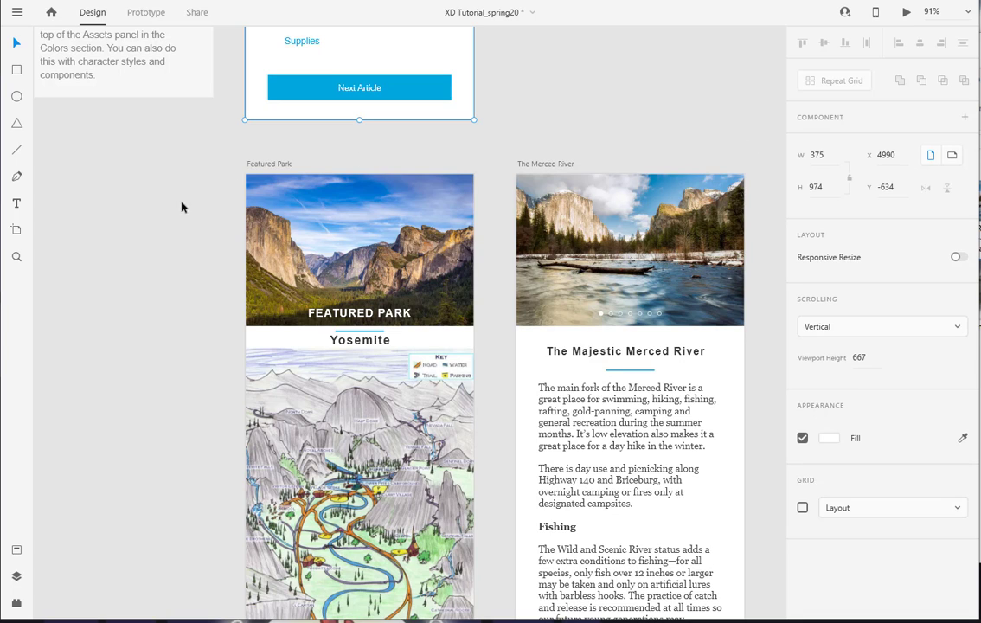
left_click_drag(147, 214, 227, 257)
left_click(131, 280)
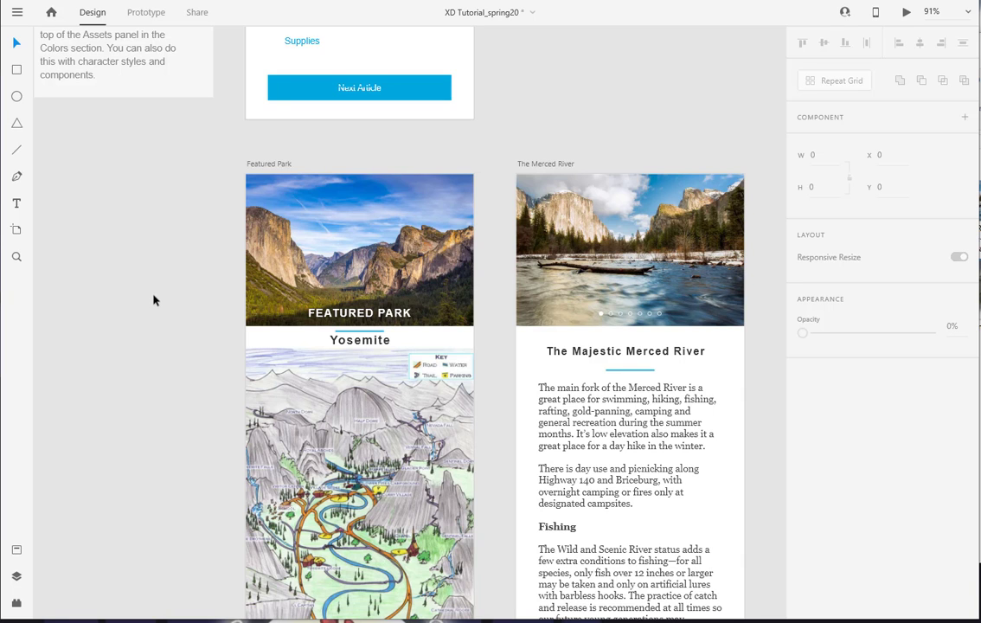
left_click_drag(153, 294, 157, 388)
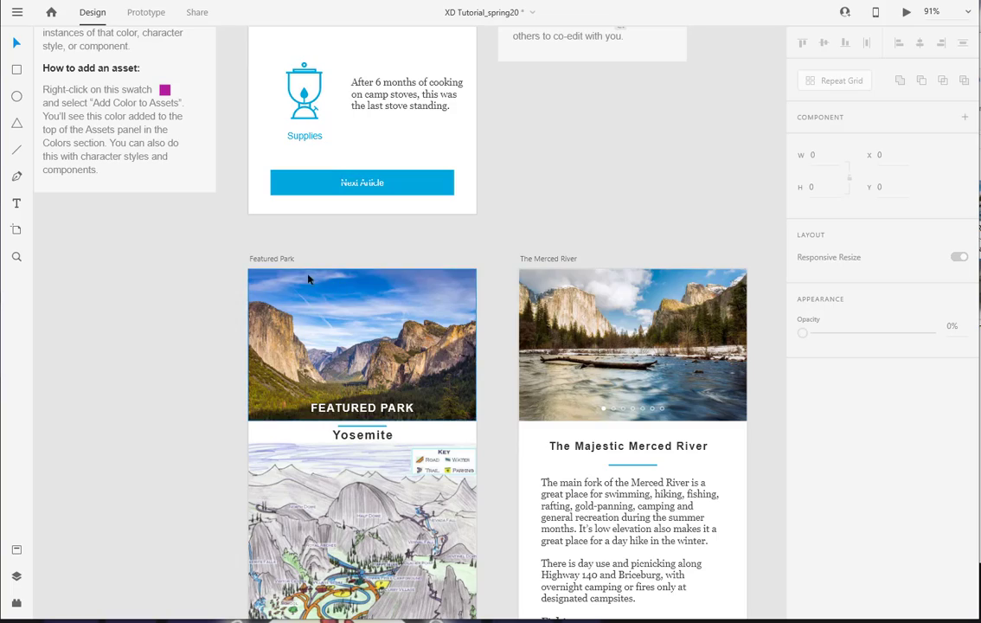
left_click_drag(88, 286, 87, 94)
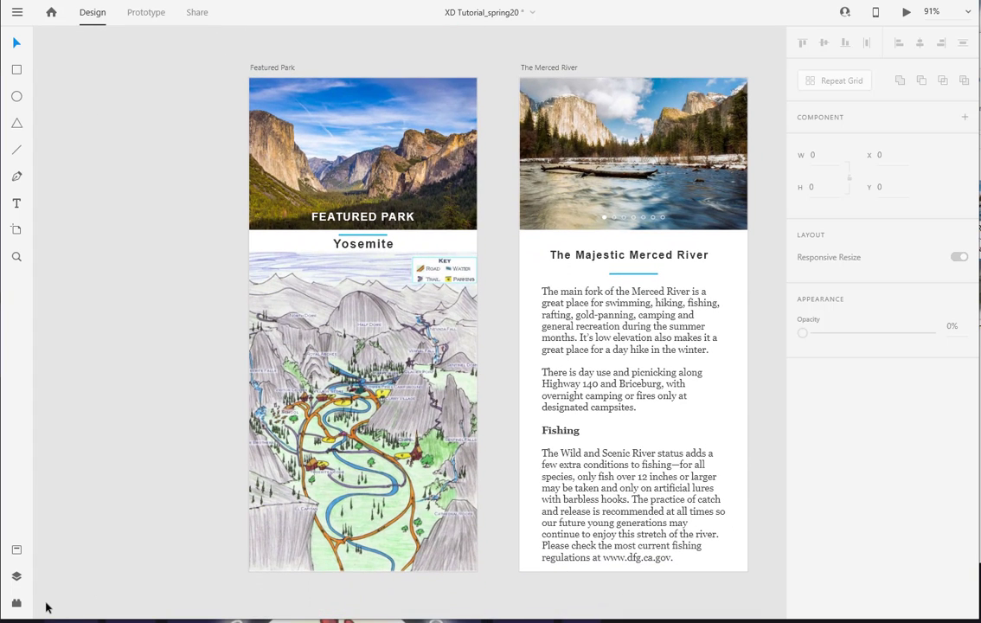
Step: Show the document's assets and look through its colors, missing fonts and character styles
left_click(17, 550)
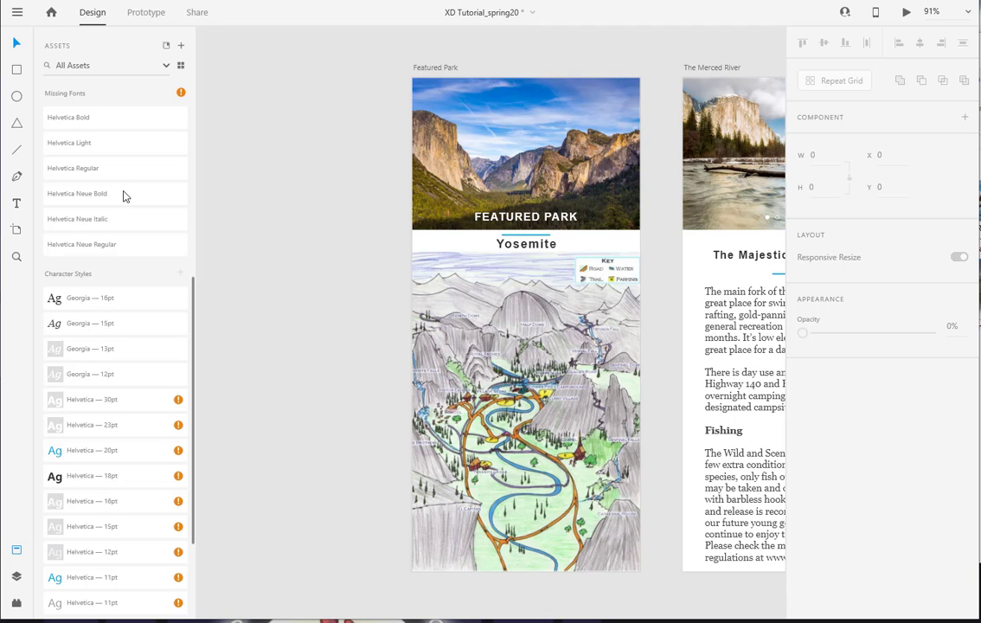
scroll(108, 143, "down", 2)
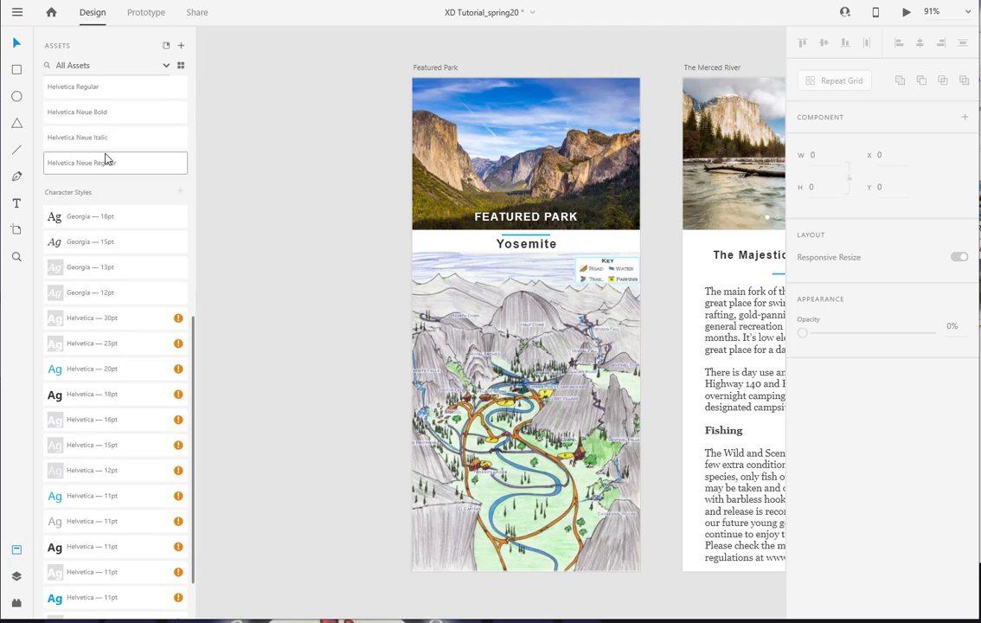
scroll(108, 164, "up", 10)
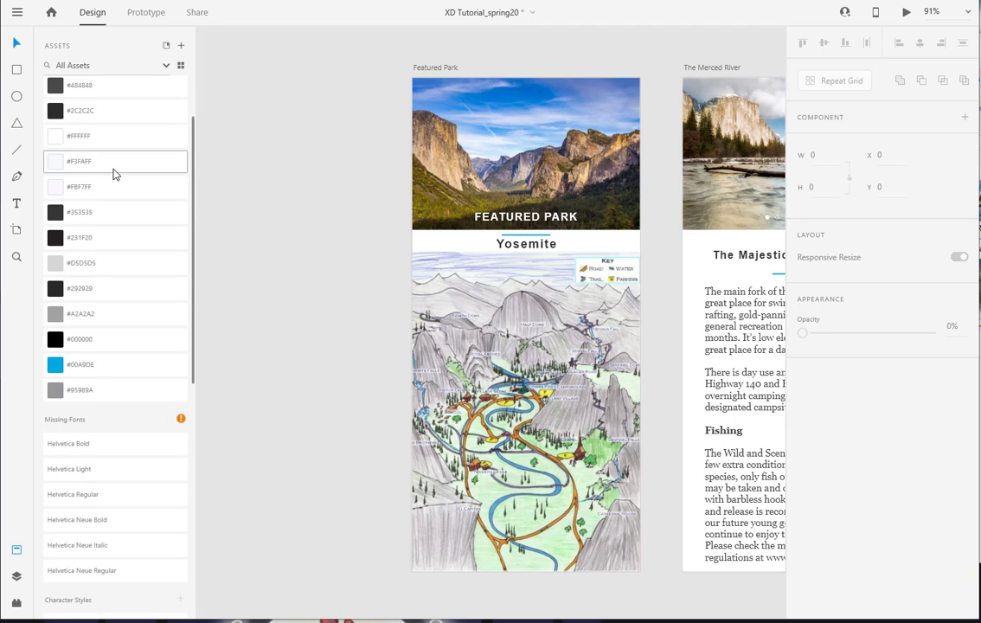
scroll(114, 174, "down", 10)
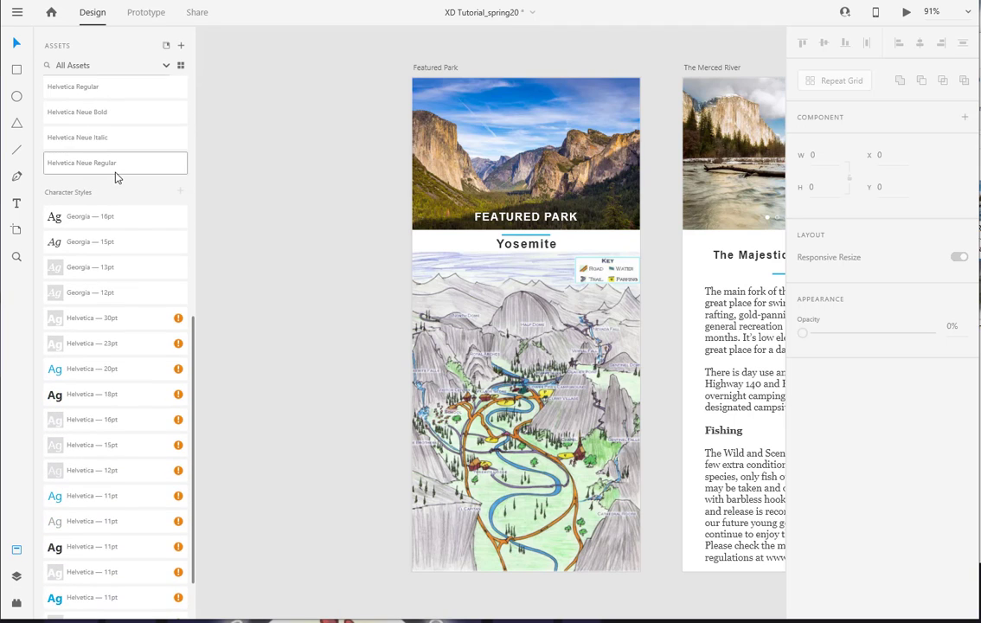
scroll(135, 217, "down", 2)
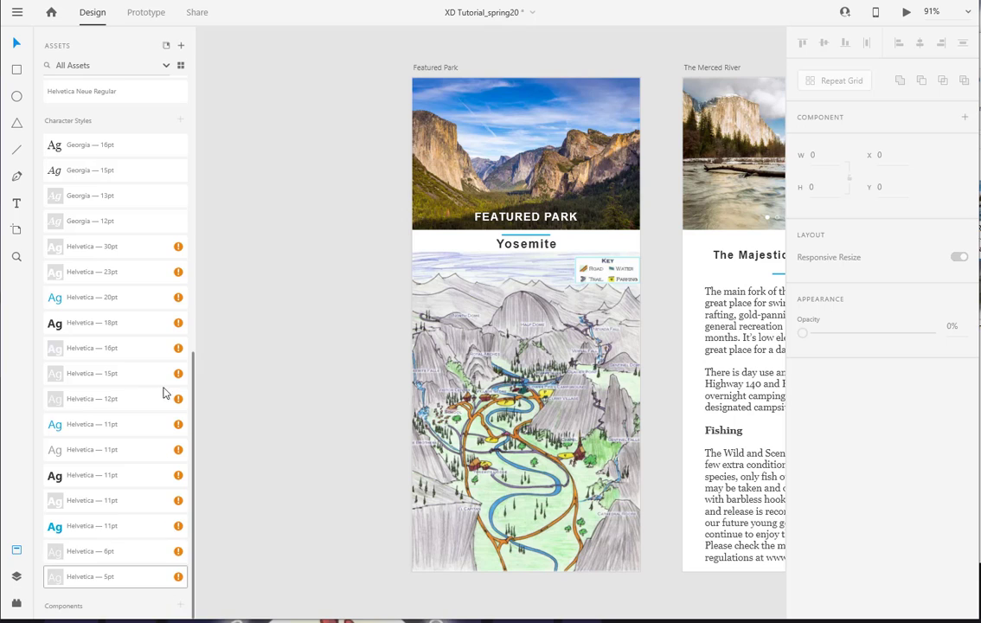
scroll(171, 377, "up", 3)
scroll(173, 381, "down", 3)
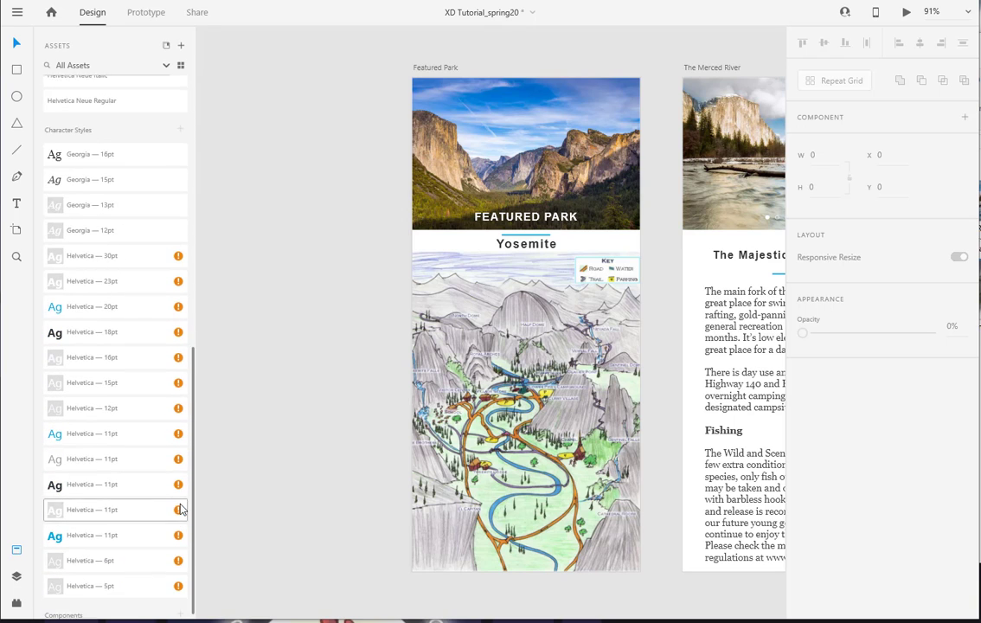
scroll(181, 510, "down", 1)
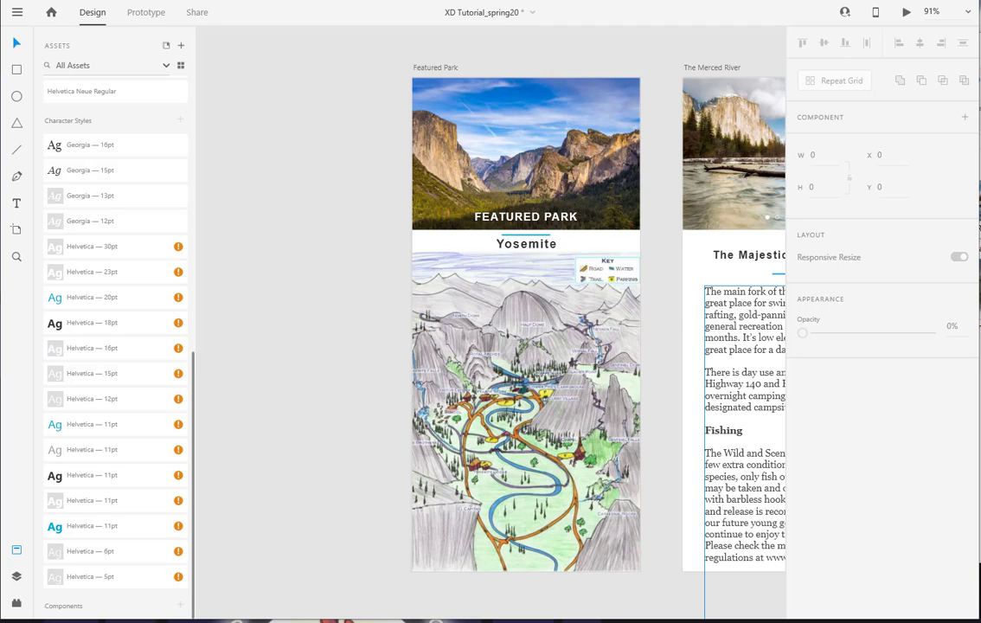
key("alt+Tab")
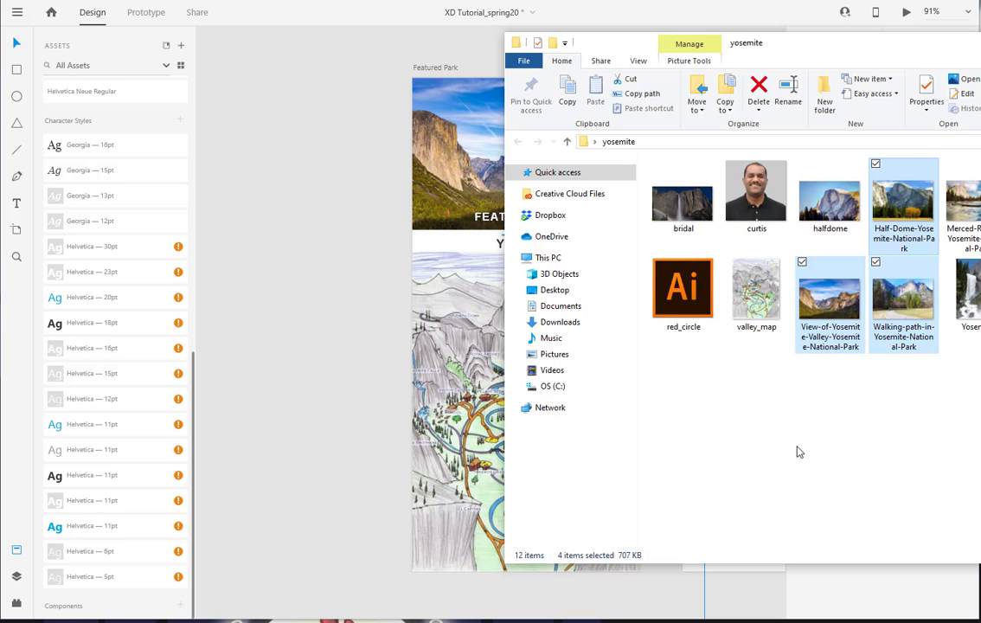
left_click(303, 425)
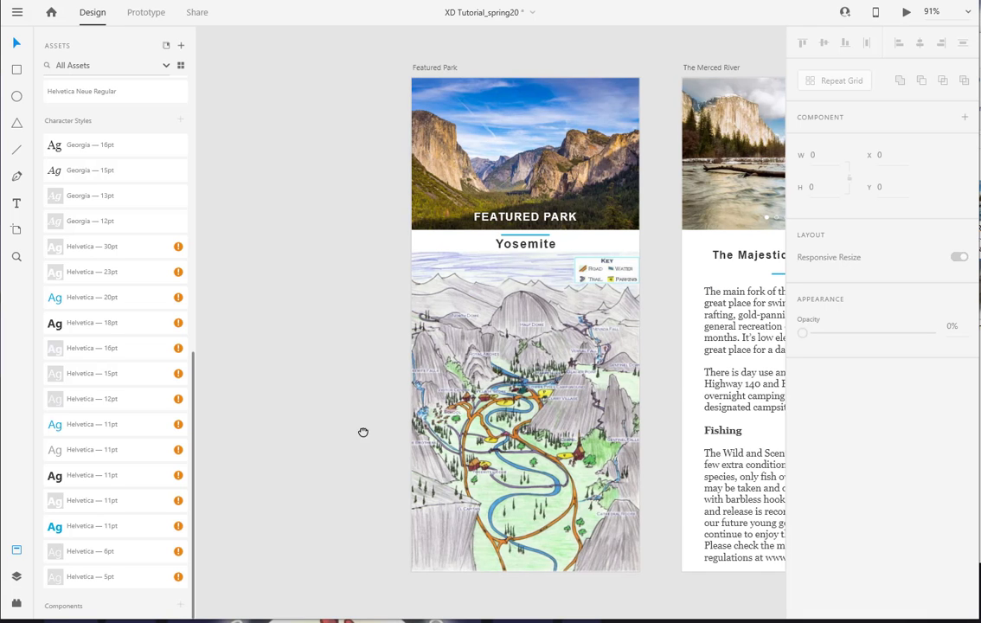
left_click_drag(363, 429, 227, 399)
left_click(391, 456)
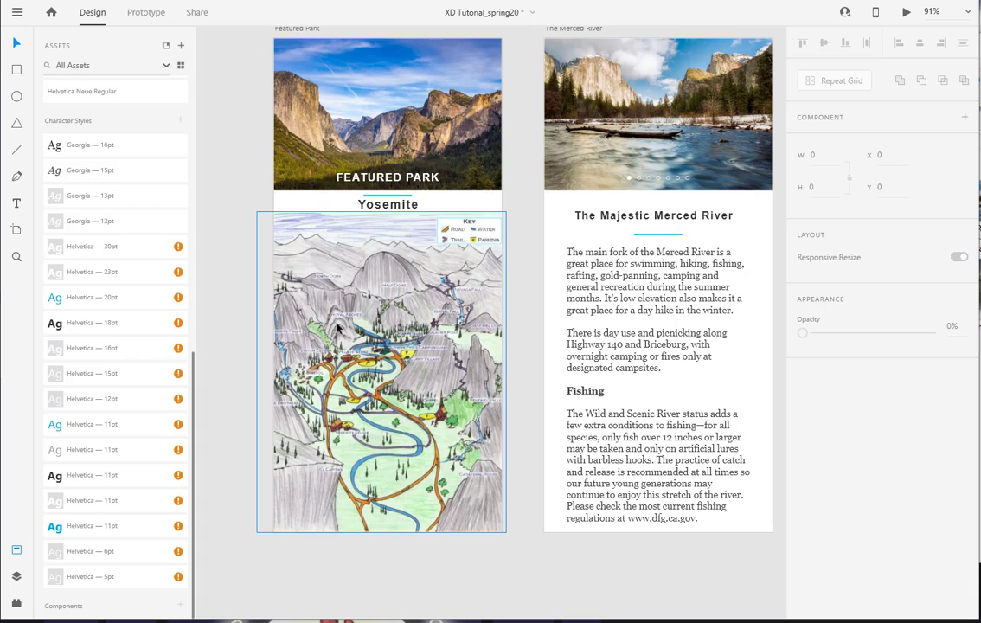
left_click(527, 481)
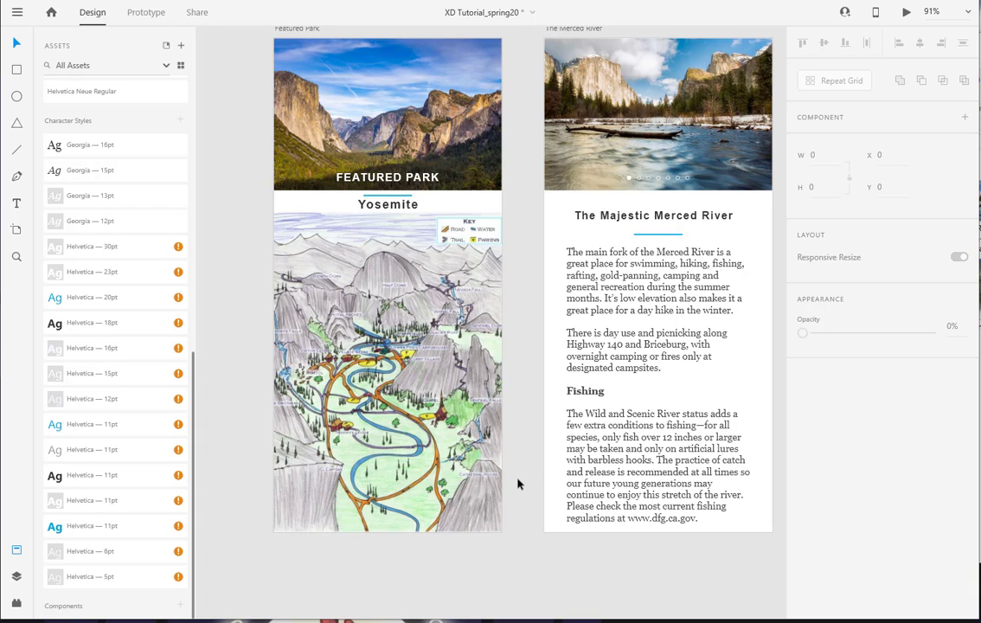
left_click(407, 420)
Step: Place the red_circle file from the yosemite folder on the empty pasteboard beside the Featured Park artboard
key("alt+Tab")
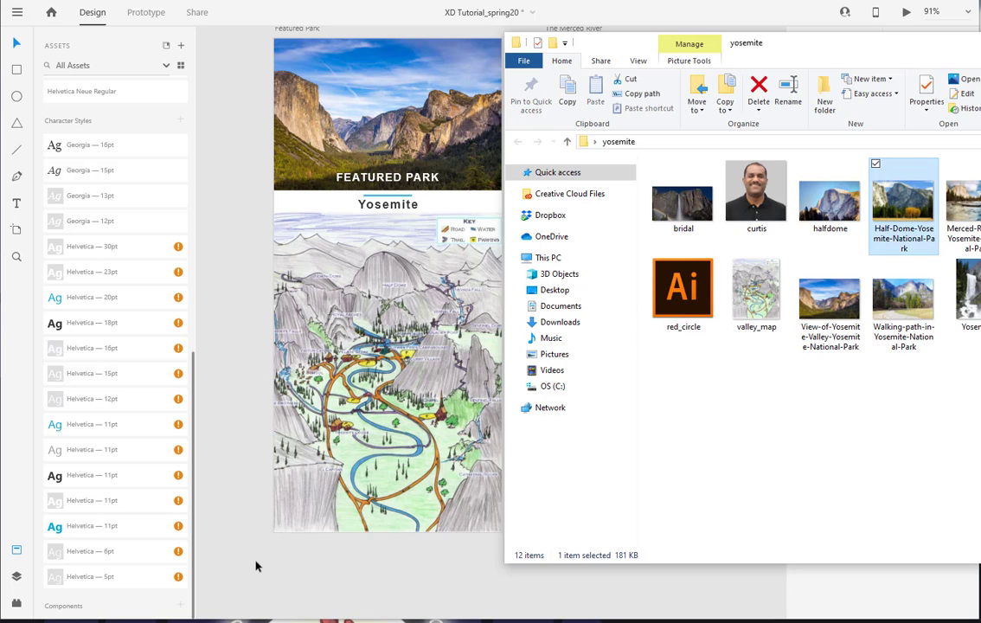
key("alt+Tab")
left_click_drag(350, 571, 523, 520)
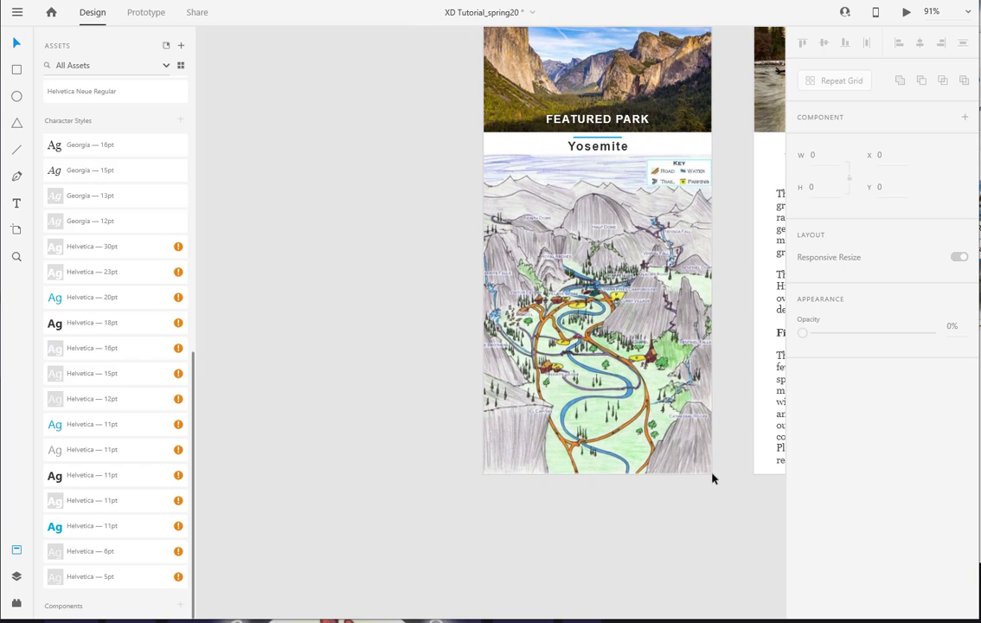
key("alt+Tab")
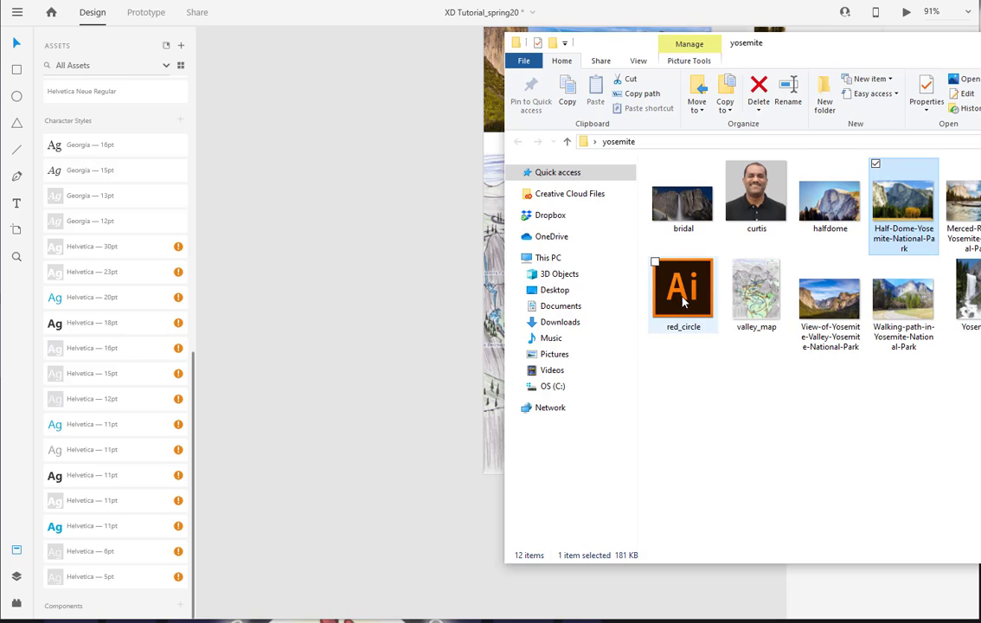
left_click_drag(683, 301, 278, 384)
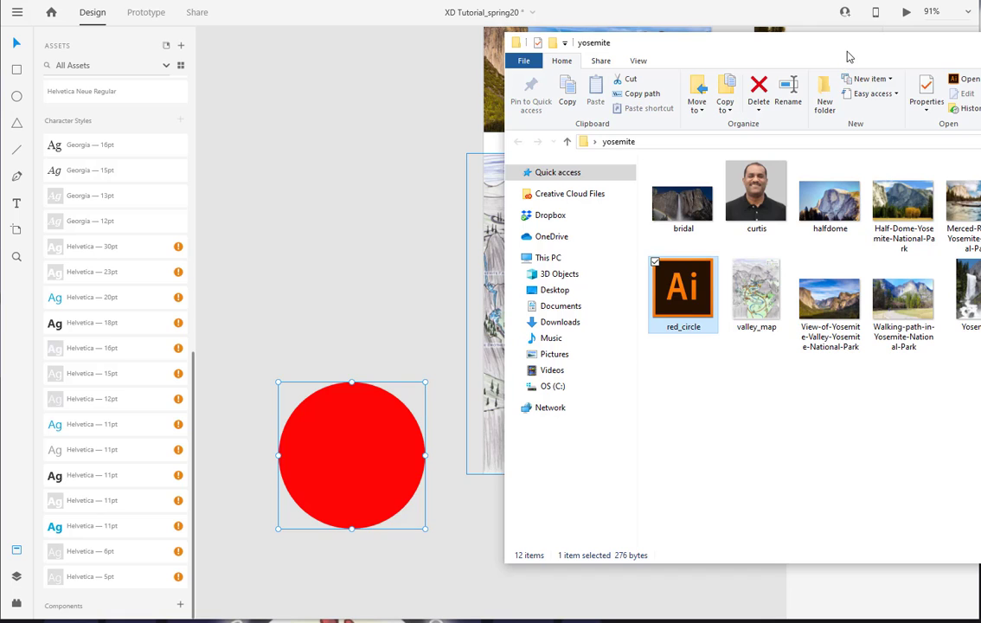
left_click(799, 3)
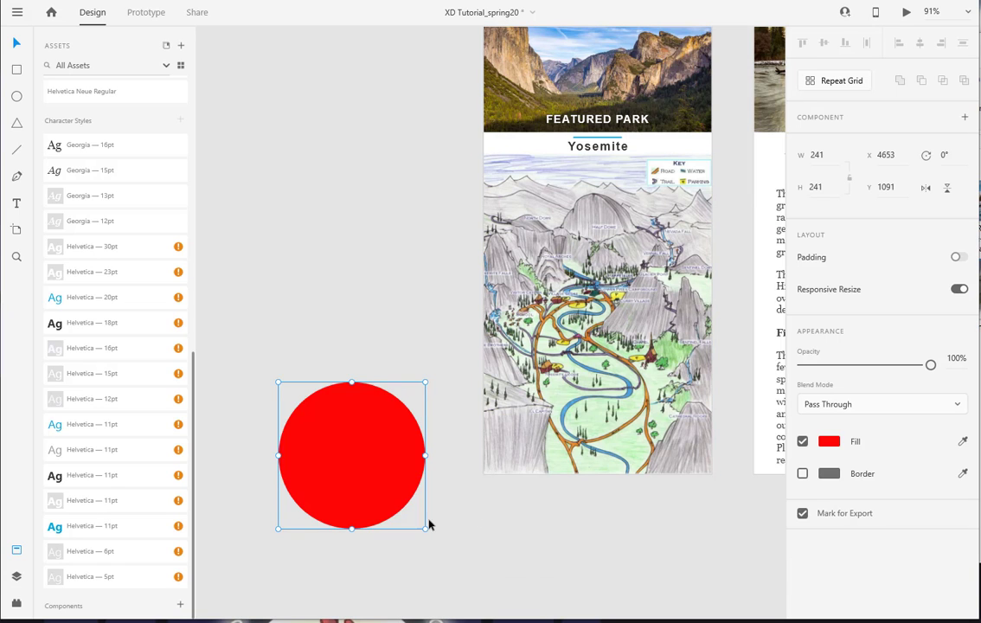
left_click_drag(389, 495, 427, 496)
left_click(335, 547)
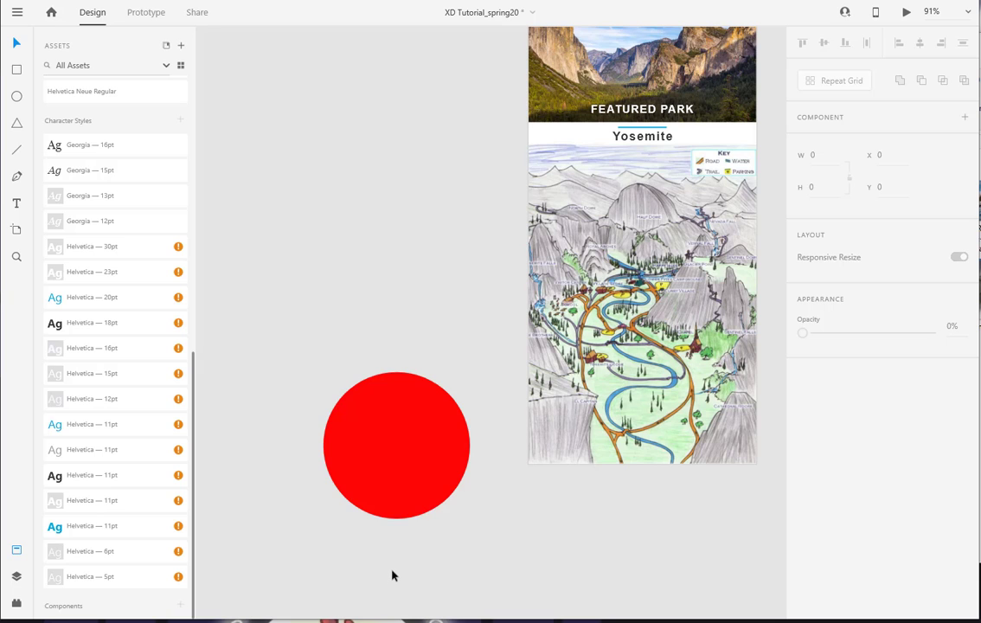
Step: Examine the edge of the red circle at very high magnification and return to an overview beside the map
left_click_drag(317, 553, 411, 432)
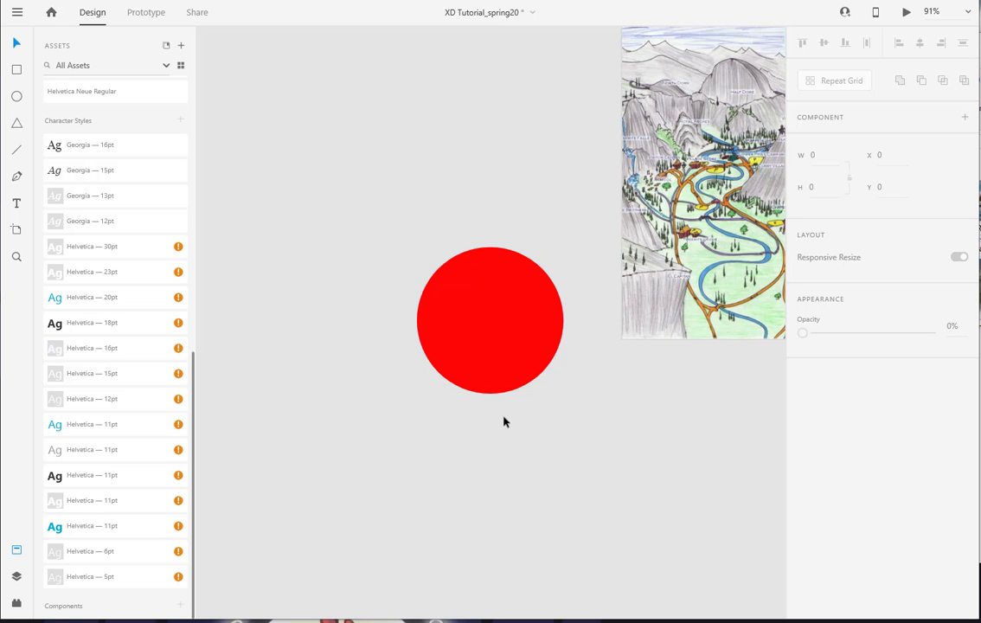
scroll(505, 420, "up", 5)
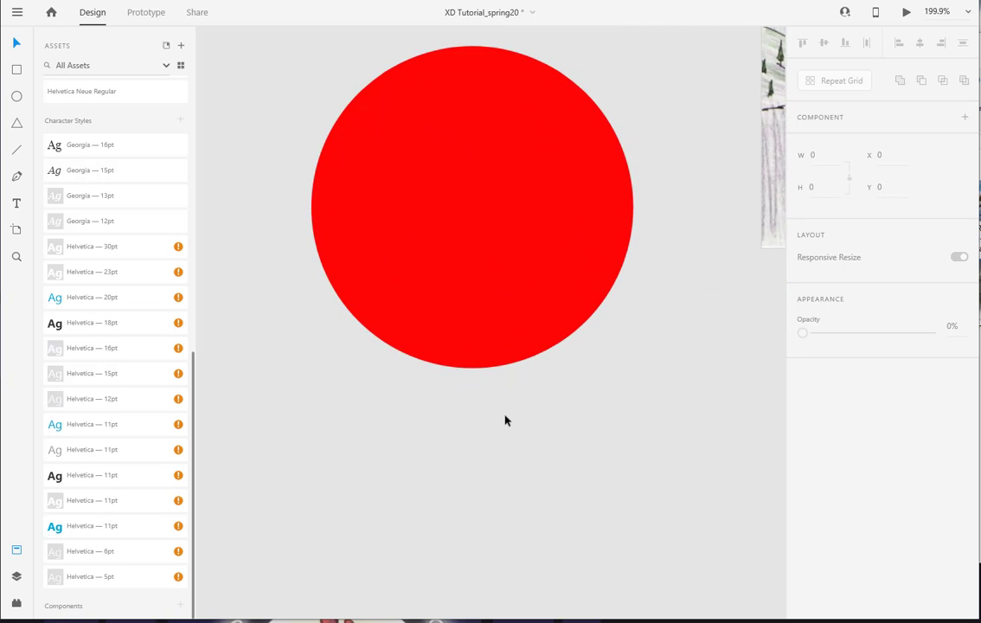
scroll(506, 420, "up", 6)
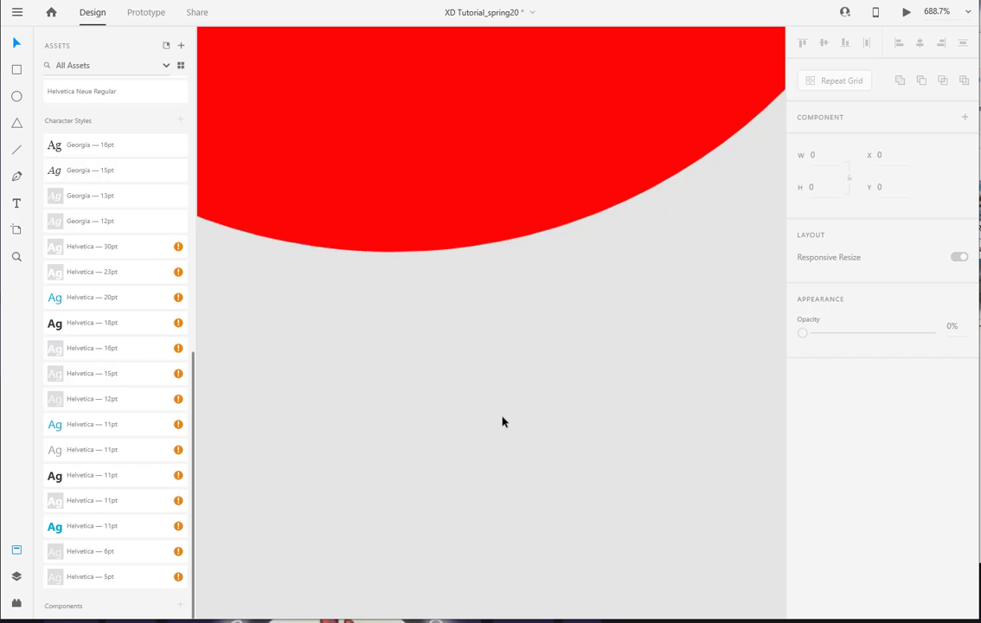
scroll(504, 421, "up", 2)
scroll(503, 422, "up", 1)
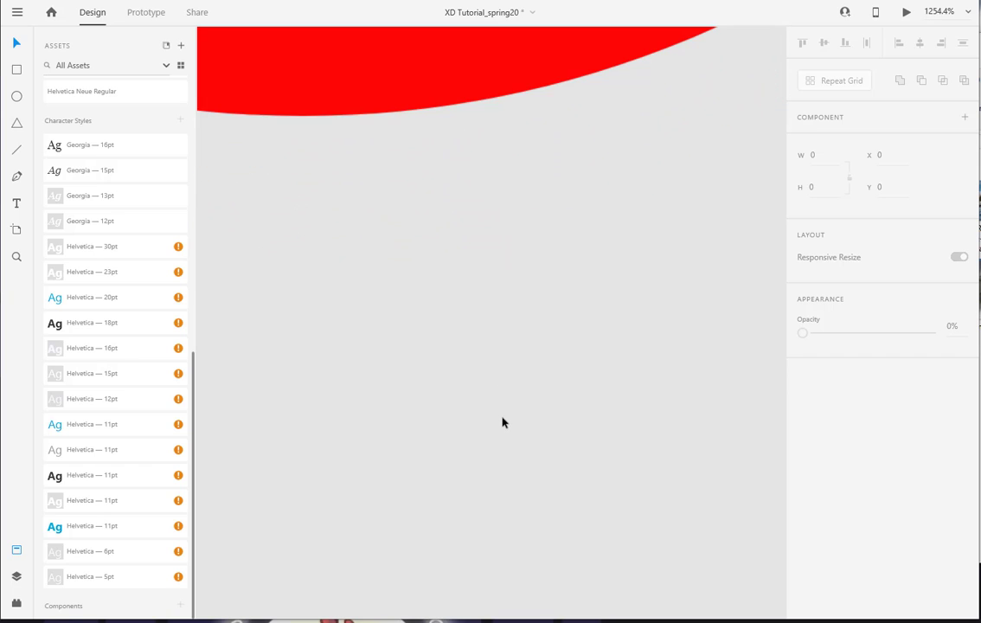
left_click_drag(485, 287, 484, 464)
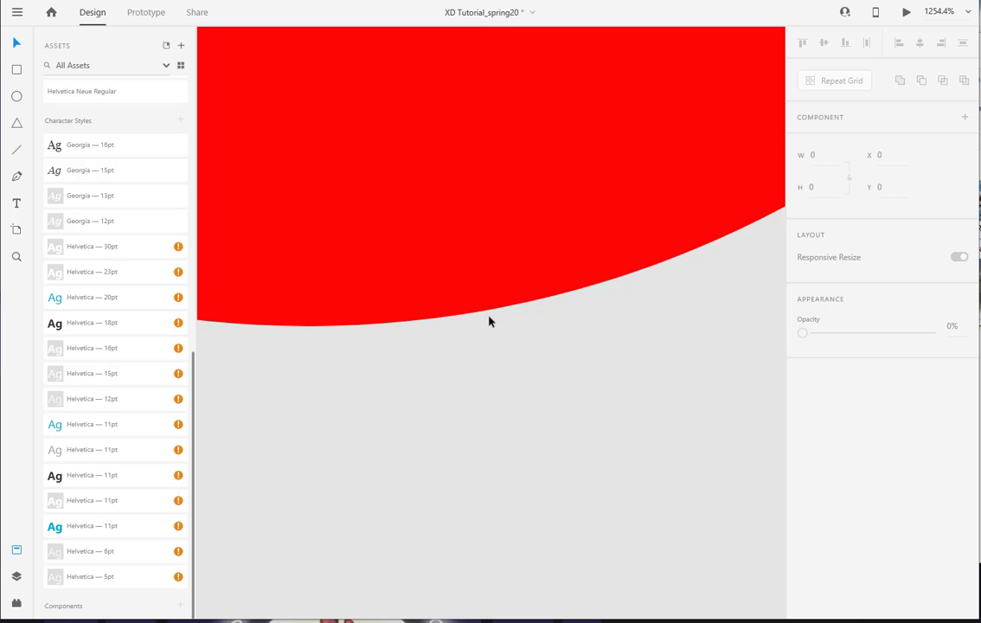
scroll(487, 324, "up", 3)
scroll(488, 326, "up", 2)
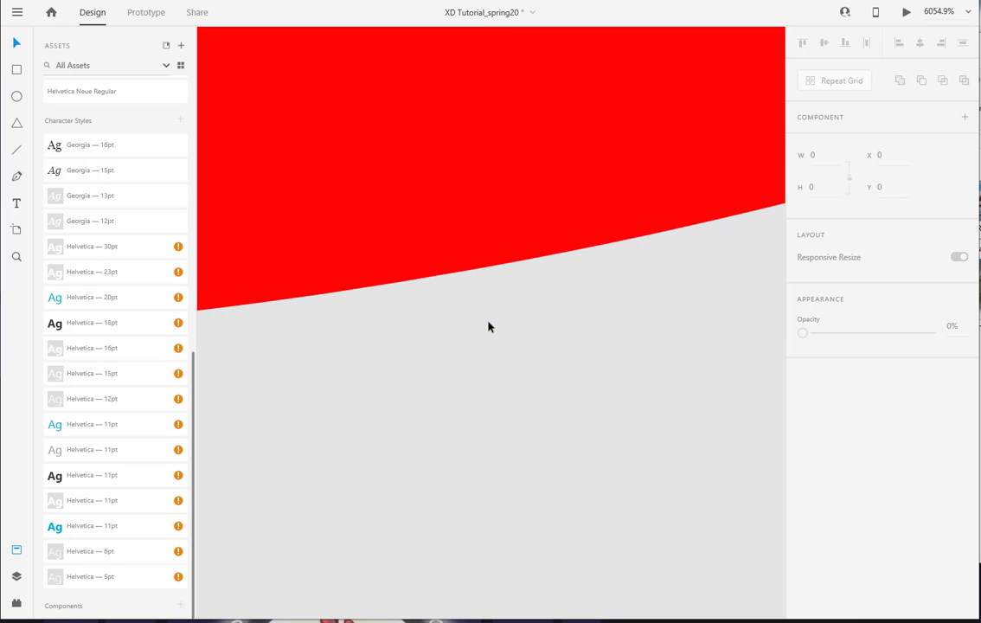
scroll(487, 326, "down", 8)
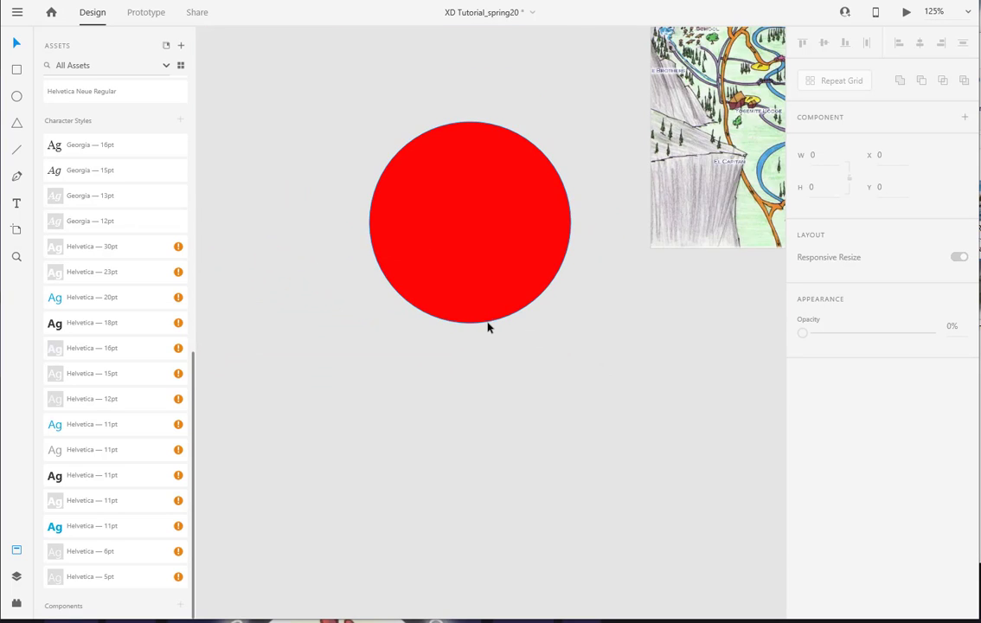
scroll(487, 327, "down", 1)
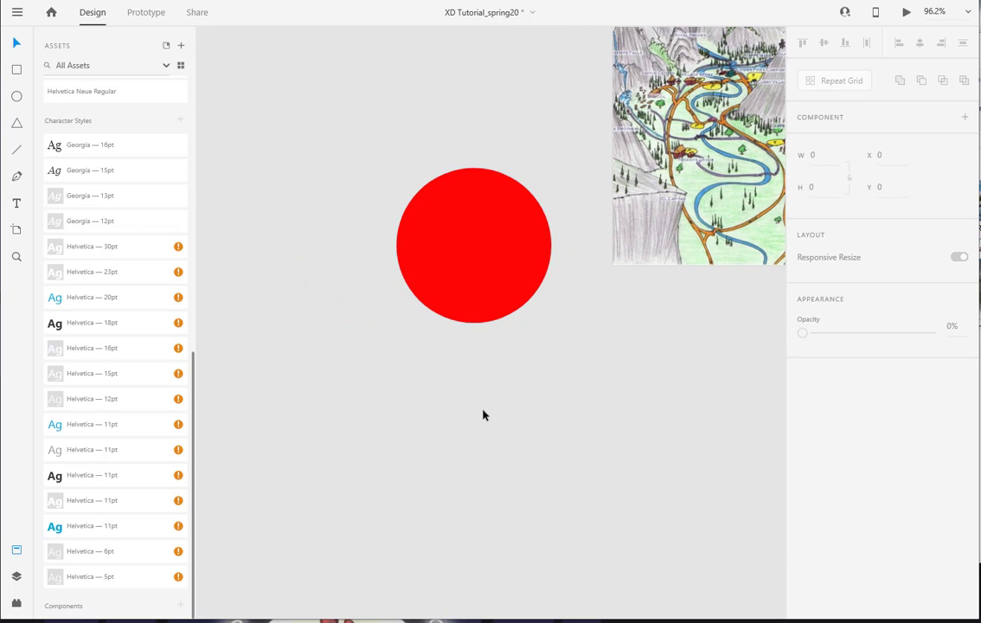
scroll(491, 442, "down", 1)
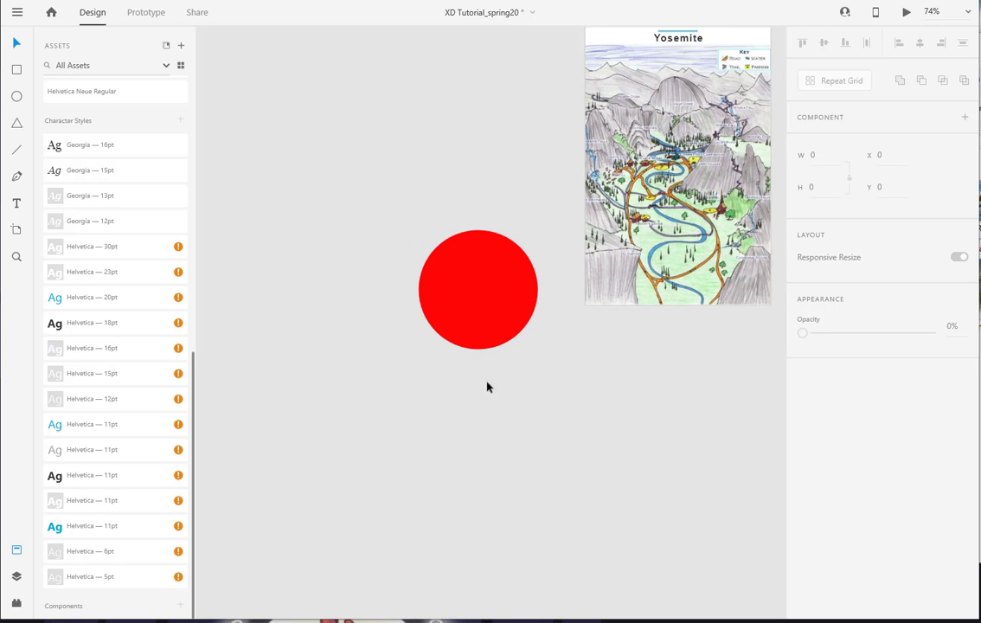
Step: Open the red circle's path for editing and shorten the curve handles of its bottom anchor point
left_click(494, 339)
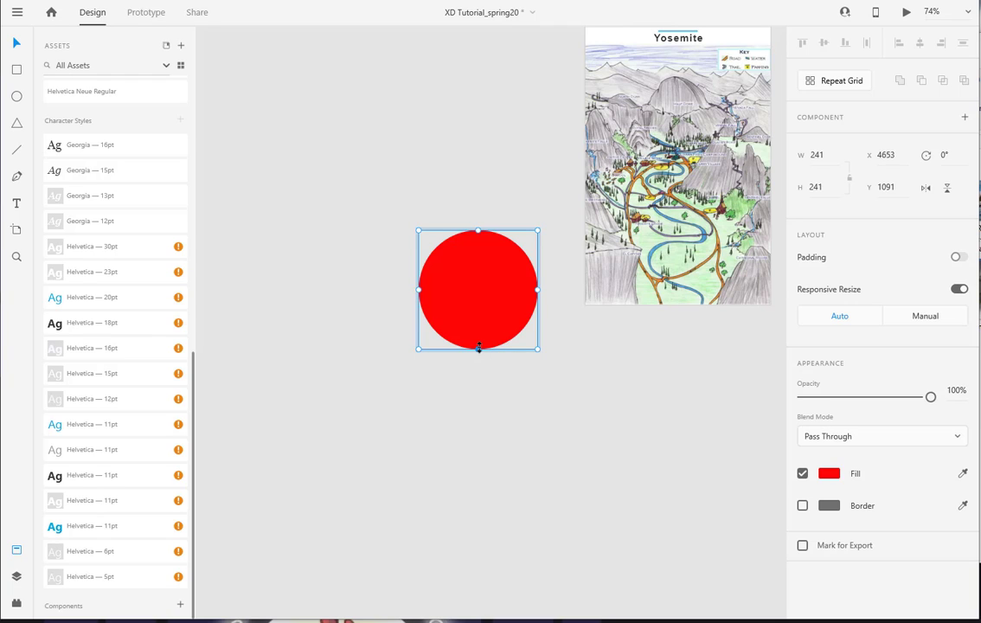
double_click(478, 249)
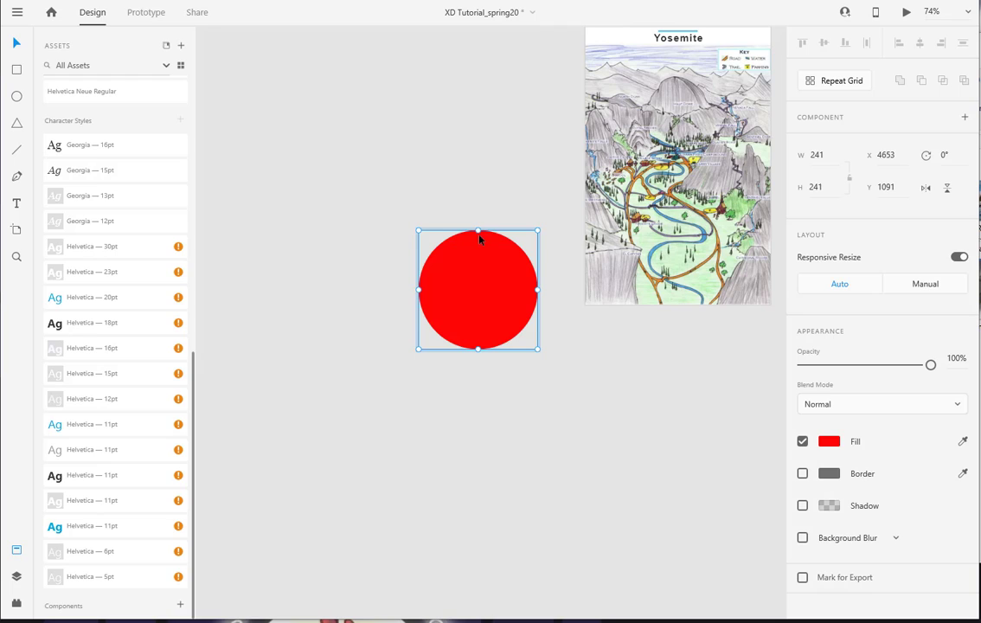
double_click(479, 234)
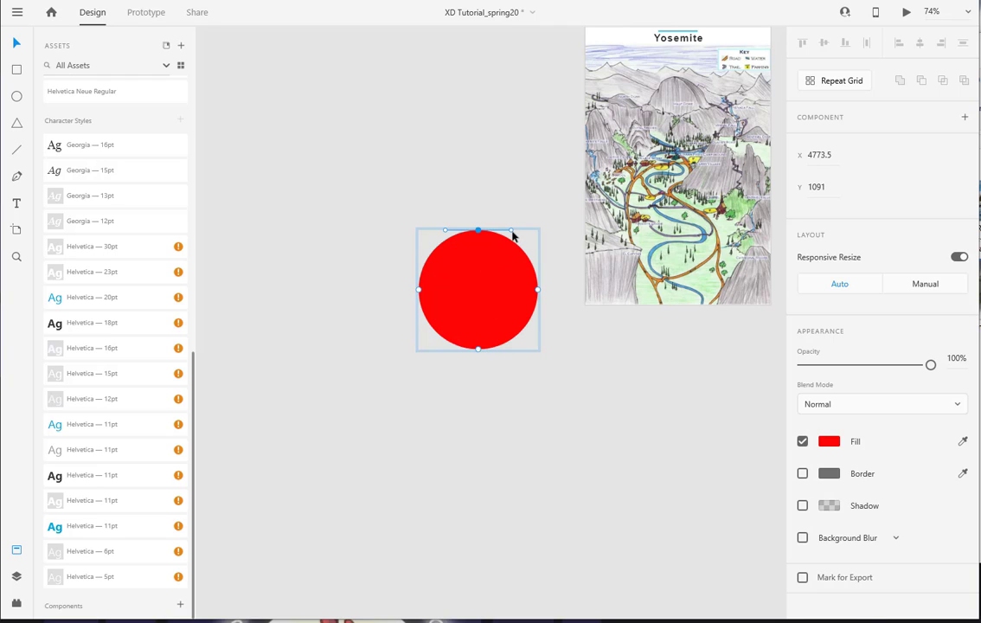
left_click(479, 350)
left_click(512, 350)
left_click_drag(511, 350, 488, 353)
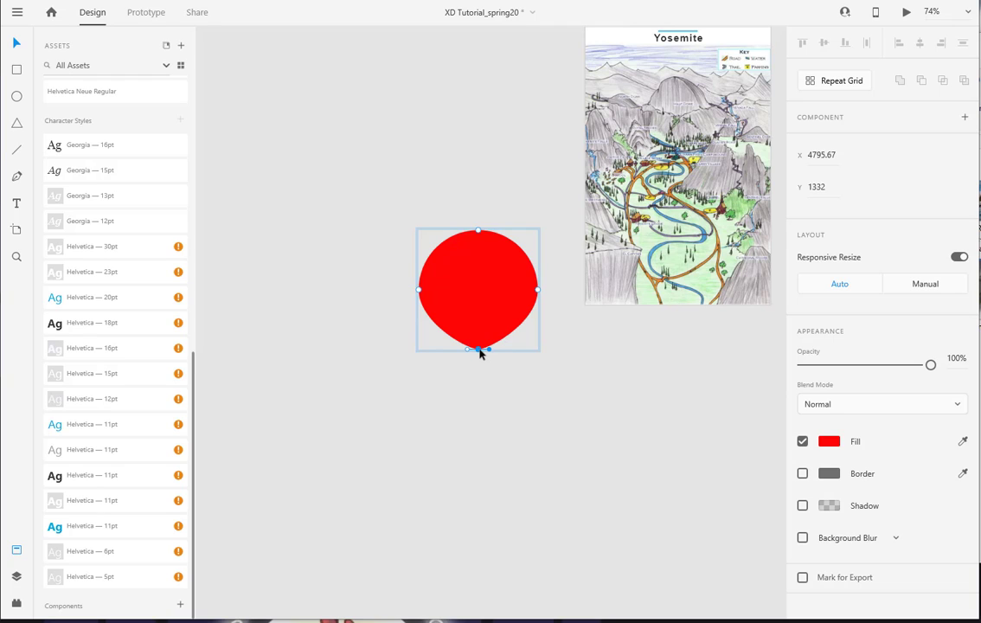
Step: Move the bottom anchor point straight down to Y 1442.19 and convert it to a corner point to form a pin
left_click_drag(479, 350, 480, 407)
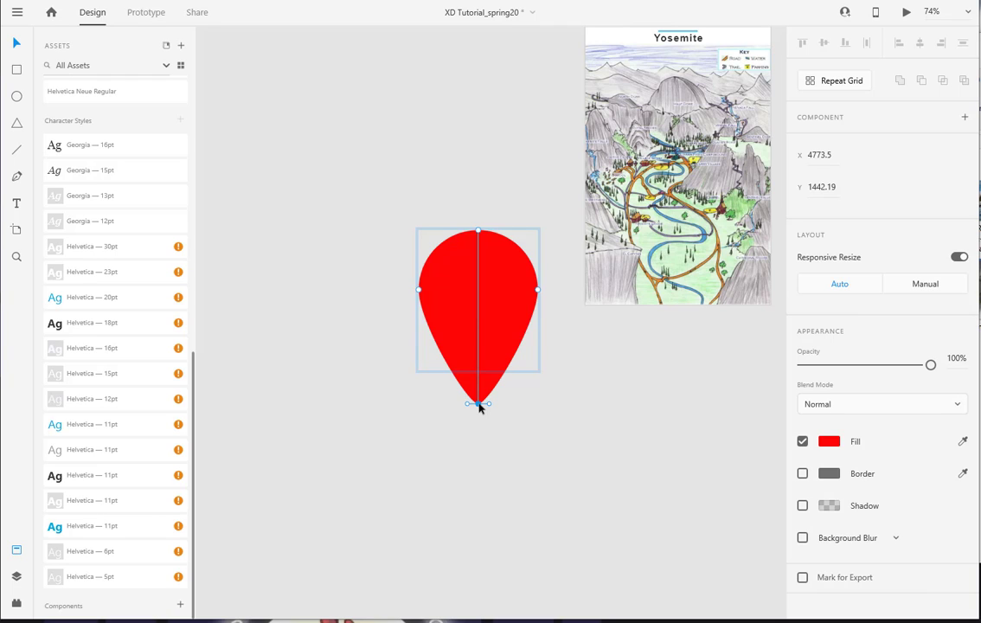
left_click_drag(480, 406, 479, 404)
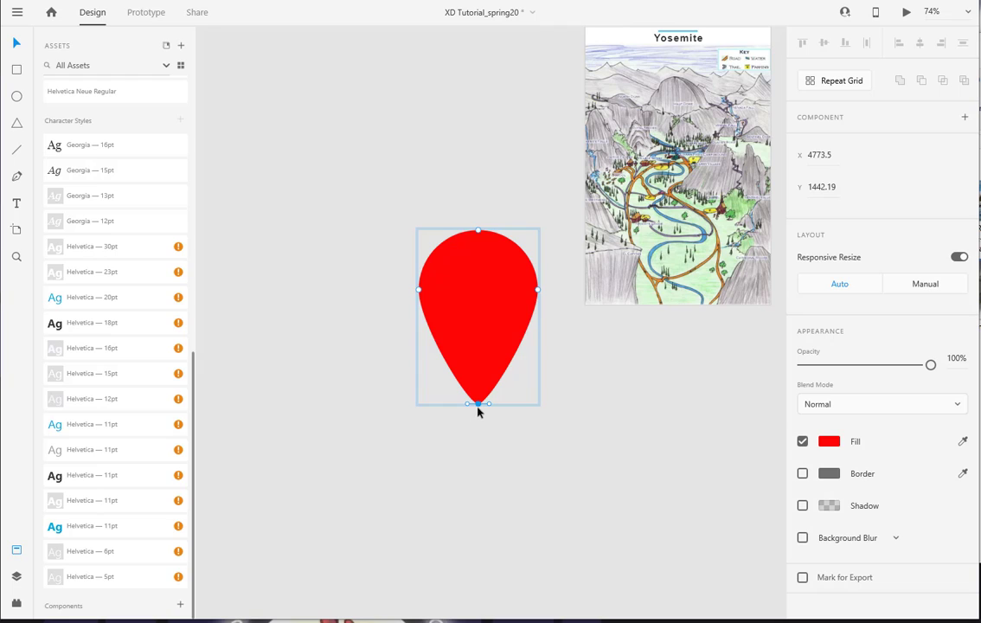
double_click(480, 404)
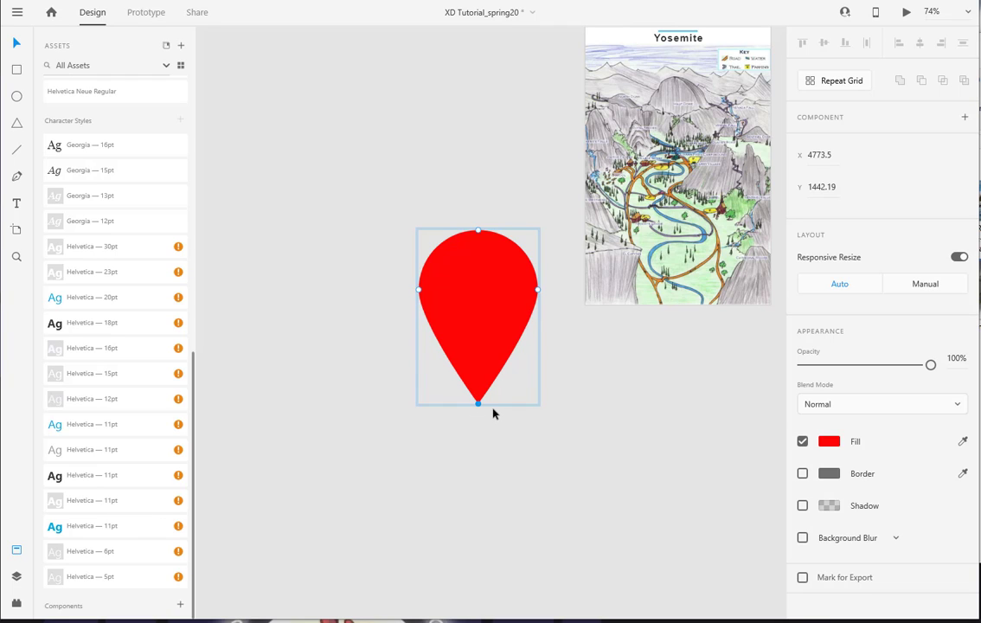
left_click(497, 462)
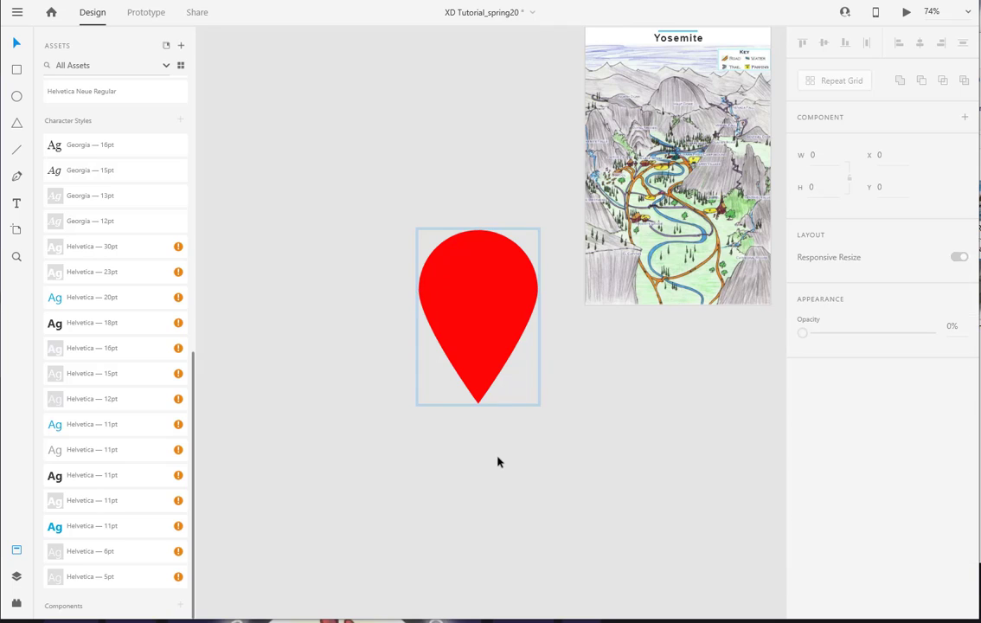
Step: Try to reshape the pin's top curve by tilting its top anchor point's handle, and undo the change
left_click(493, 378)
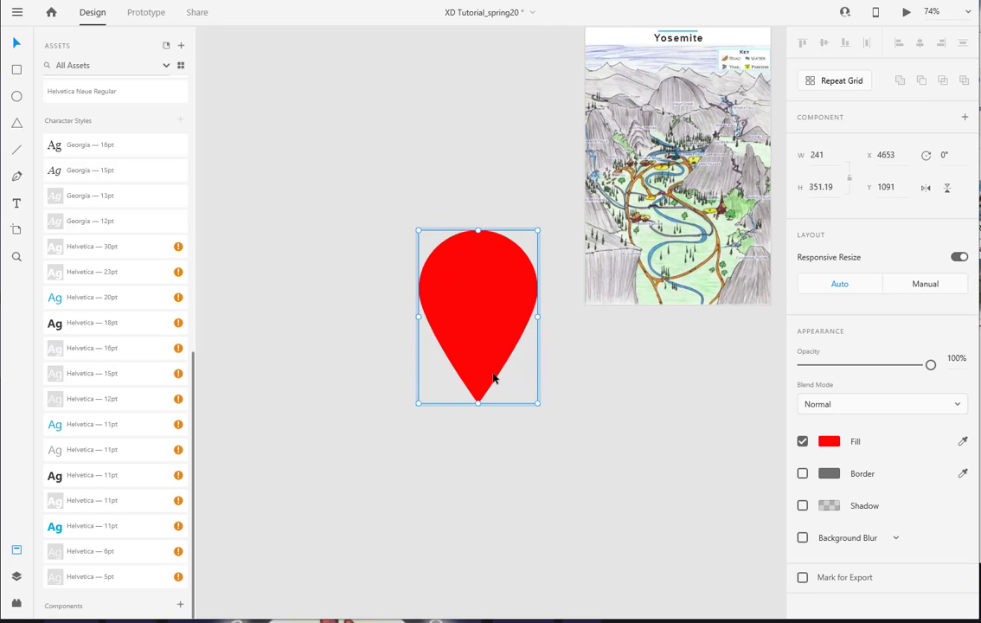
double_click(481, 263)
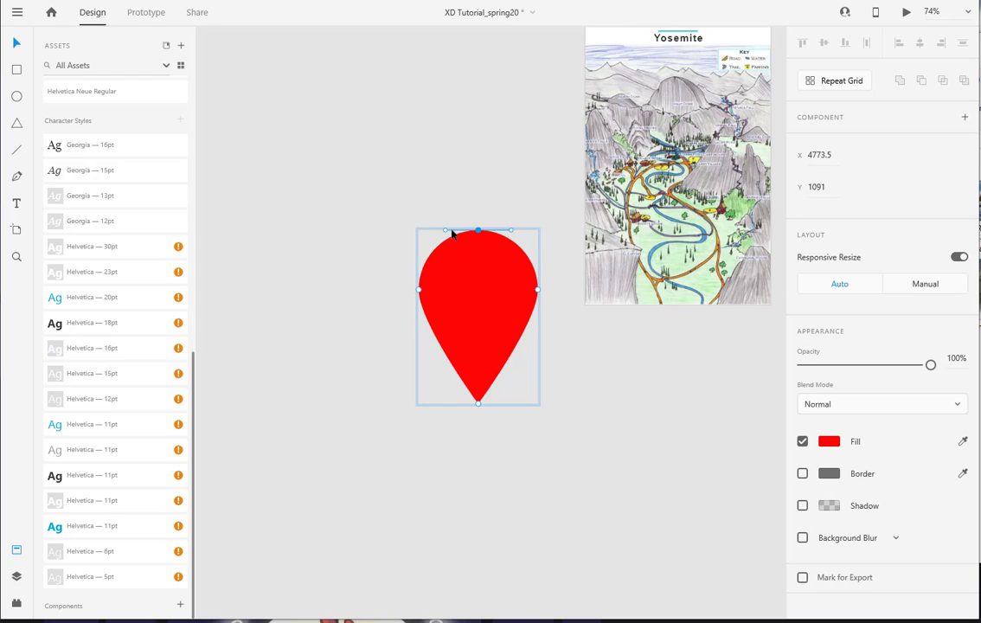
left_click(445, 230)
left_click(479, 230)
left_click_drag(448, 231, 433, 173)
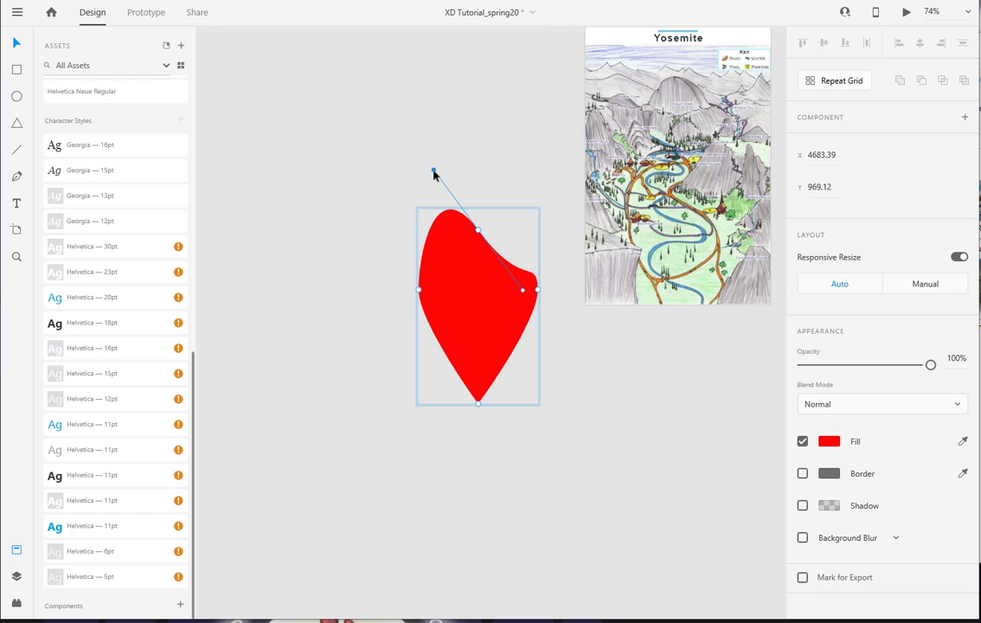
key("ctrl+z")
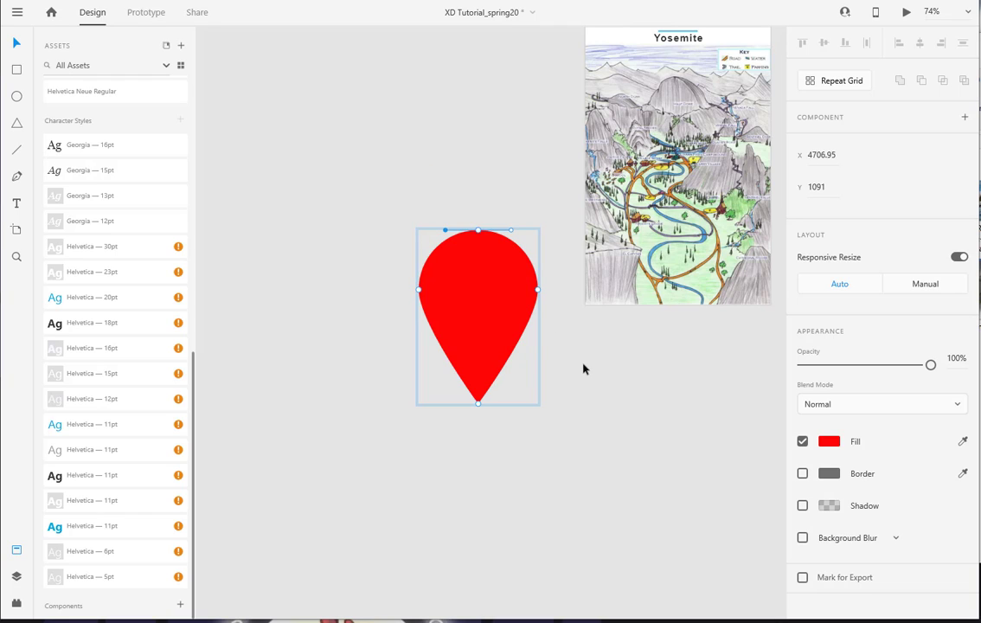
key("Escape")
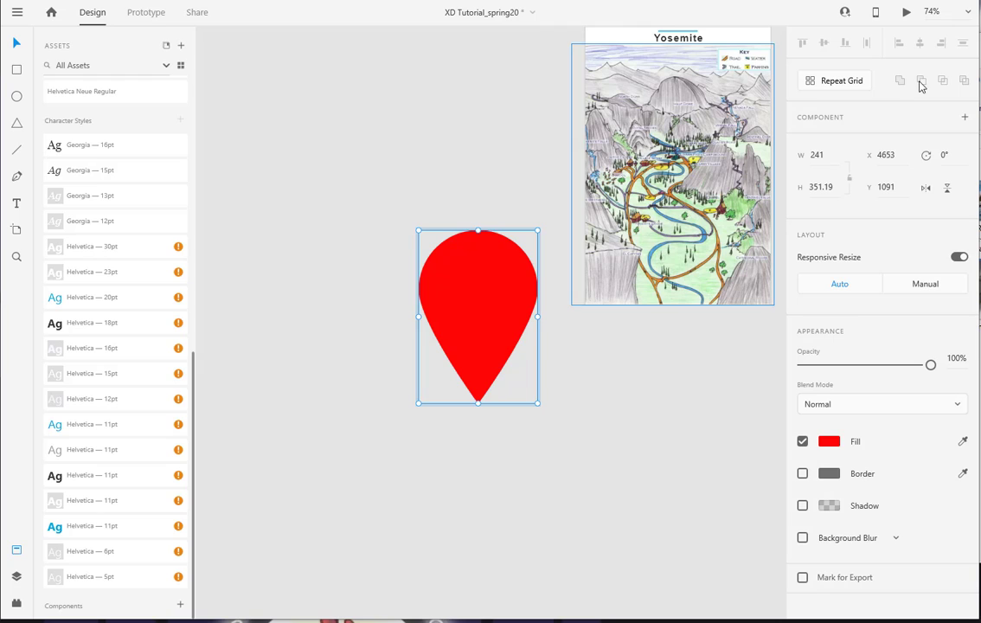
Step: Draw a white circle about 115 by 115 above the red pin and remove its border
left_click(541, 482)
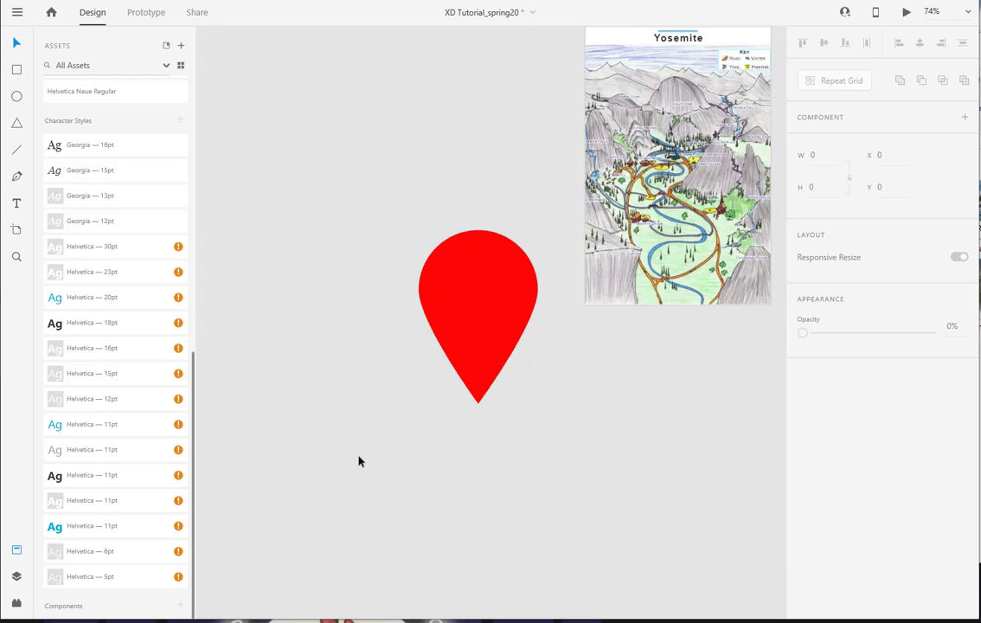
left_click(18, 99)
left_click_drag(449, 142, 506, 246)
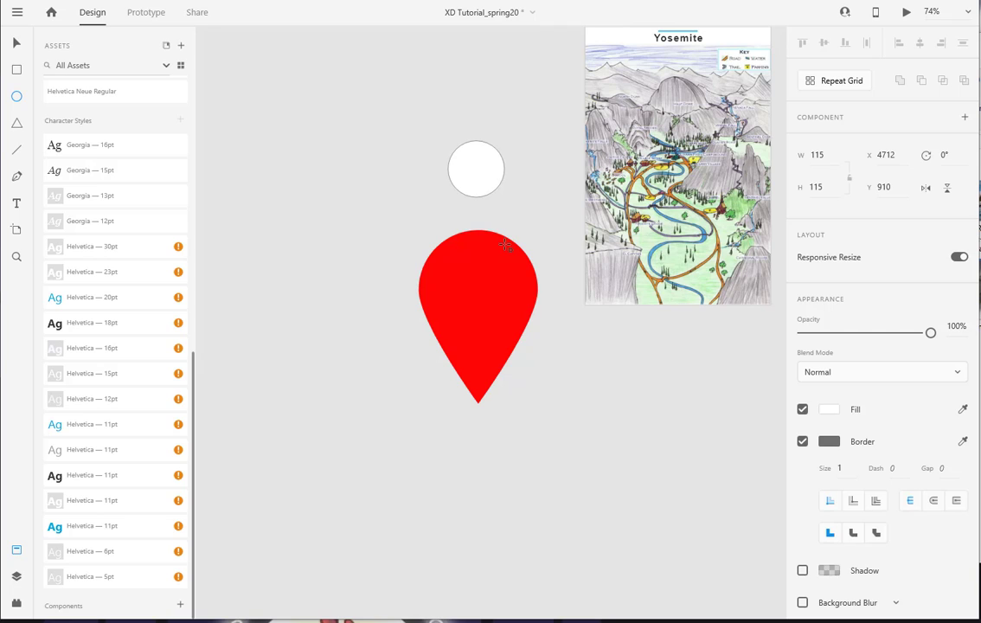
left_click(802, 442)
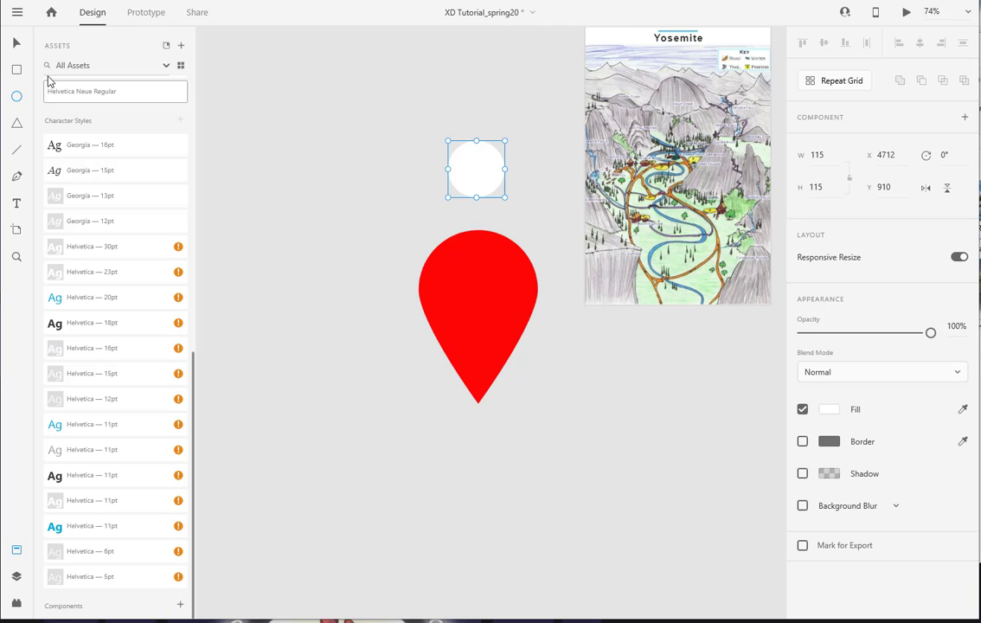
left_click(17, 42)
left_click(329, 168)
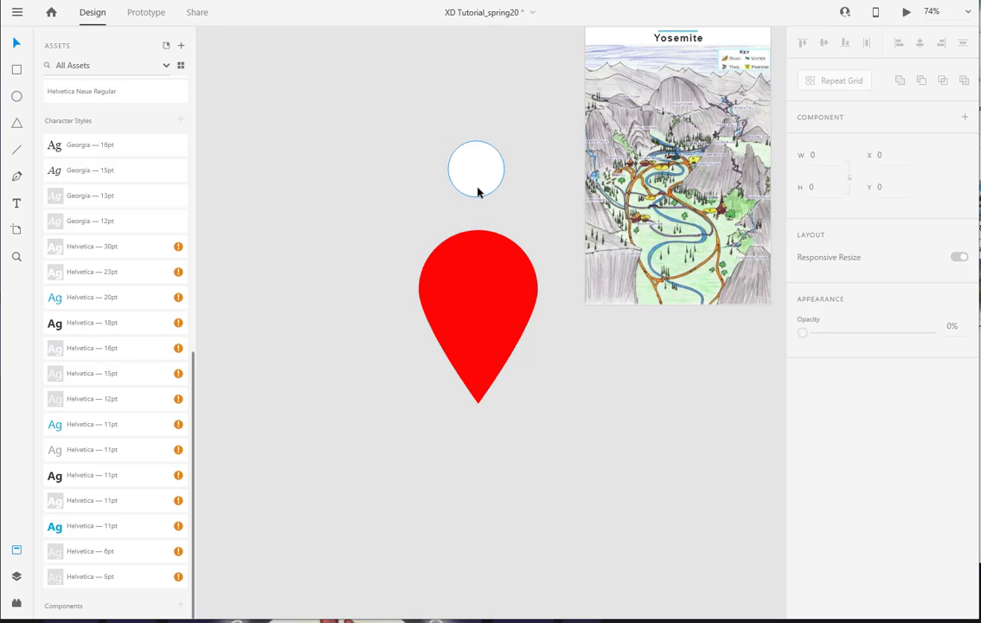
Step: Center the white circle inside the pin's head and combine both shapes with the Add operation
left_click_drag(477, 191, 479, 304)
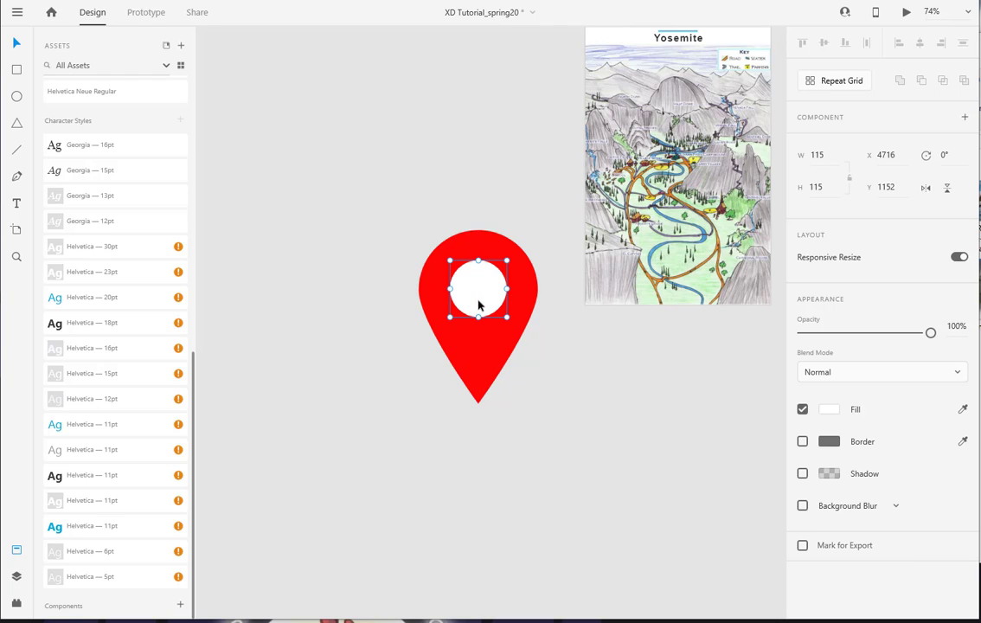
left_click(497, 370, "shift")
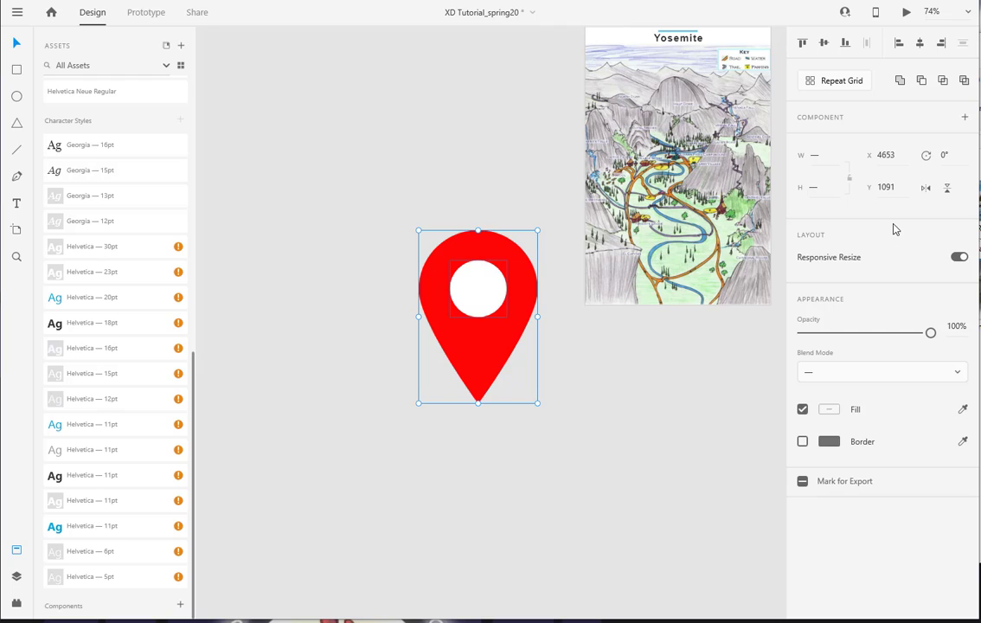
left_click(900, 82)
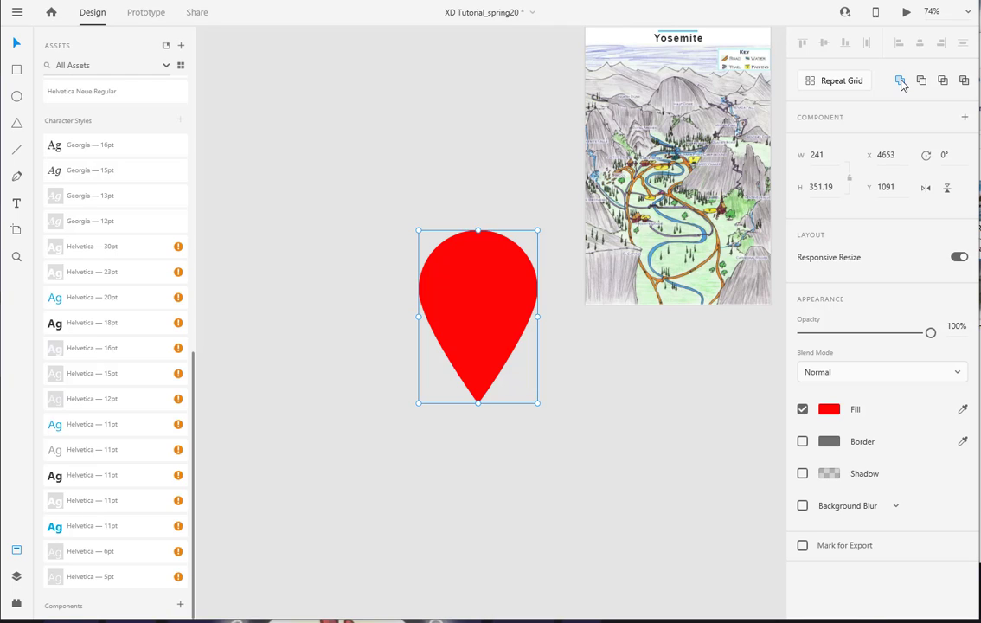
Step: Undo the Add operation, and try Subtract and Intersect on the pin and white circle, undoing each attempt
key("ctrl+z")
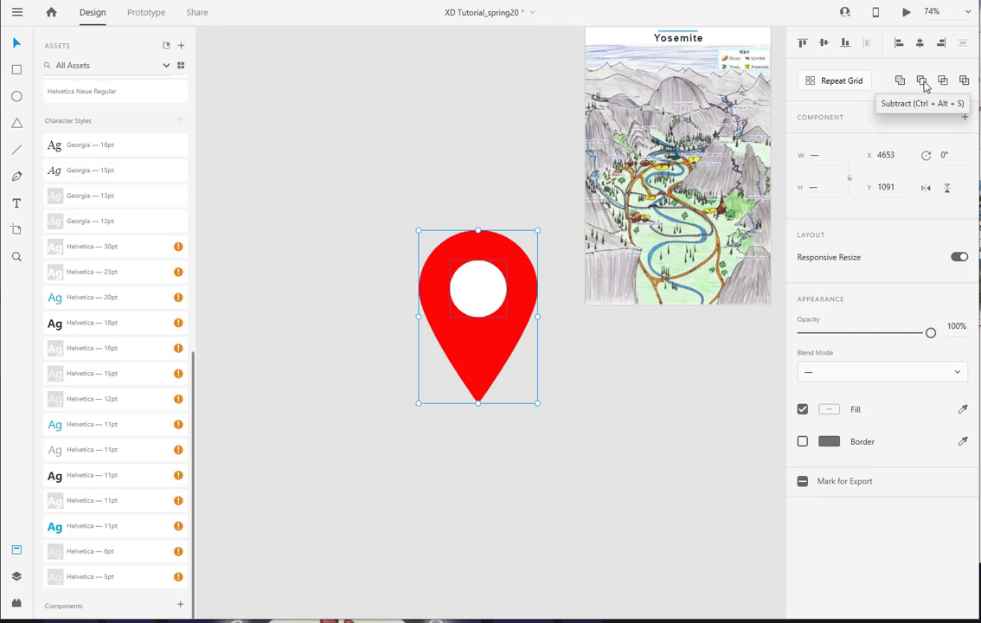
left_click(922, 81)
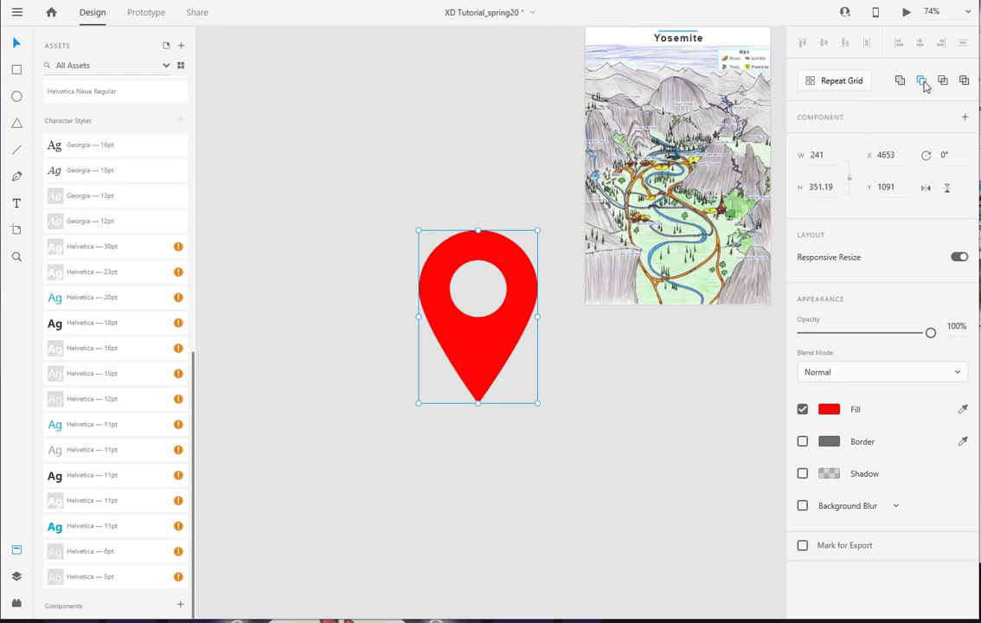
key("Delete")
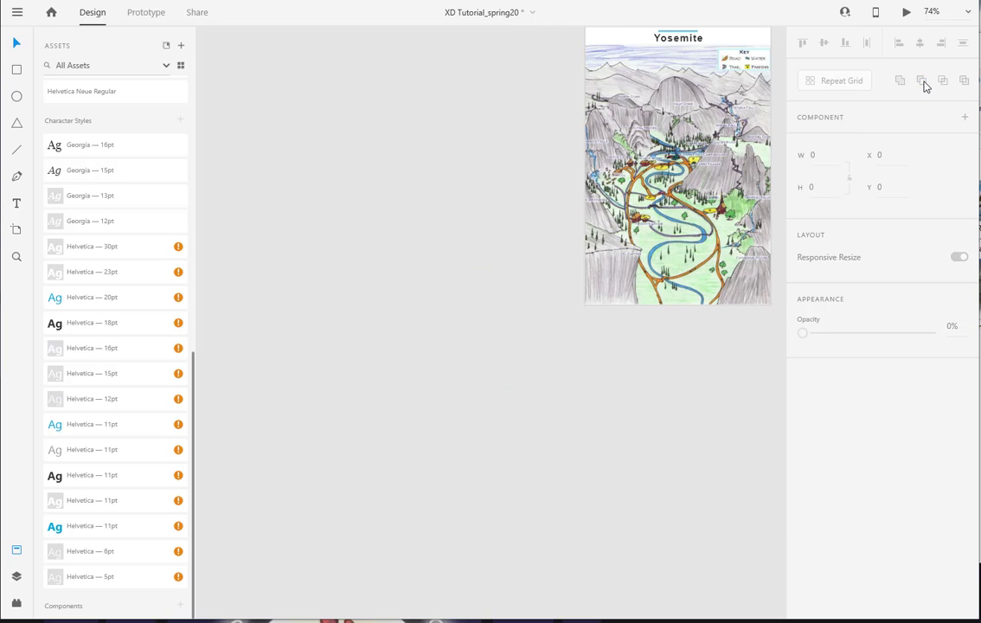
key("ctrl+z")
key("ctrl+z")
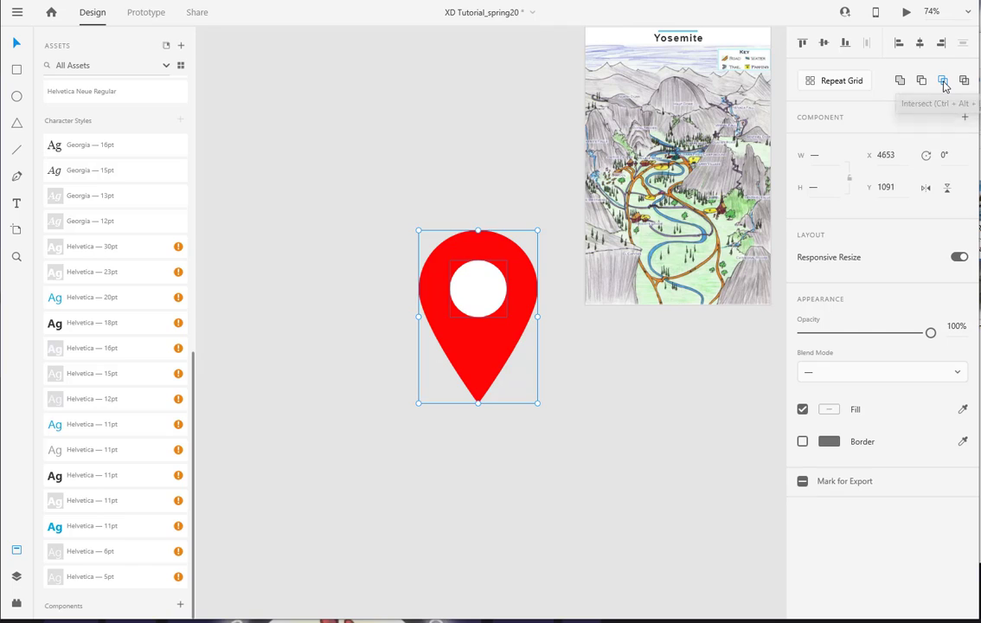
left_click(943, 82)
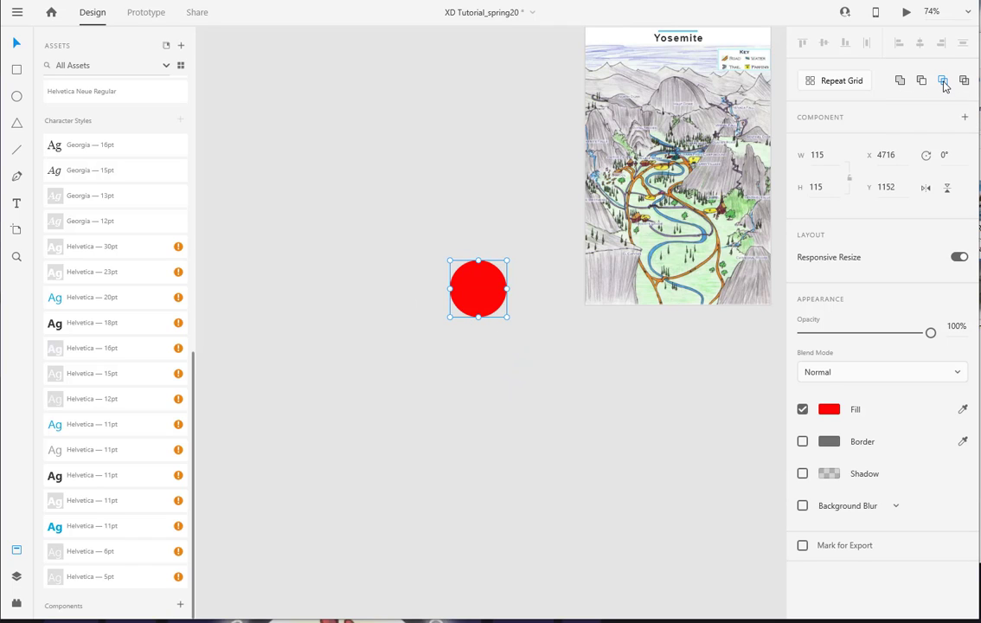
key("ctrl+z")
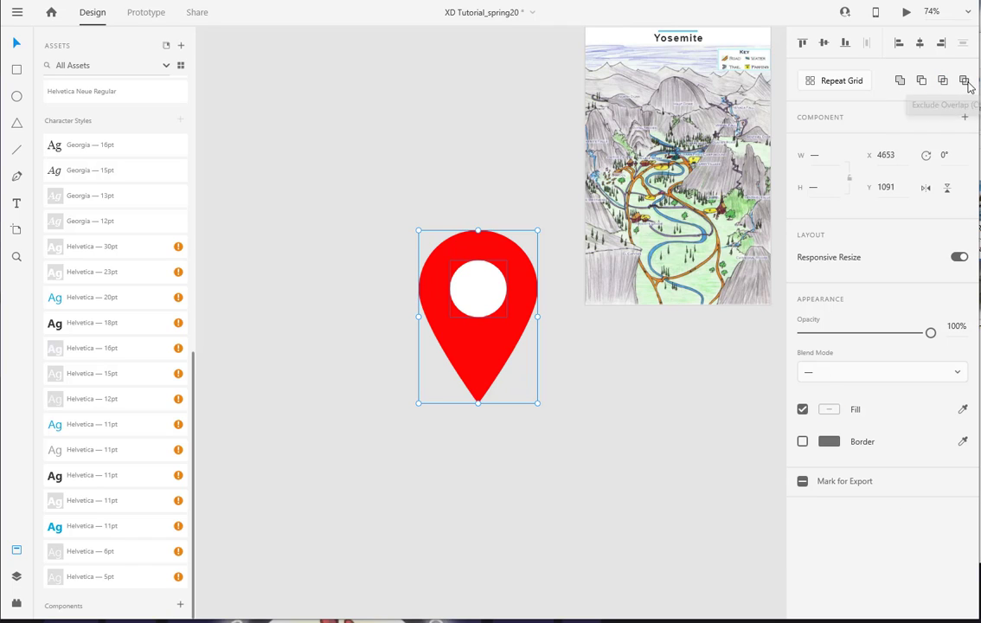
Step: Cut the circular hole through the pin's head by combining the pin and white circle with the Exclude Overlap operation
left_click(965, 83)
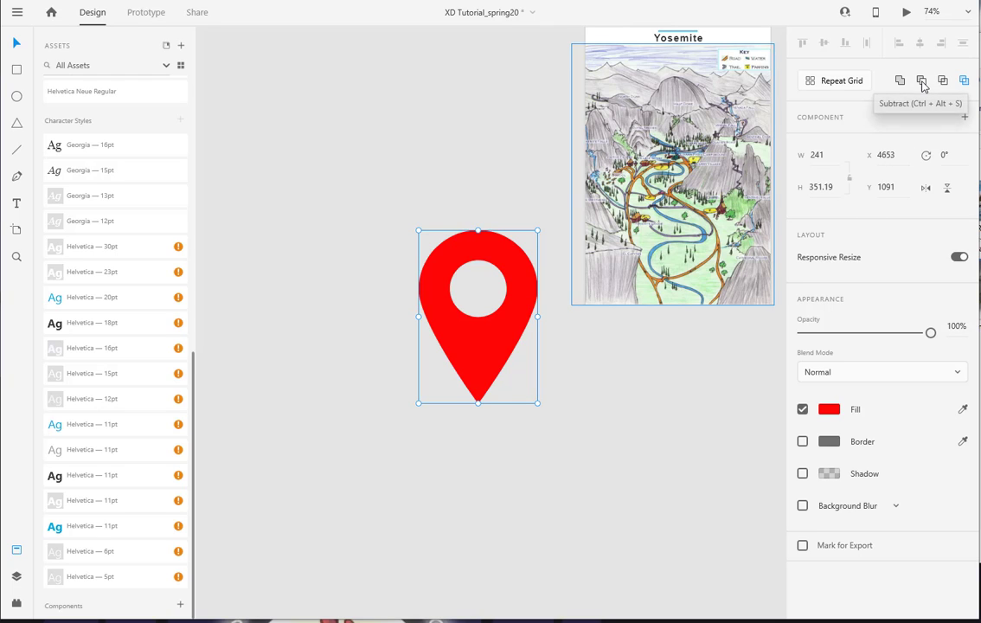
left_click(632, 465)
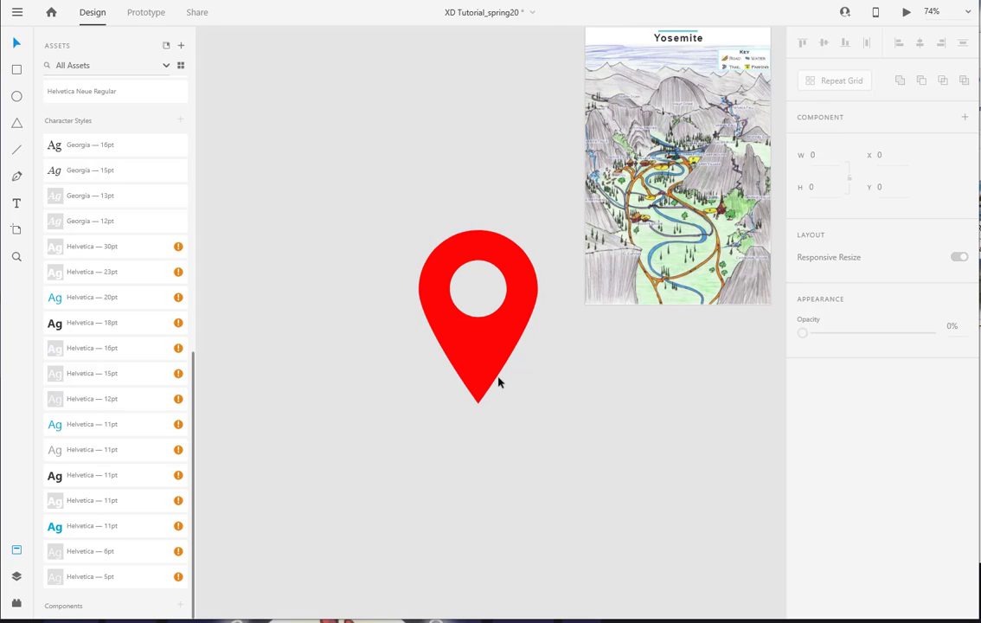
Step: Make the red pin a component and name it Location Marker in the document assets
left_click(435, 336)
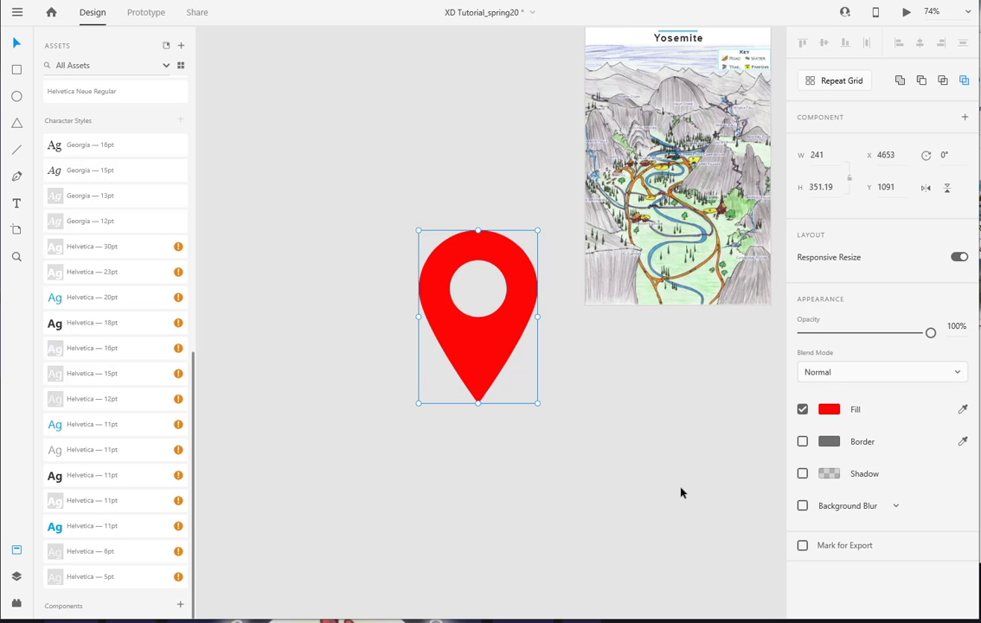
left_click_drag(680, 492, 510, 530)
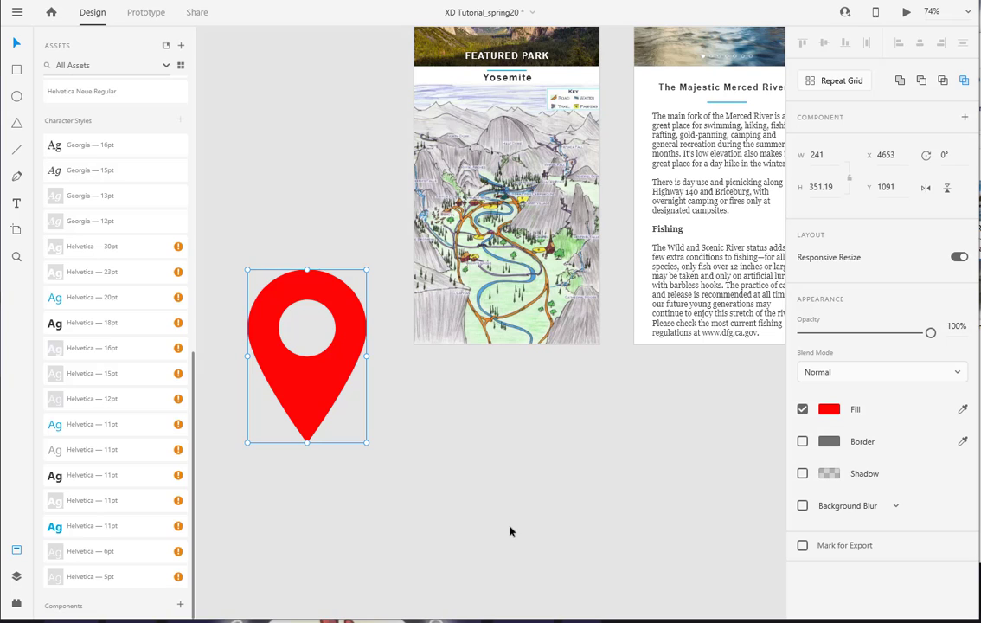
right_click(331, 405)
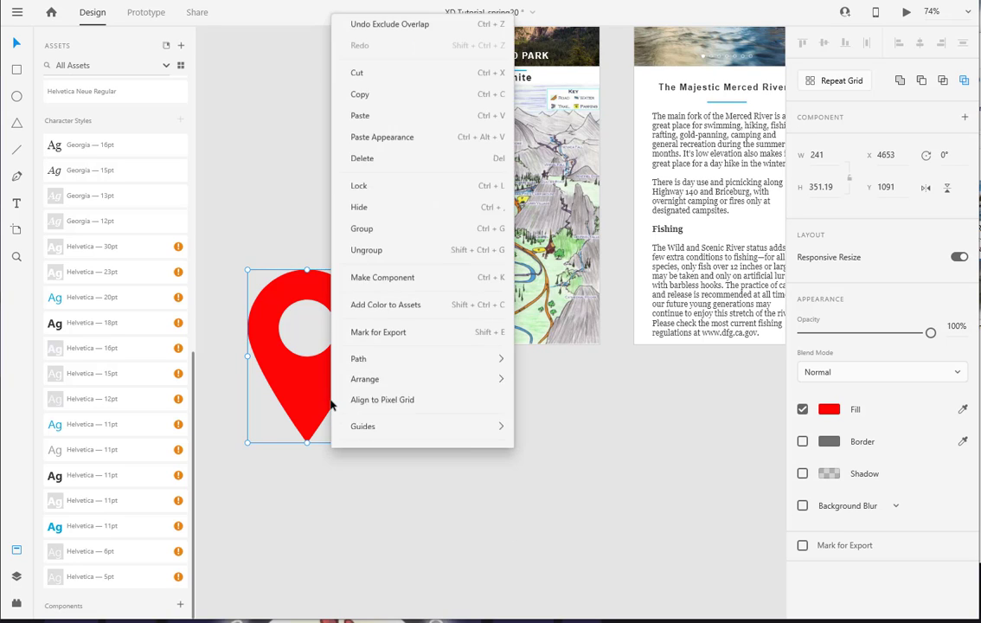
left_click(369, 240)
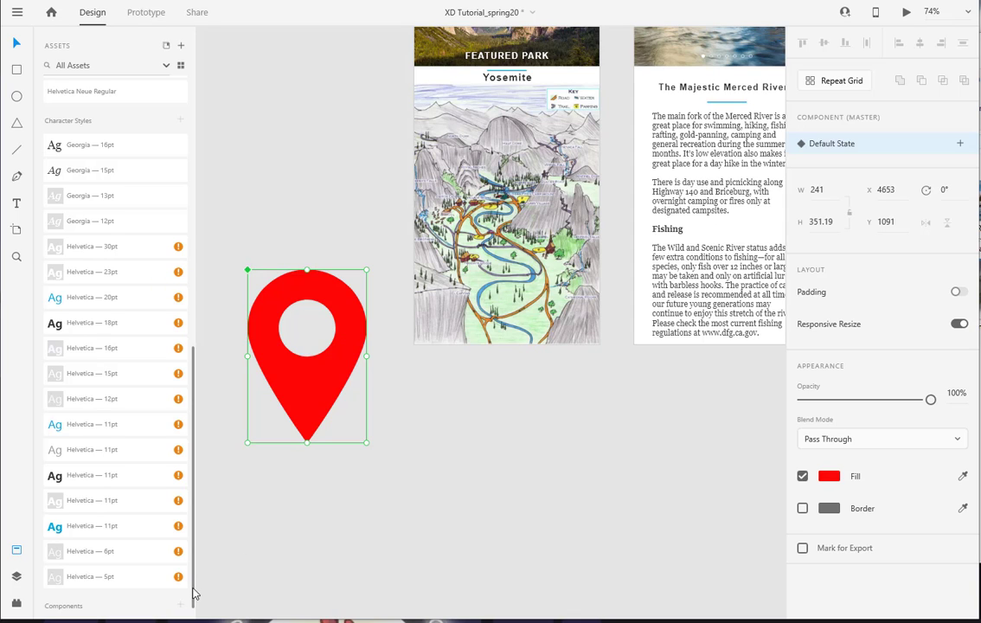
scroll(193, 594, "down", 1)
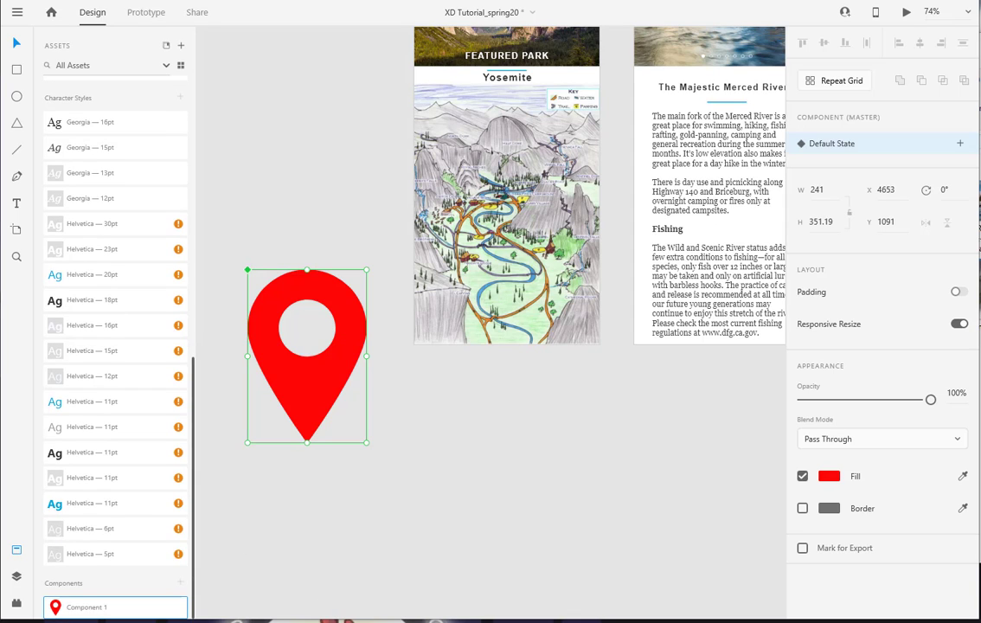
double_click(96, 610)
type("Lo")
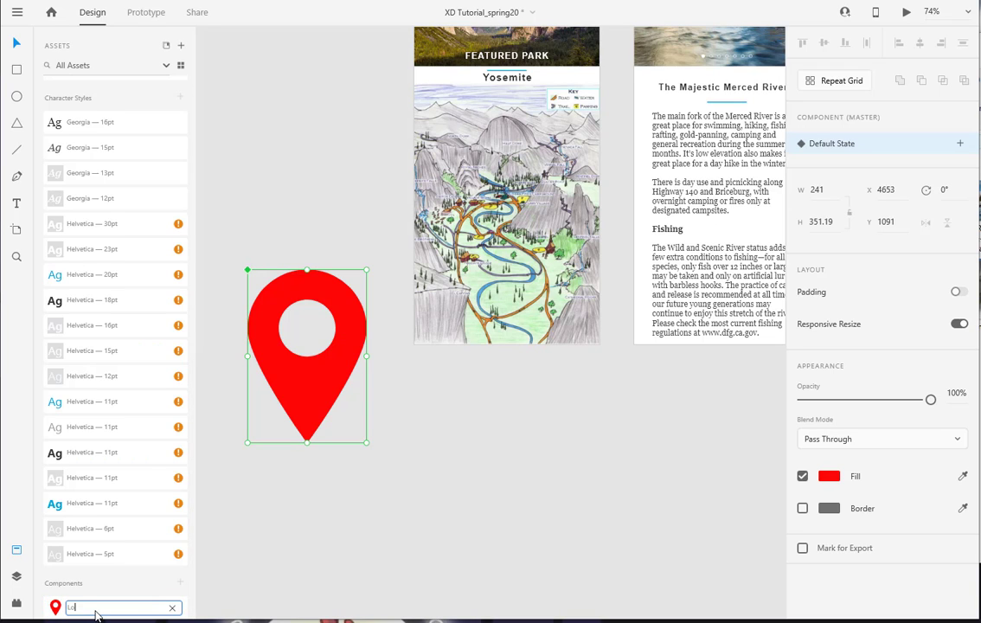
type("cation Marker")
left_click(388, 607)
Step: Move the master pin straight down to Y 1264 and place a Location Marker instance beside it at X 5114, Y 1318
left_click(299, 428)
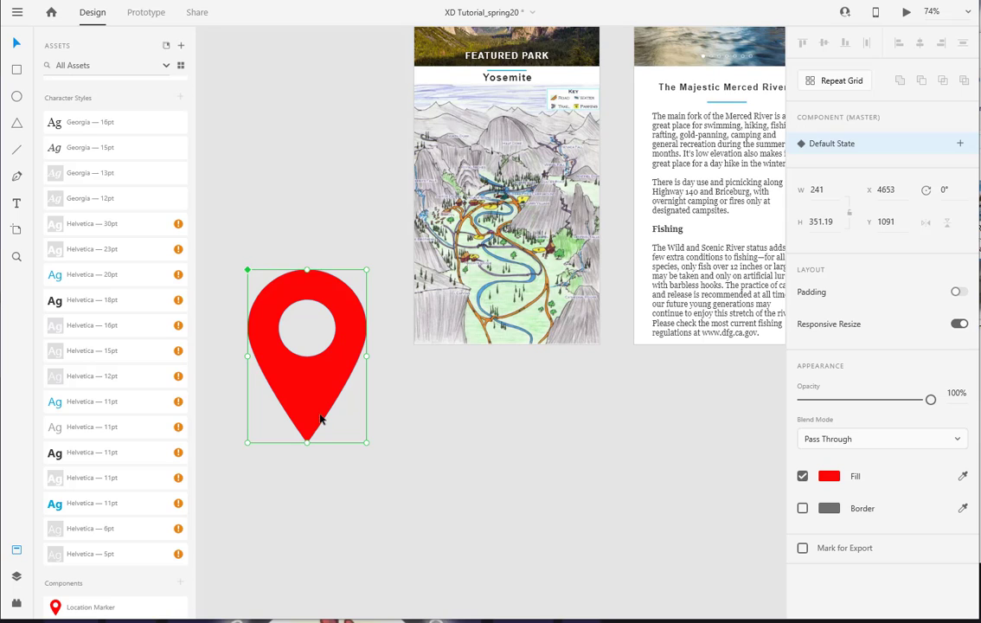
left_click_drag(320, 420, 320, 505)
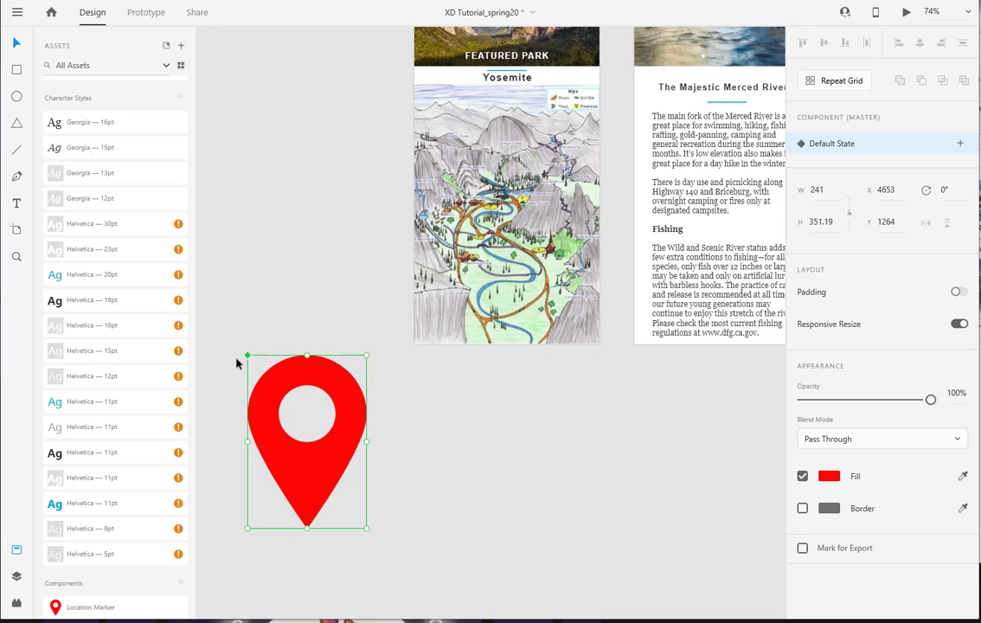
left_click(214, 574)
mouse_move(119, 616)
left_mouse_down()
mouse_move(104, 610)
mouse_move(305, 591)
mouse_move(435, 537)
mouse_move(529, 480)
left_mouse_up()
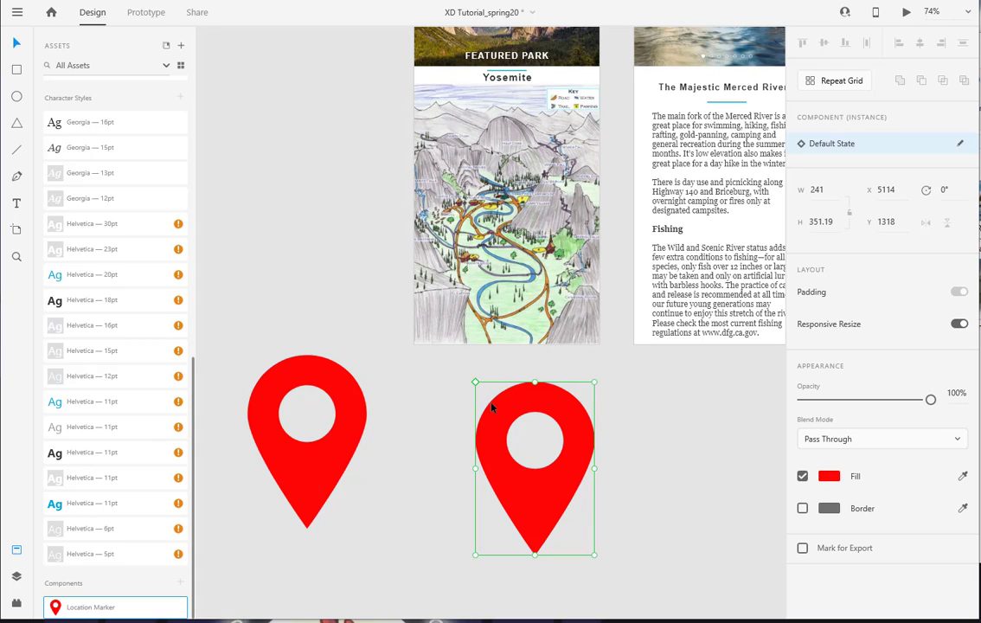
key("Escape")
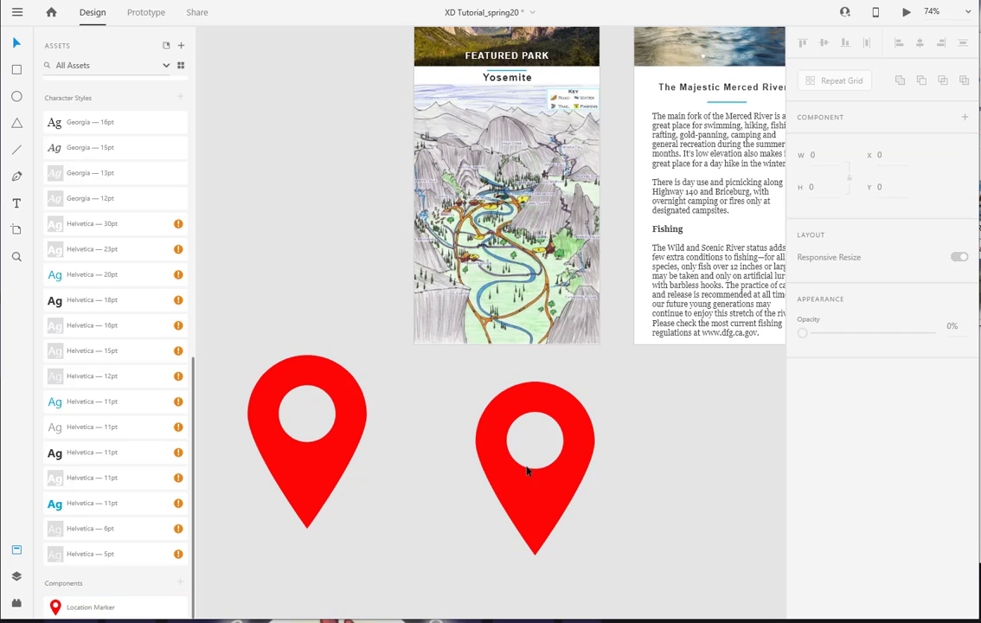
Step: Shift the hole inside the new Location Marker instance slightly up and to the left within the pin's head
left_click(529, 467)
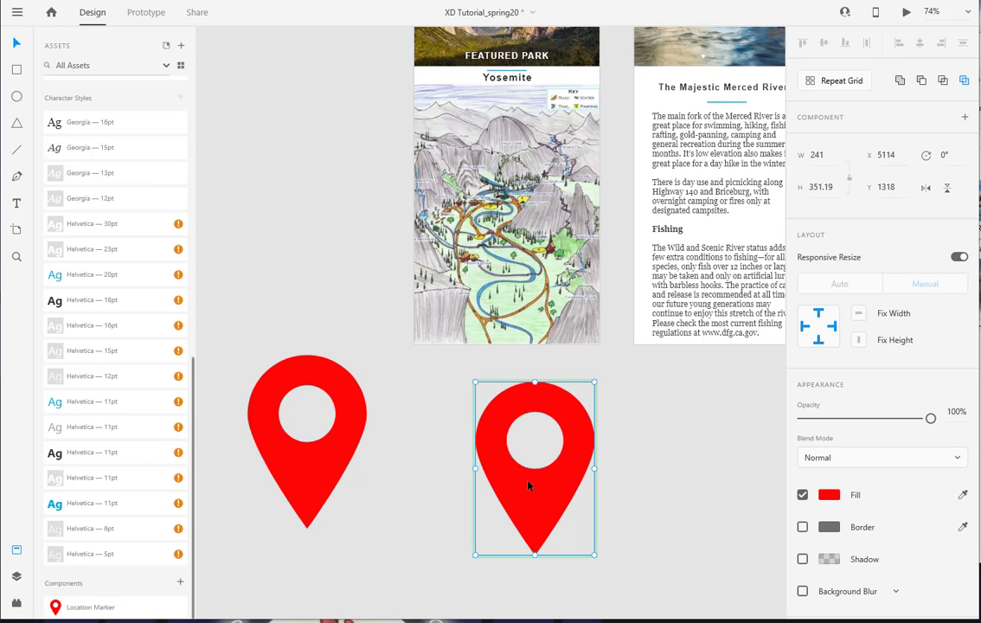
key("ctrl+g")
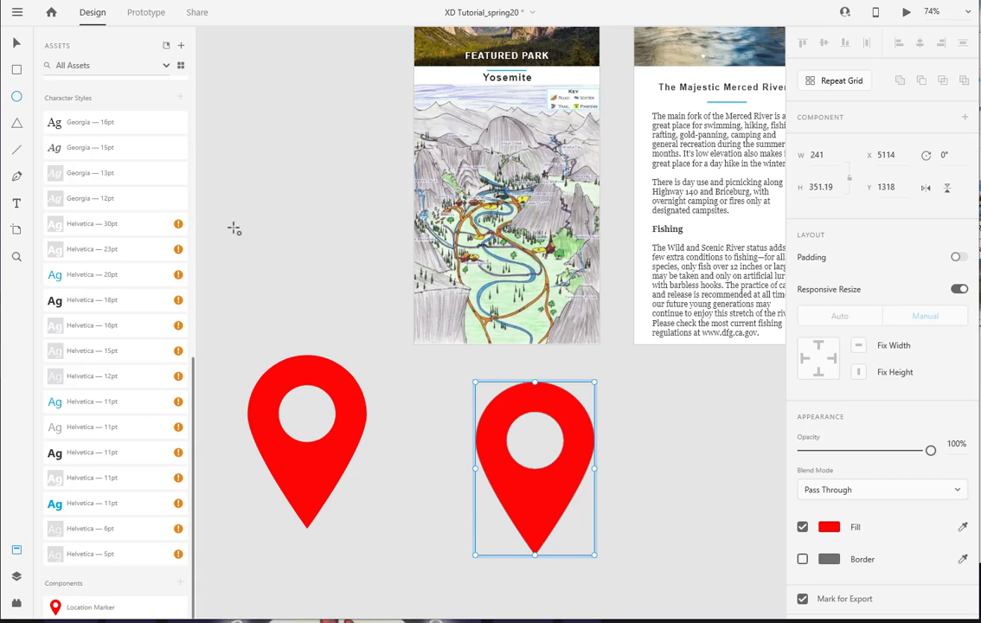
key("v")
double_click(508, 452)
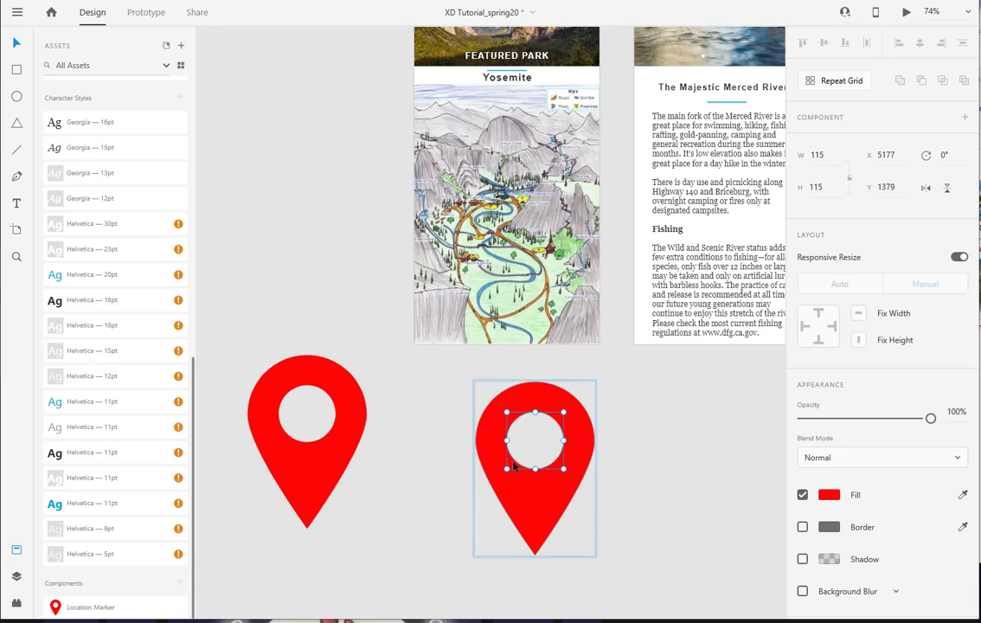
mouse_move(511, 453)
left_mouse_down()
mouse_move(529, 489)
mouse_move(504, 490)
mouse_move(506, 461)
left_mouse_up()
left_click(618, 506)
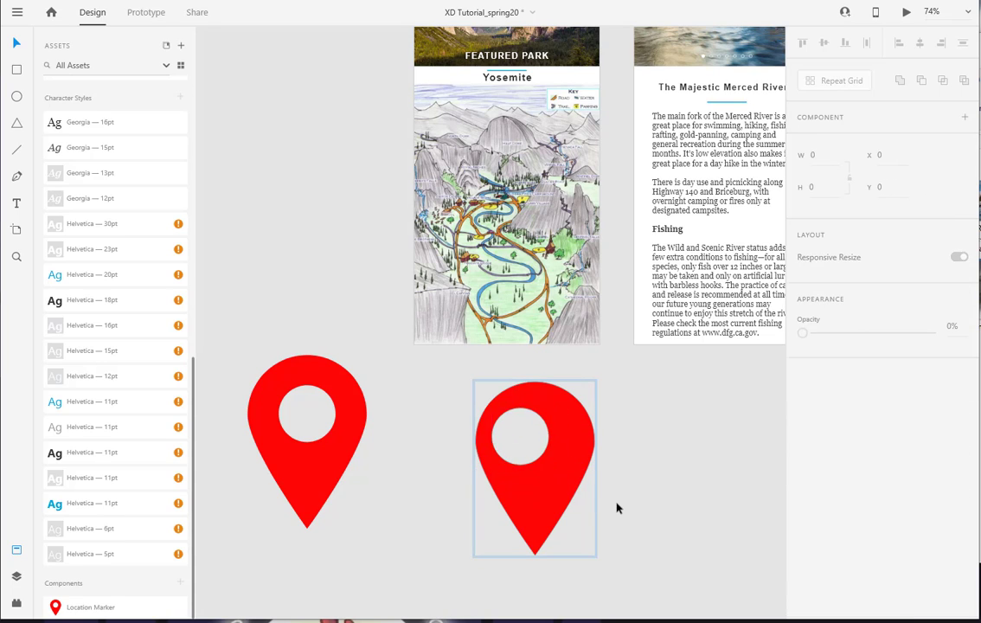
Step: Reset the modified Location Marker instance to its master state
left_click(558, 510)
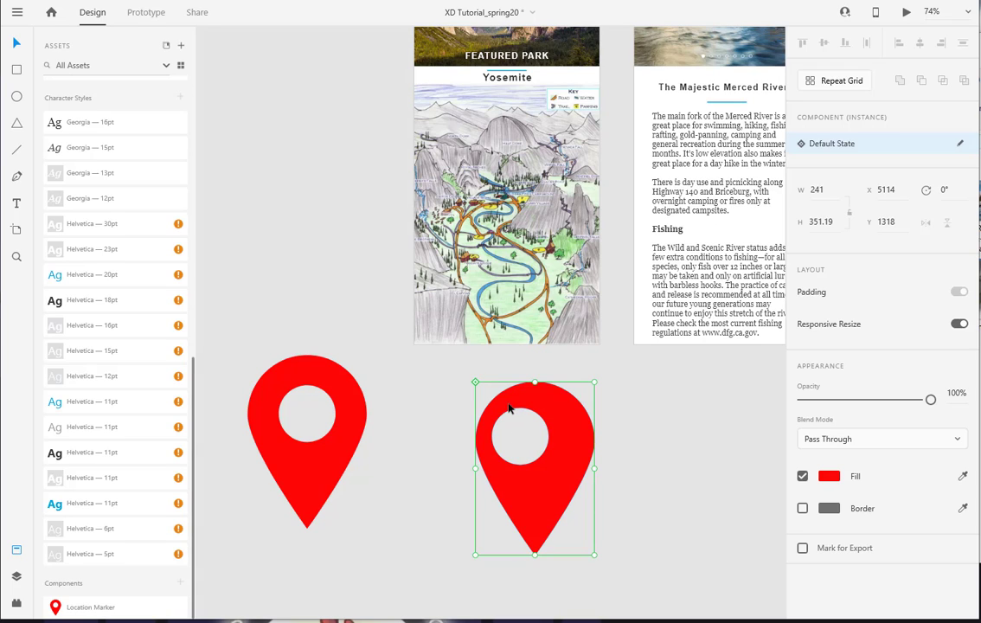
scroll(508, 408, "up", 6)
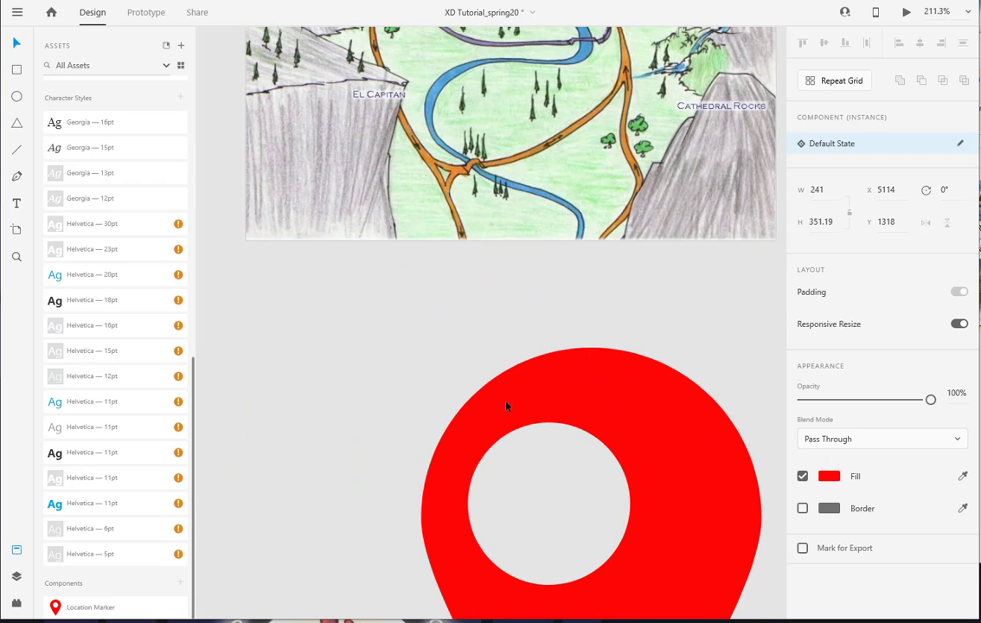
scroll(507, 406, "up", 2)
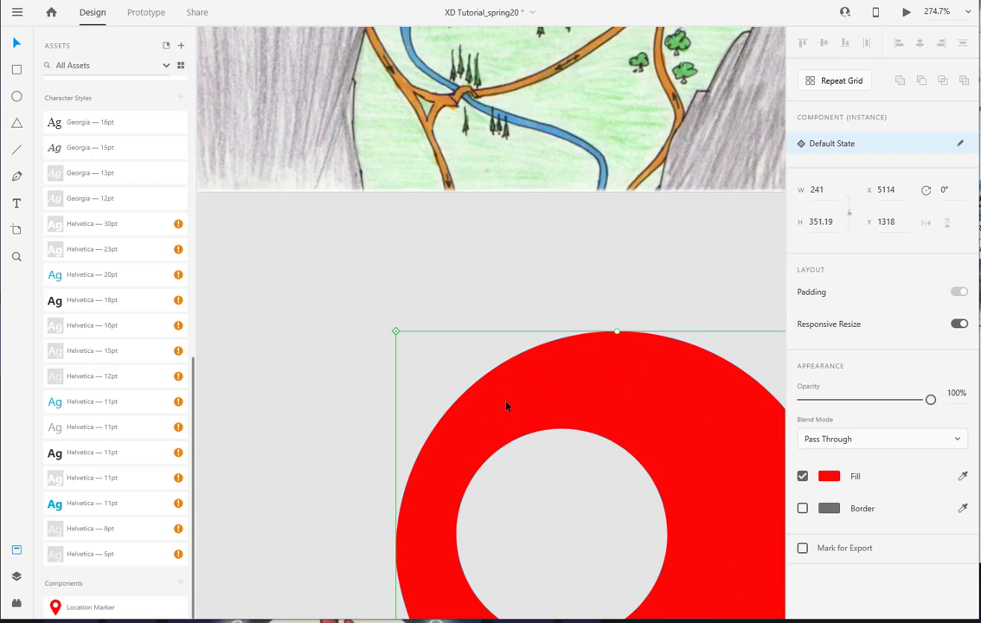
scroll(507, 405, "up", 2)
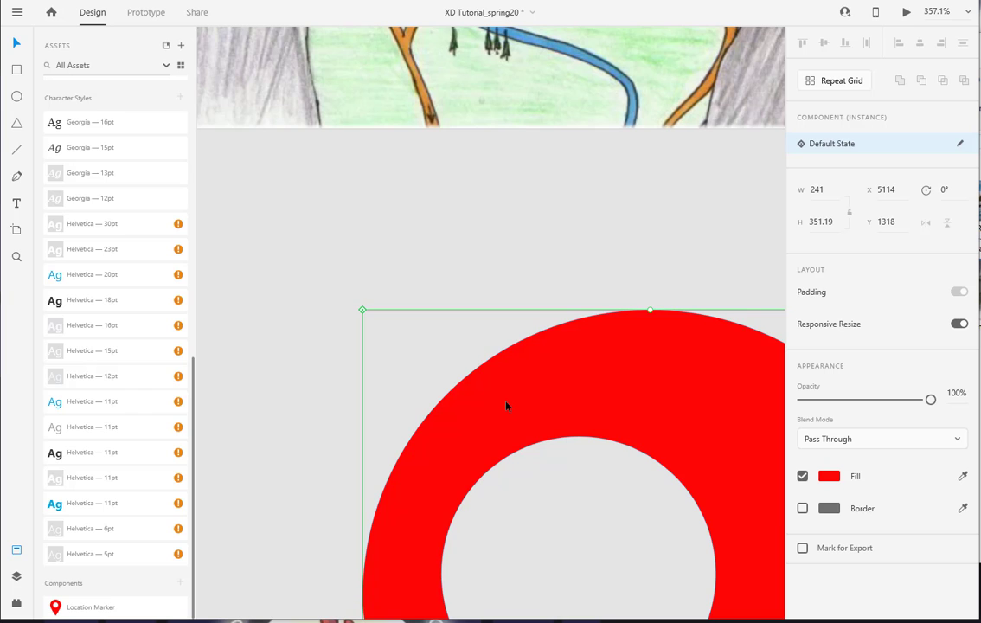
scroll(507, 406, "down", 6)
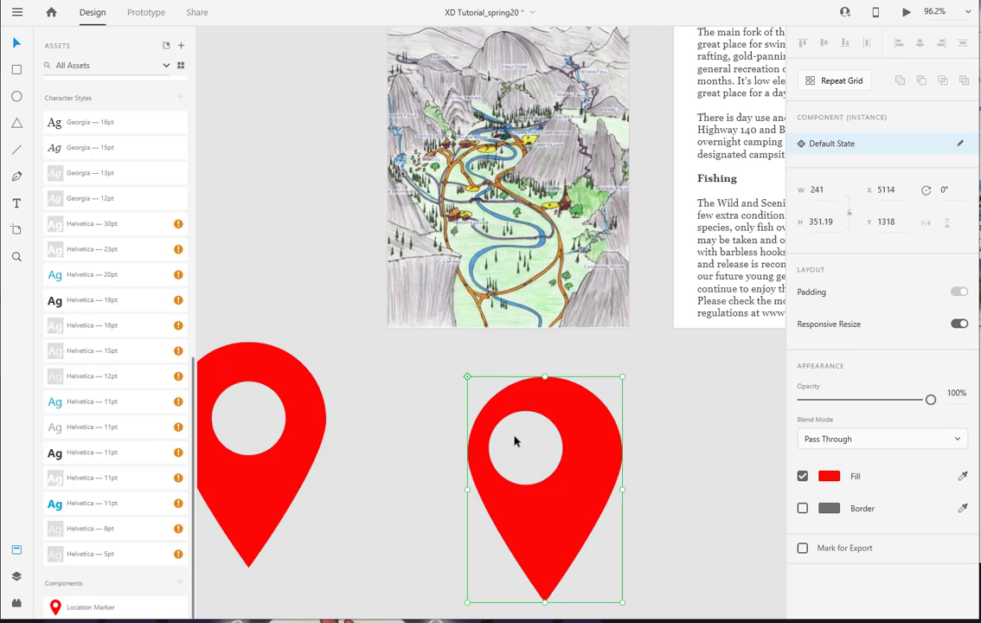
left_click(688, 472)
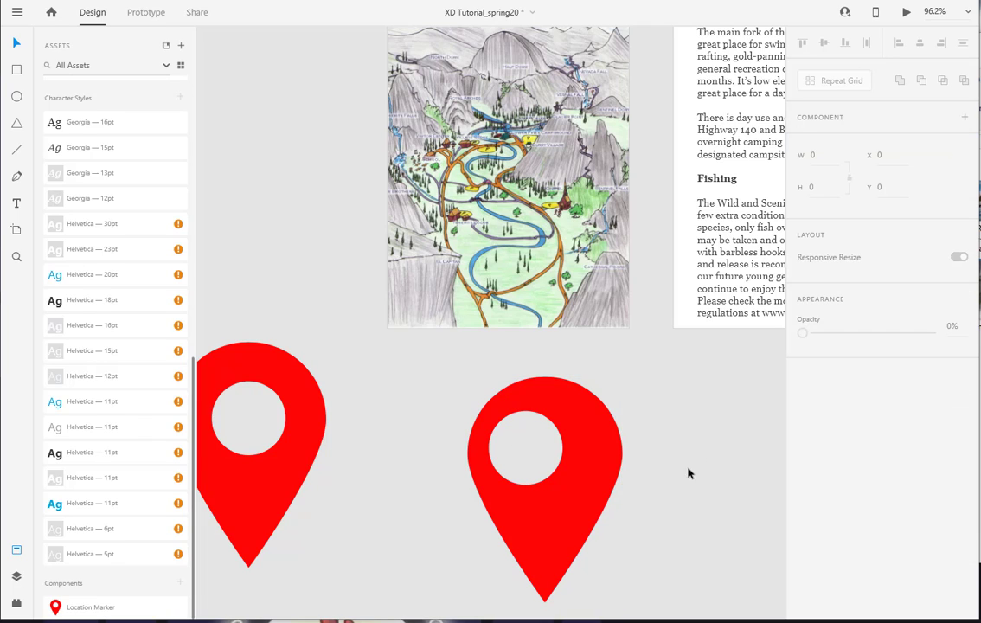
left_click(547, 482)
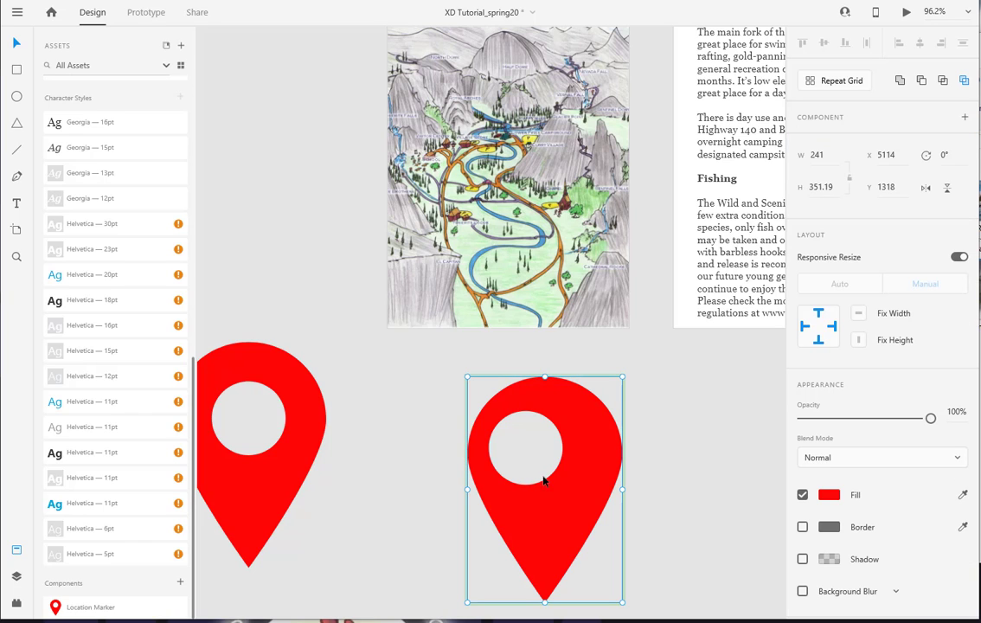
left_click(467, 377)
left_click(495, 409)
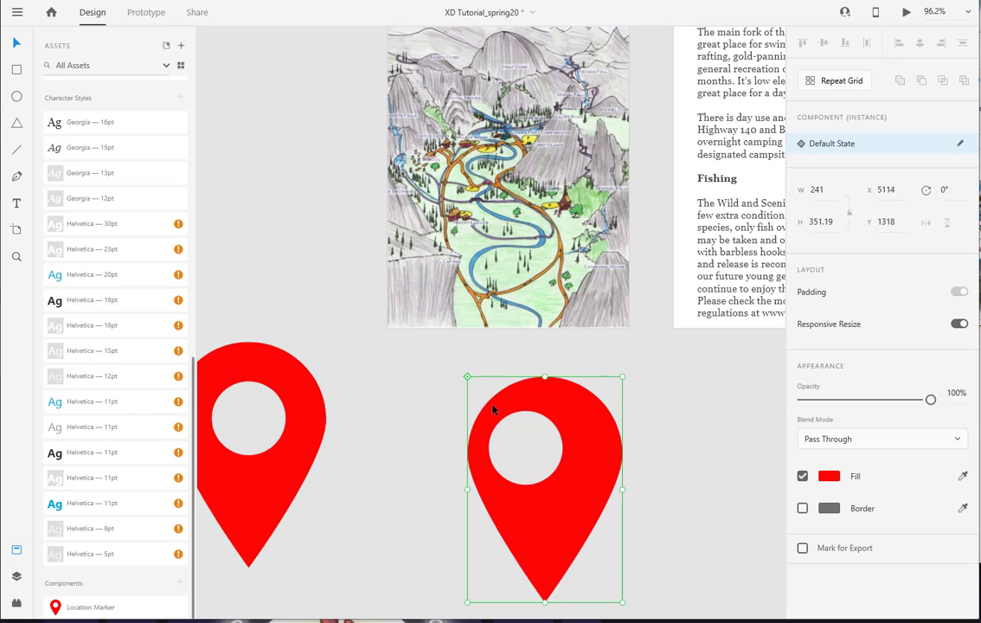
right_click(495, 413)
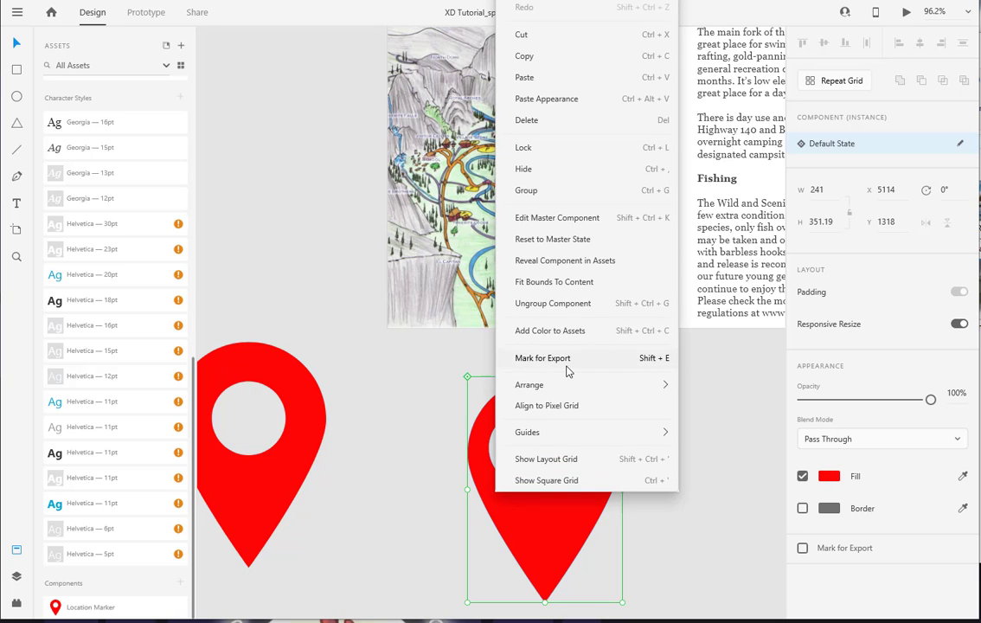
left_click(568, 237)
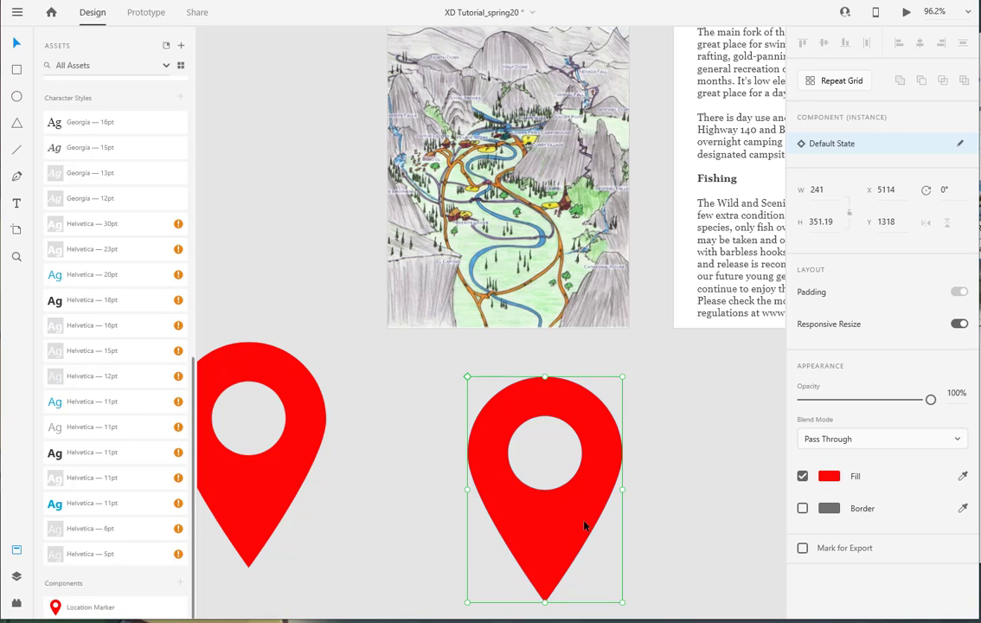
left_click(310, 508)
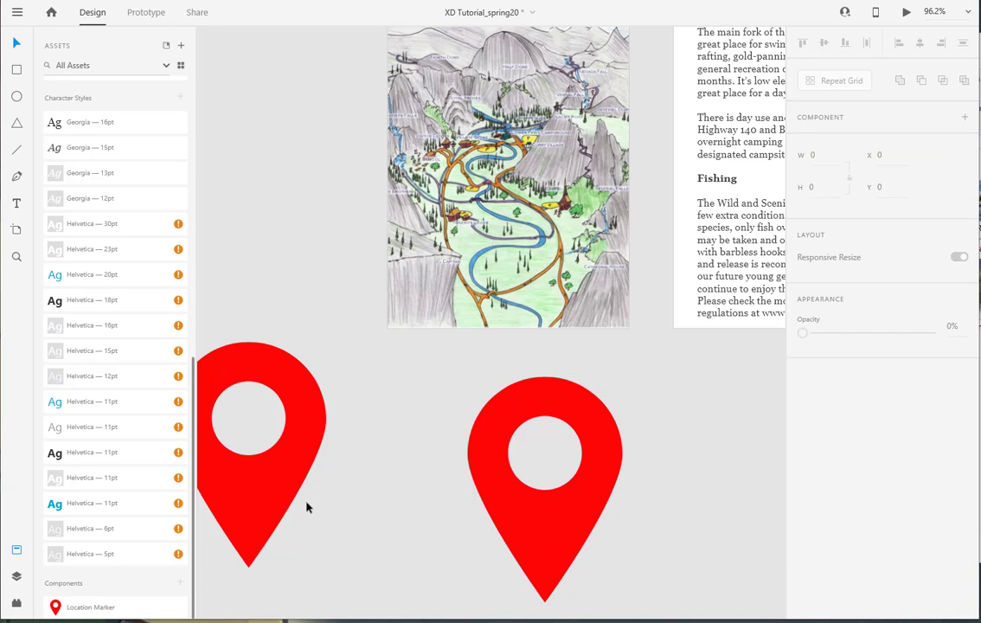
left_click(262, 450)
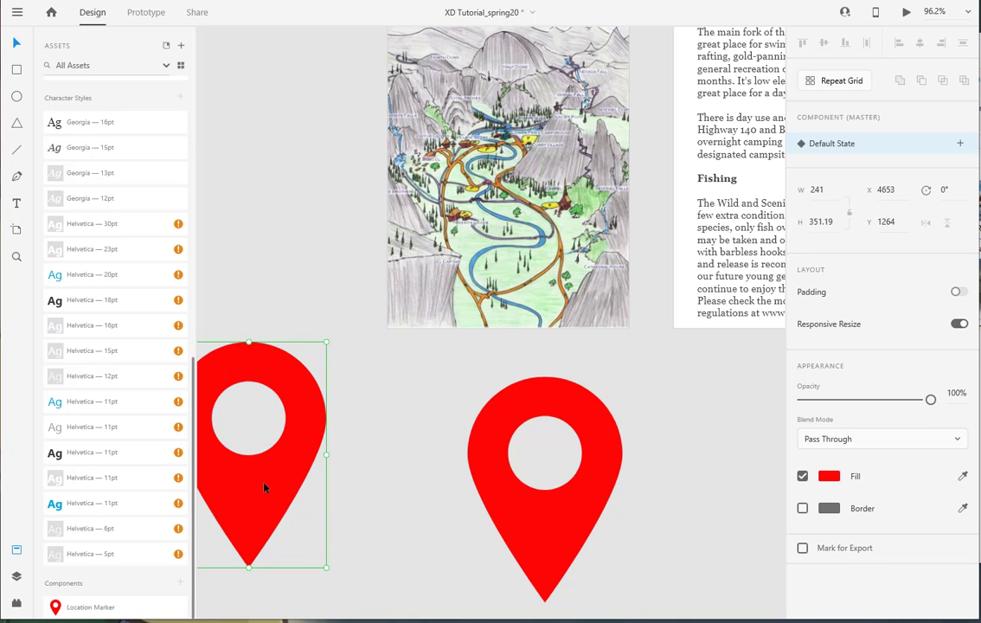
left_click_drag(398, 533, 499, 540)
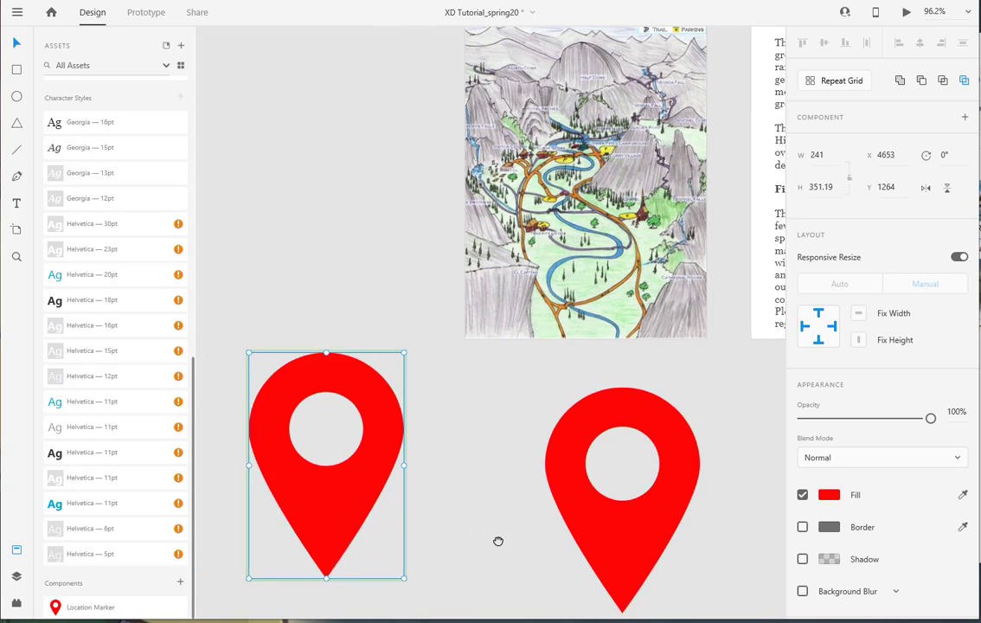
left_click(368, 455)
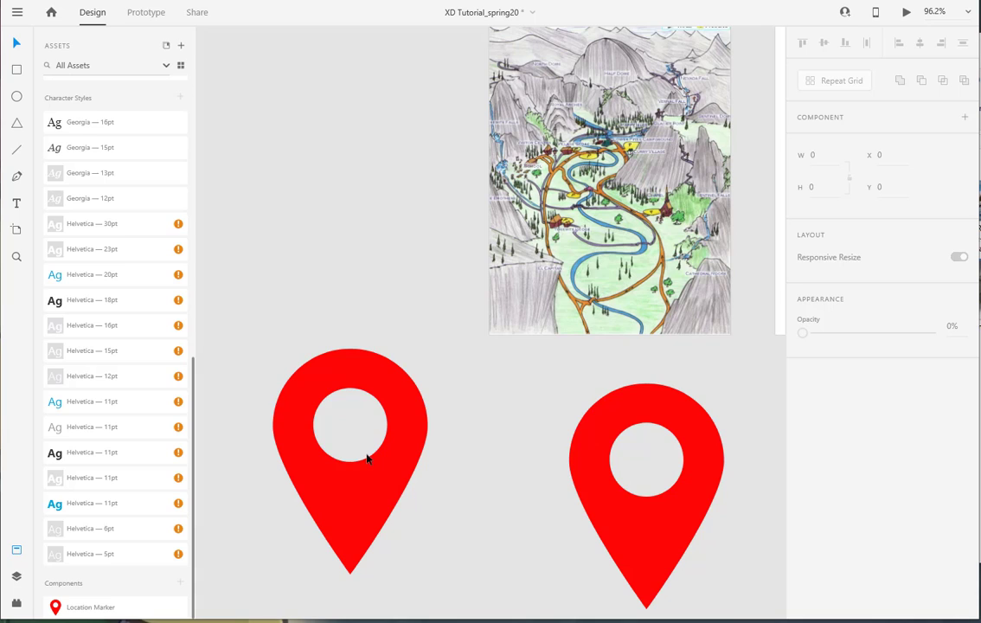
left_click(356, 395)
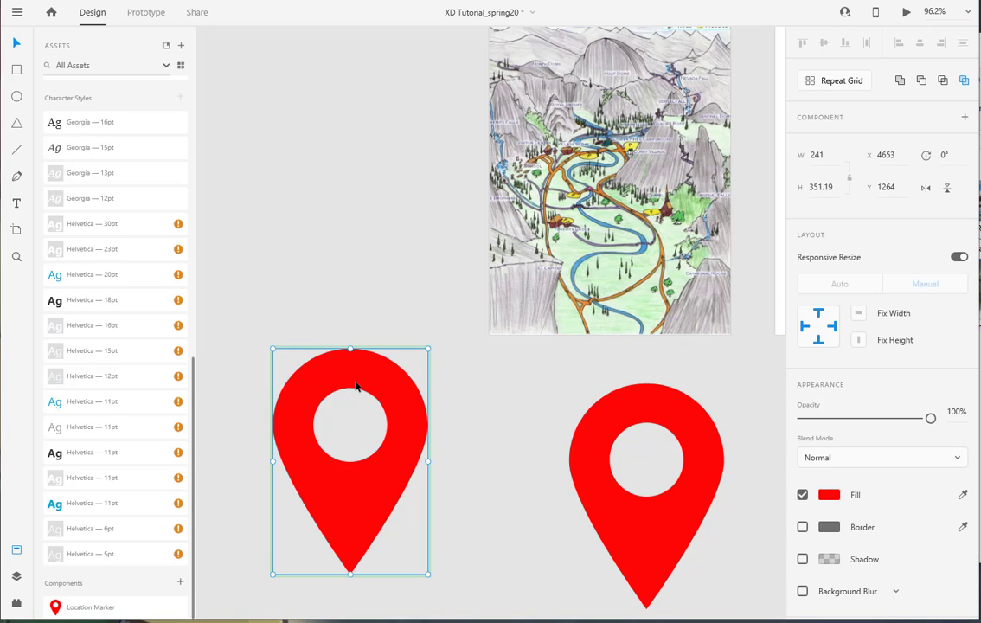
left_click(360, 427)
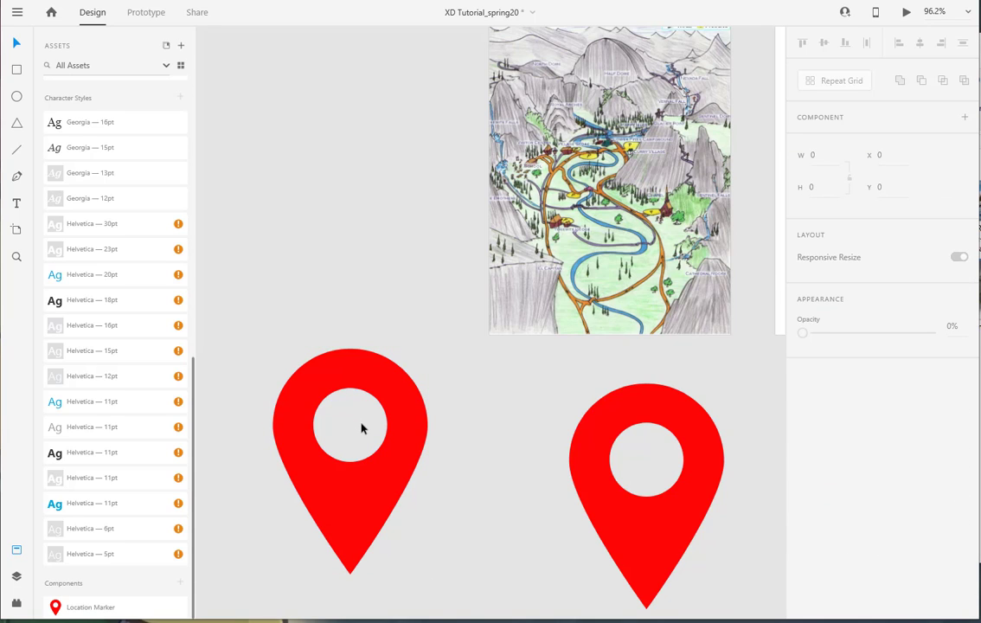
left_click(355, 389)
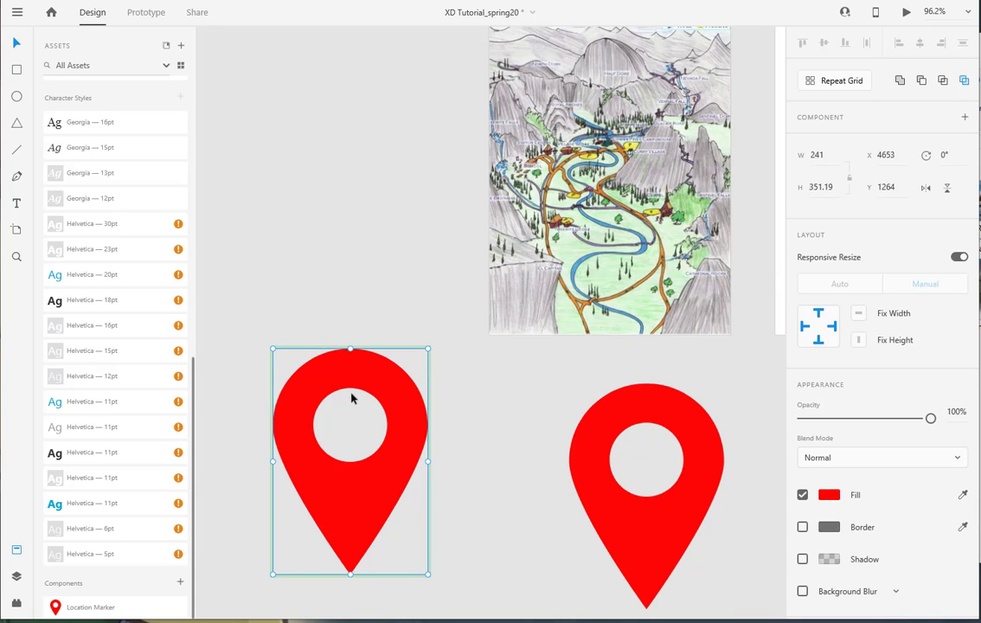
key("ctrl+k")
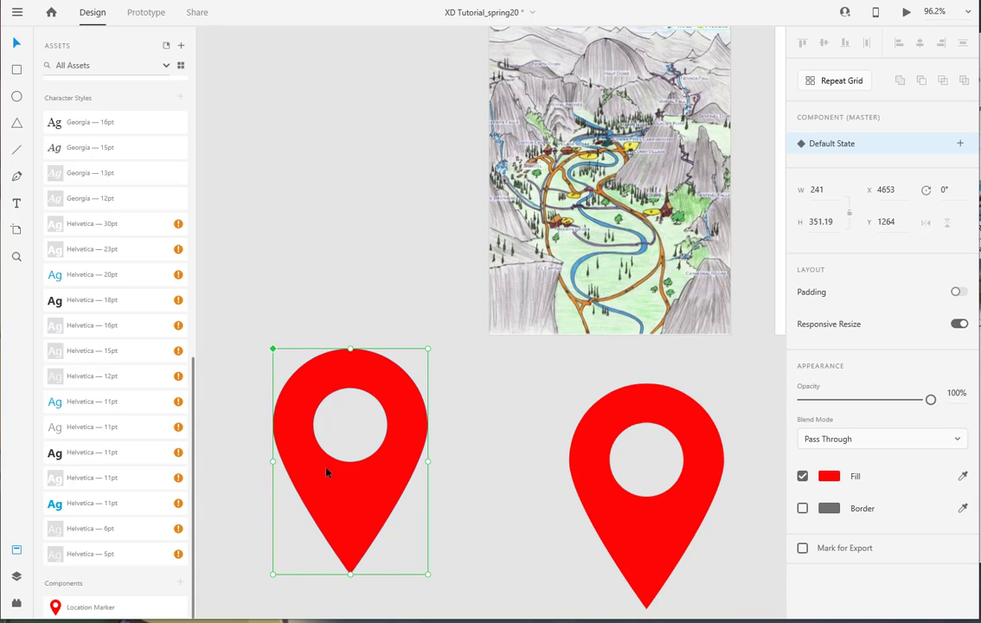
key("Escape")
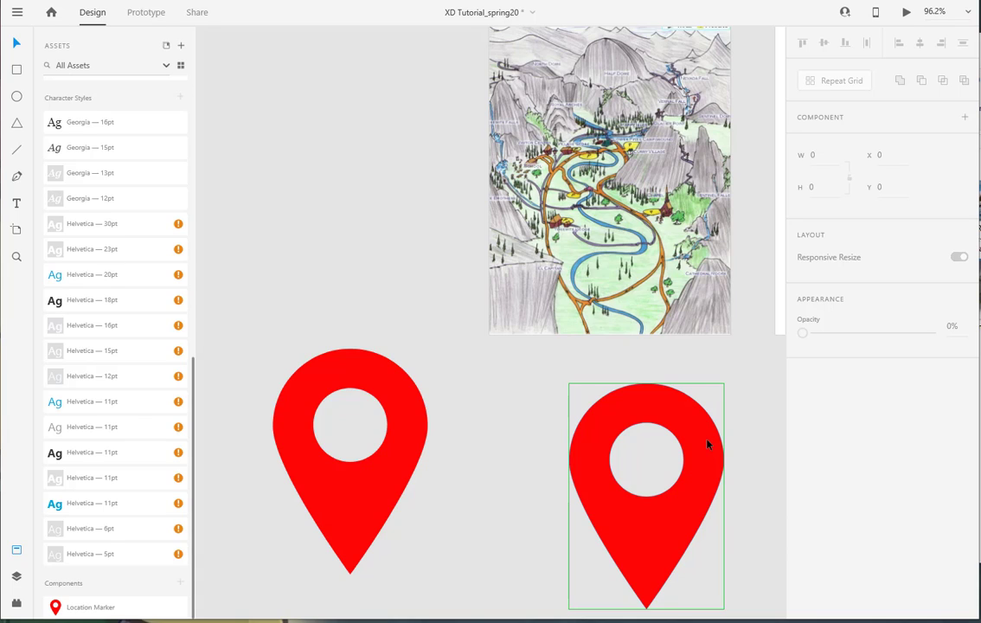
Step: Move the Location Marker instance closer to the master pin, at about X 5031, Y 1291, and delete the master from the canvas
left_click_drag(707, 444, 653, 423)
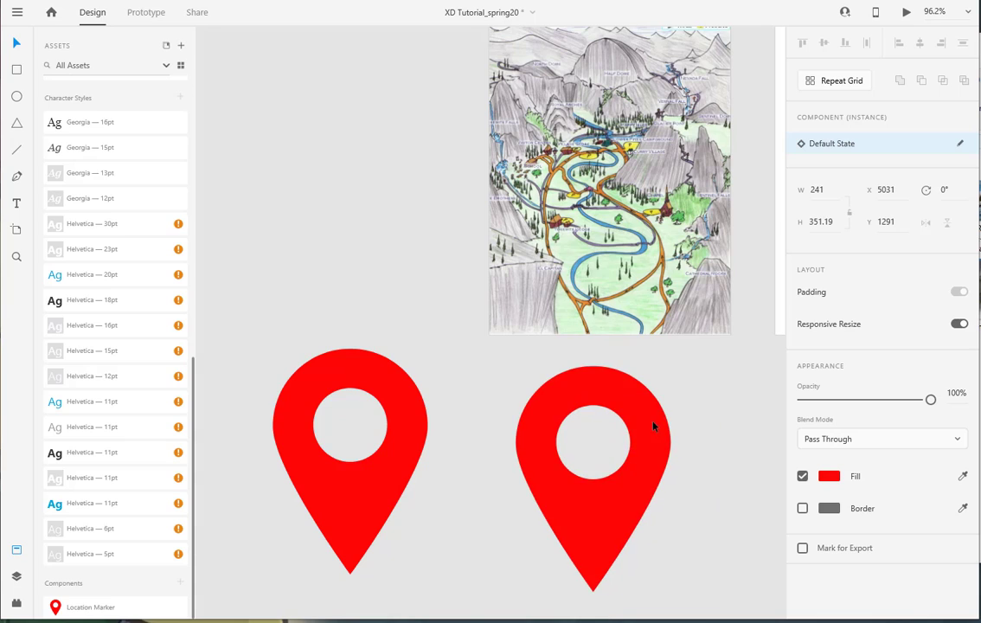
left_click(415, 466)
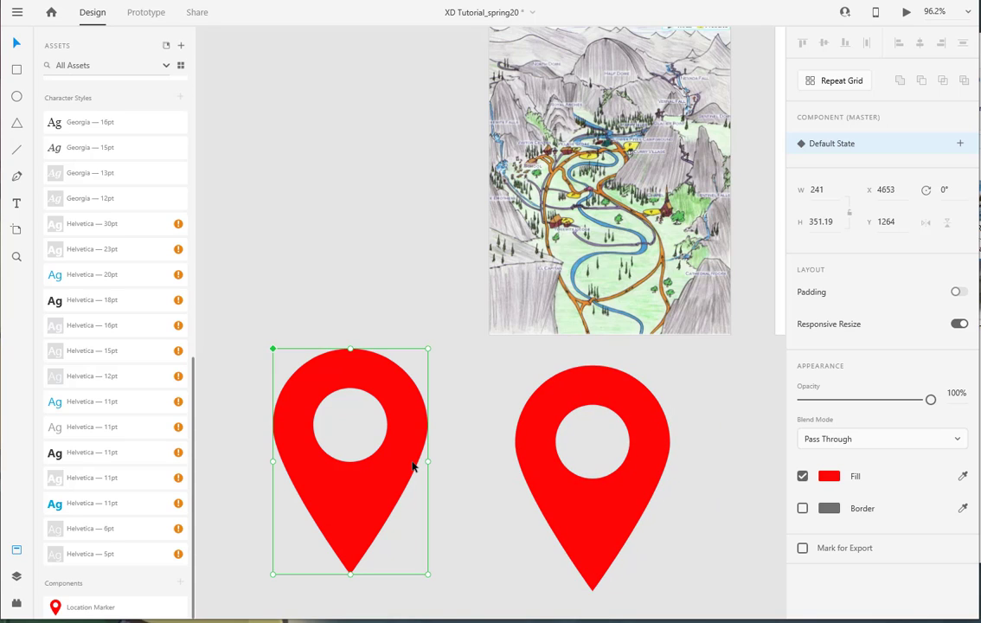
key("Delete")
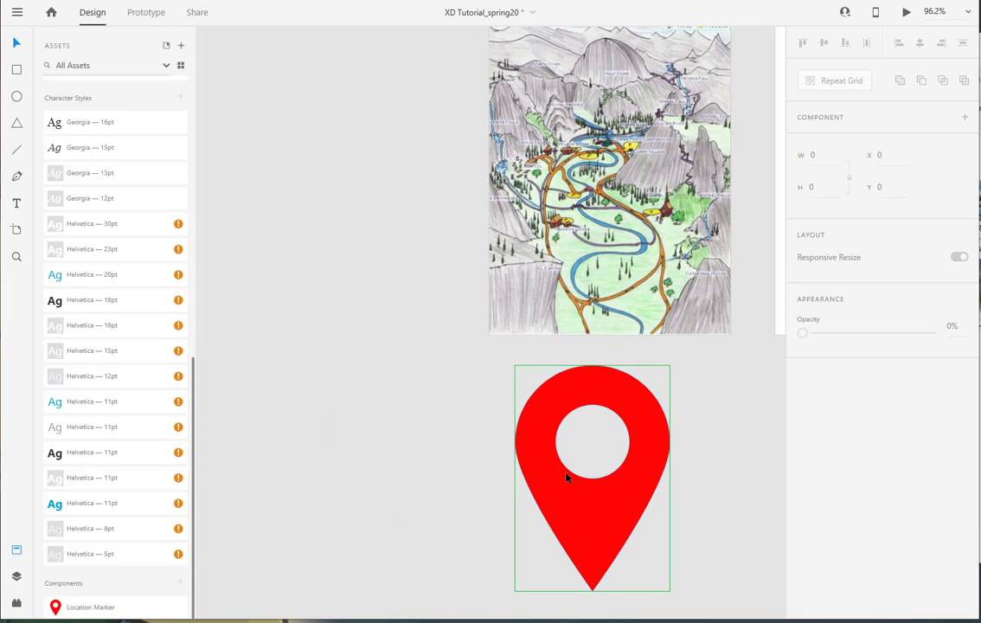
Step: Move the remaining Location Marker instance to about X 4614, Y 1157 and shrink it to about 31 × 46.19
mouse_move(564, 480)
left_mouse_down()
mouse_move(325, 461)
mouse_move(298, 397)
mouse_move(324, 481)
left_mouse_up()
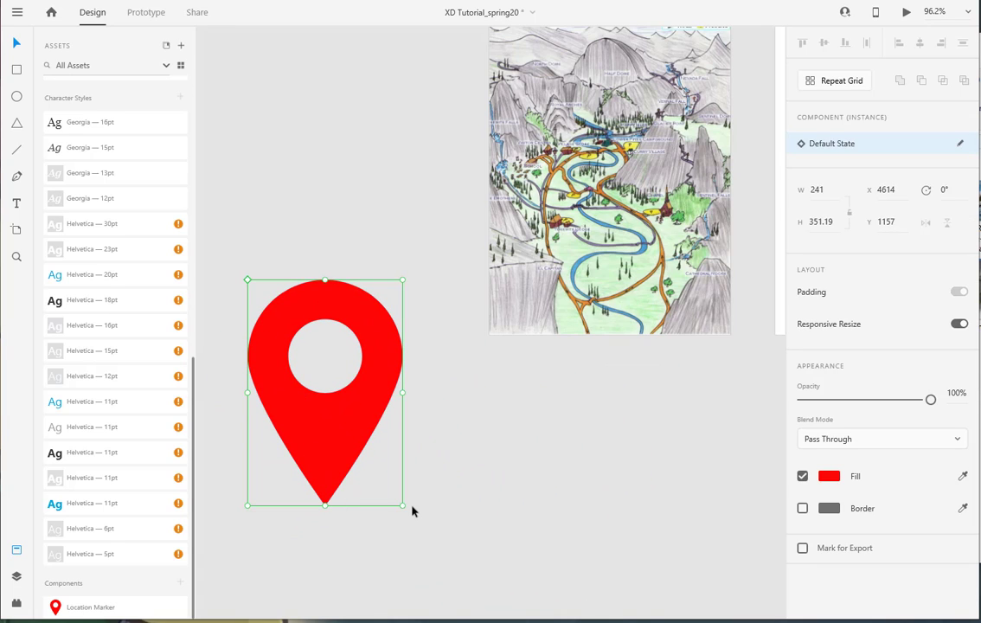
mouse_move(402, 506)
left_mouse_down()
mouse_move(305, 420)
mouse_move(269, 359)
left_mouse_up()
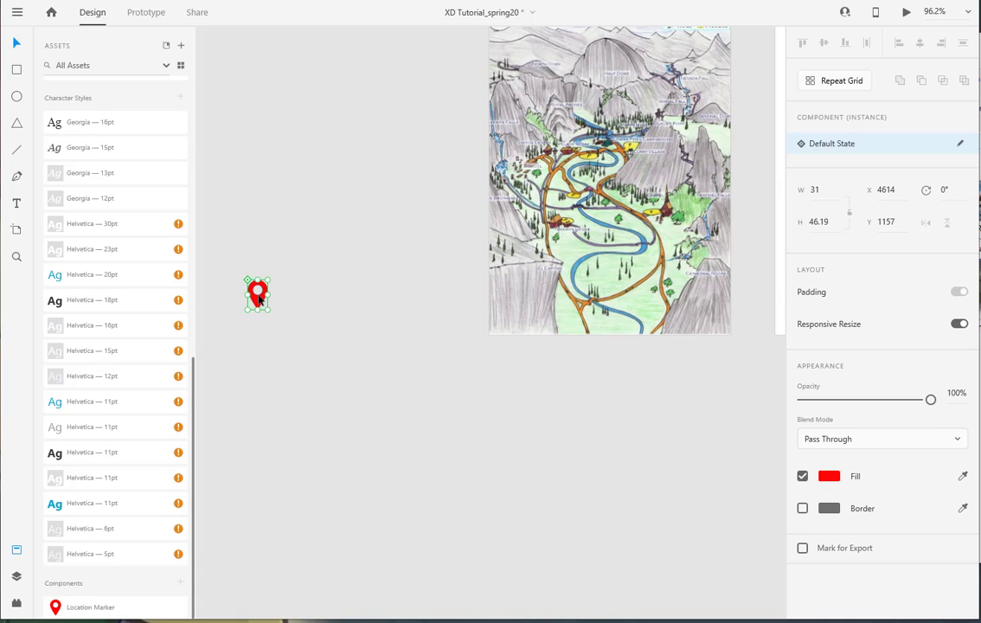
left_click(274, 342)
Step: Place the small Location Marker beside the river on the Featured Park map, at about X 150, Y 641
left_click(256, 299)
left_click(368, 376)
left_click(261, 298)
mouse_move(259, 296)
left_mouse_down()
mouse_move(694, 300)
mouse_move(652, 245)
mouse_move(655, 267)
mouse_move(695, 309)
left_mouse_up()
left_click(694, 301)
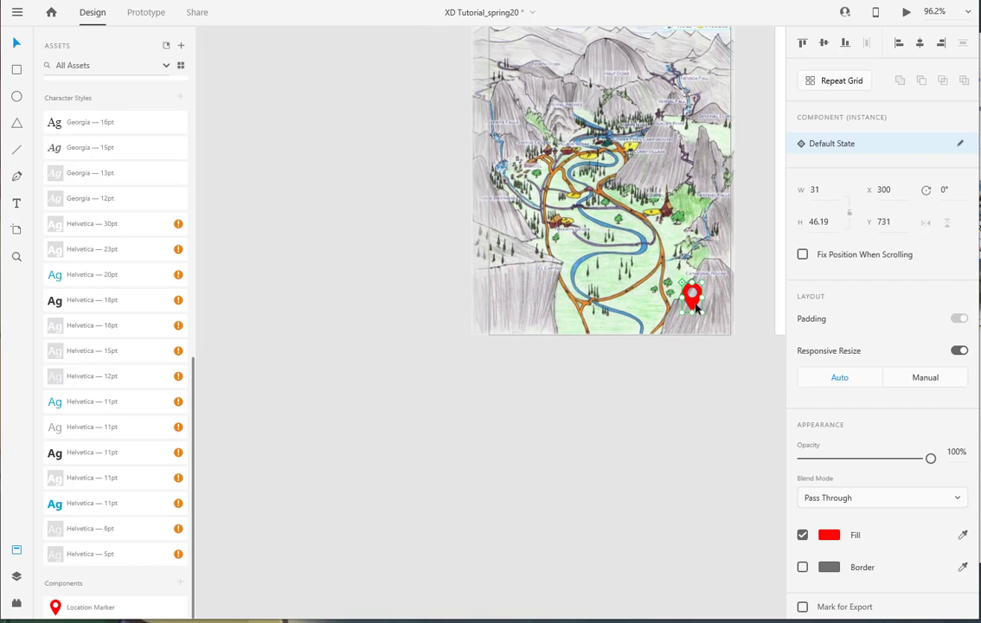
left_click(692, 300)
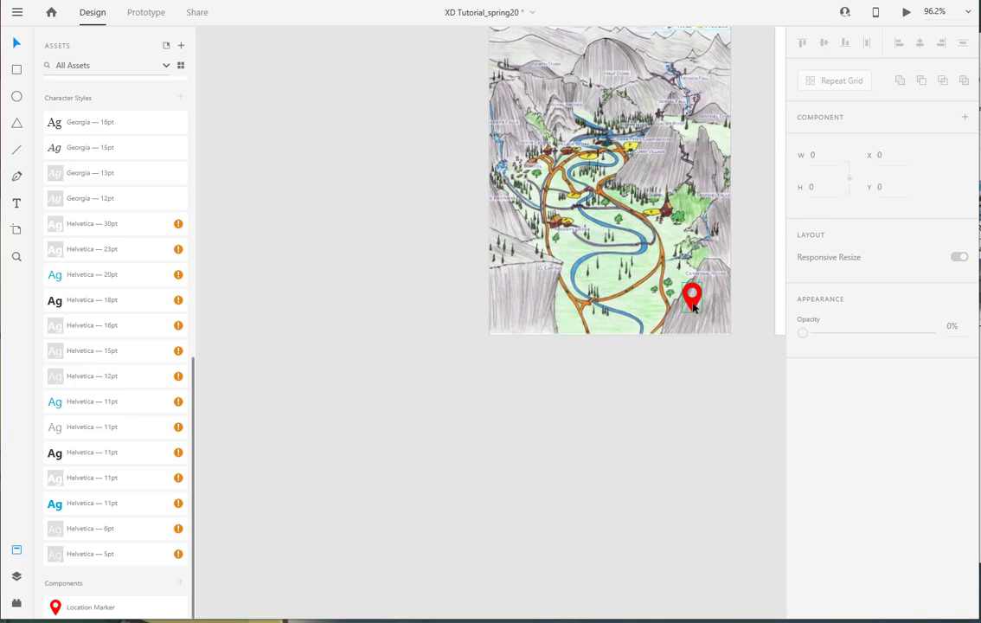
left_click(693, 302)
mouse_move(692, 305)
left_mouse_down()
mouse_move(621, 275)
mouse_move(597, 253)
mouse_move(617, 244)
mouse_move(594, 241)
mouse_move(596, 250)
left_mouse_up()
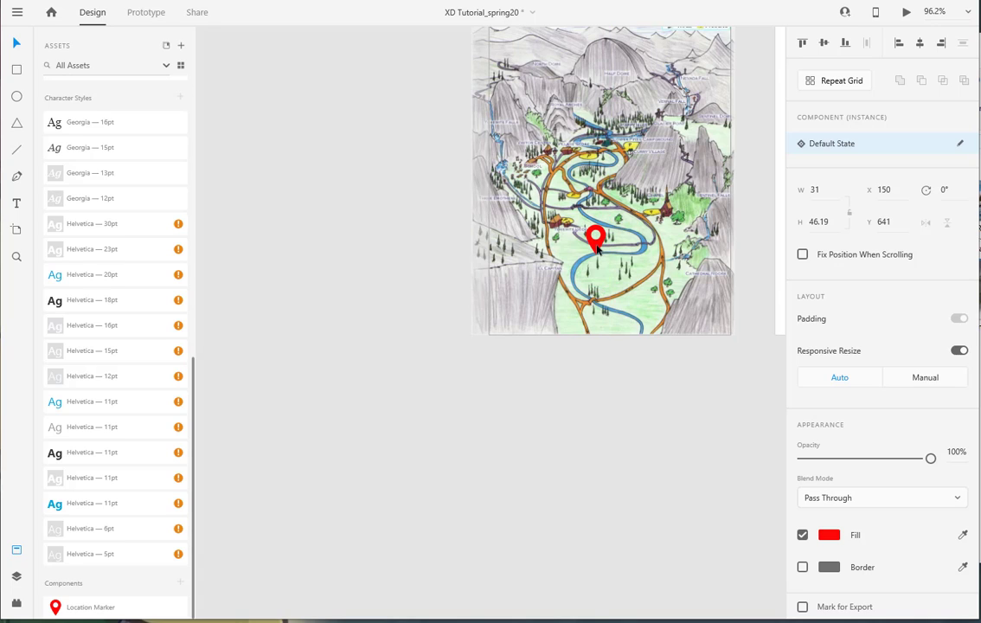
left_click(652, 472)
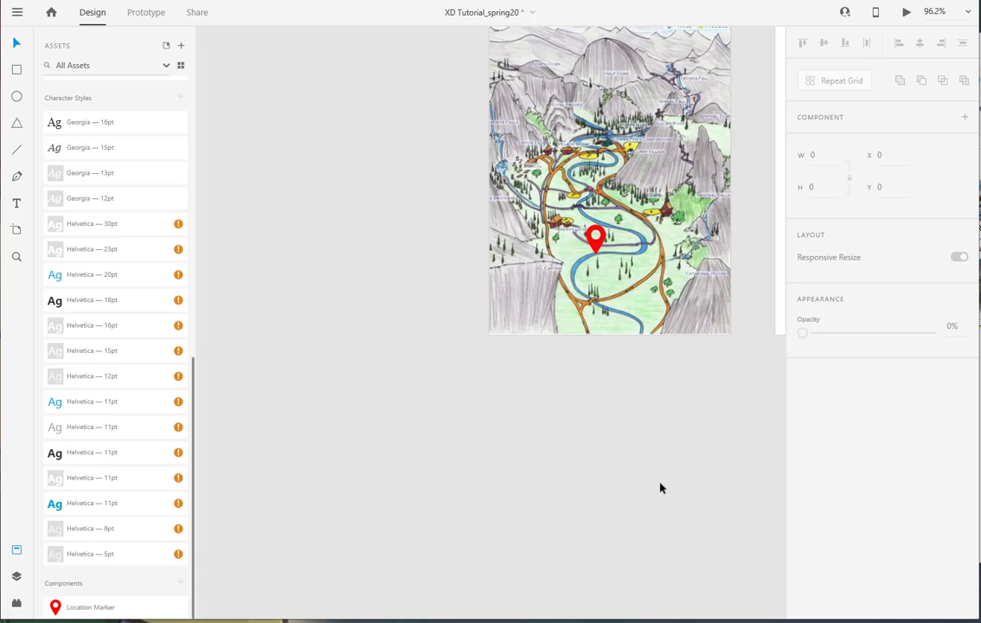
Step: In prototyping mode, link the Location Marker on the Featured Park map to The Merced River artboard
scroll(660, 488, "down", 5)
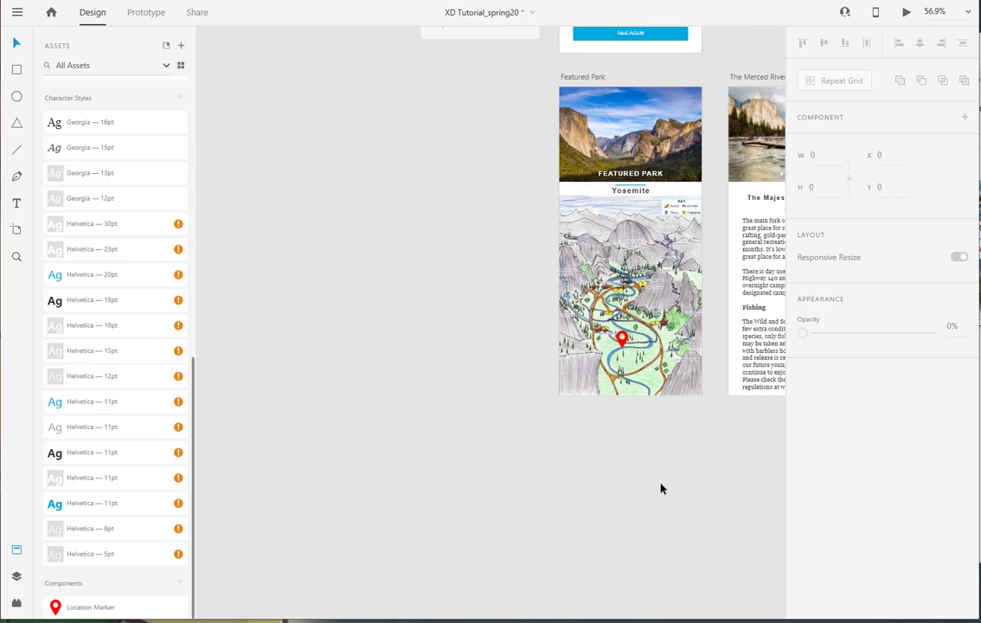
key("space")
left_click_drag(696, 489, 494, 500)
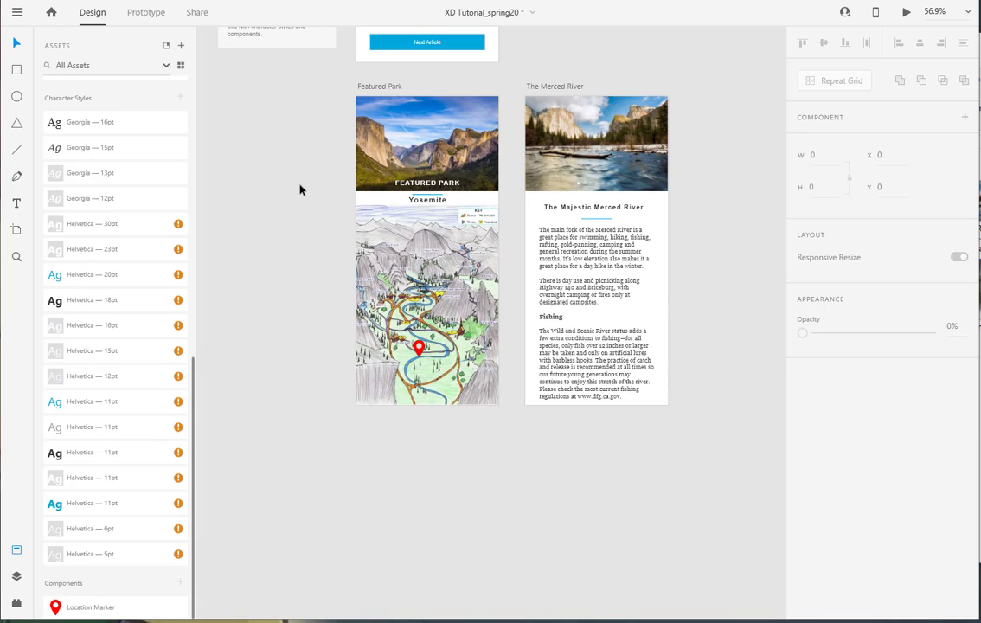
left_click(141, 13)
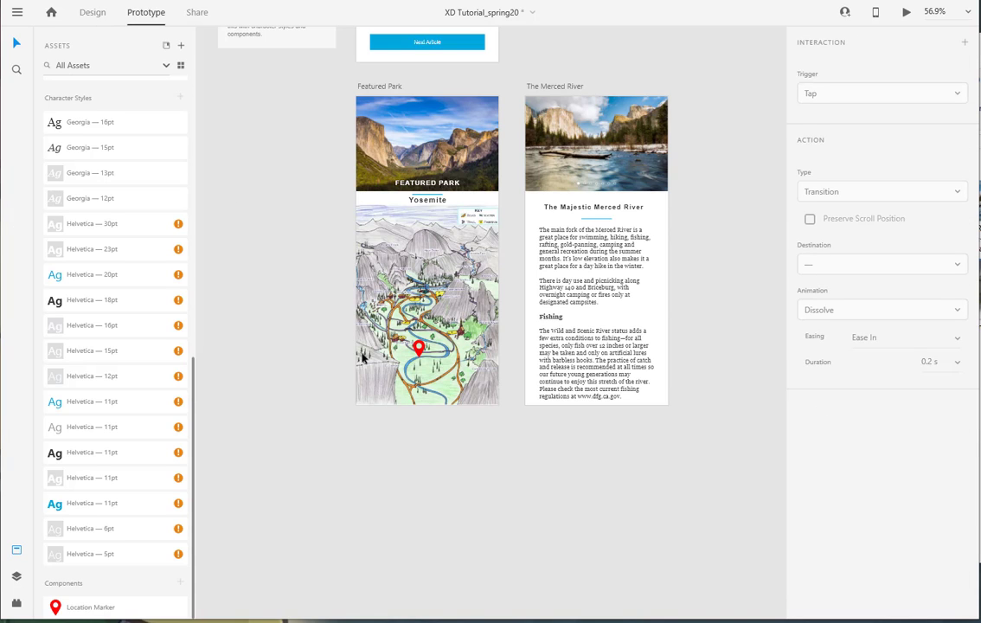
left_click(423, 349)
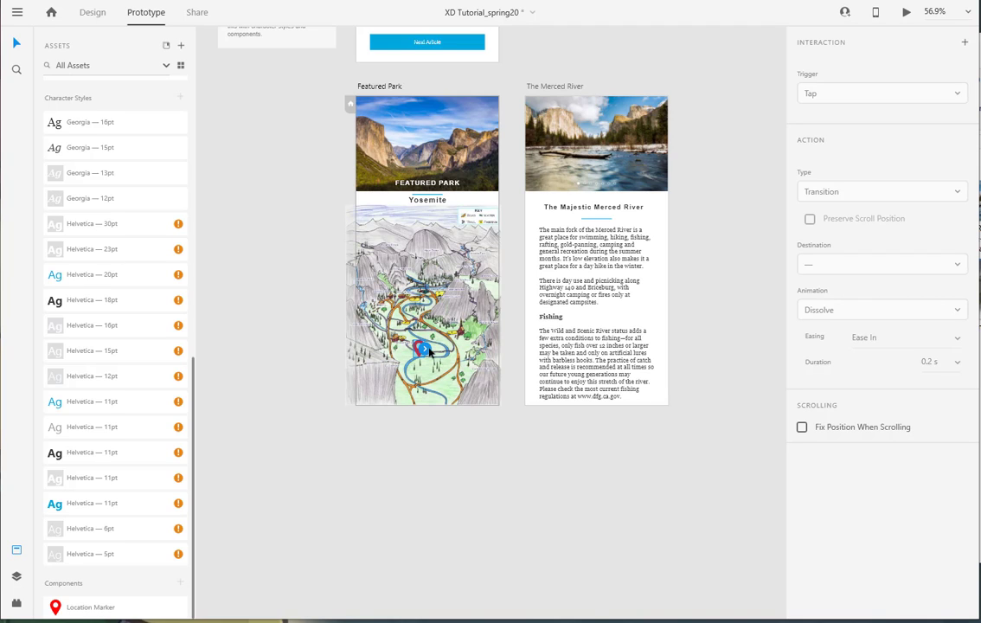
left_click_drag(429, 350, 531, 228)
left_click(561, 474)
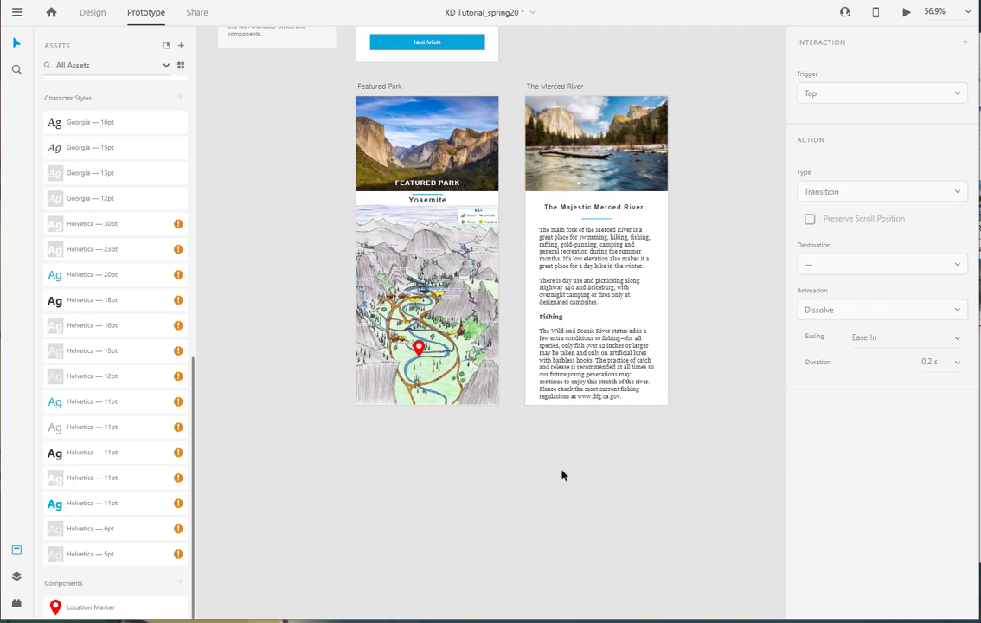
left_click(446, 400)
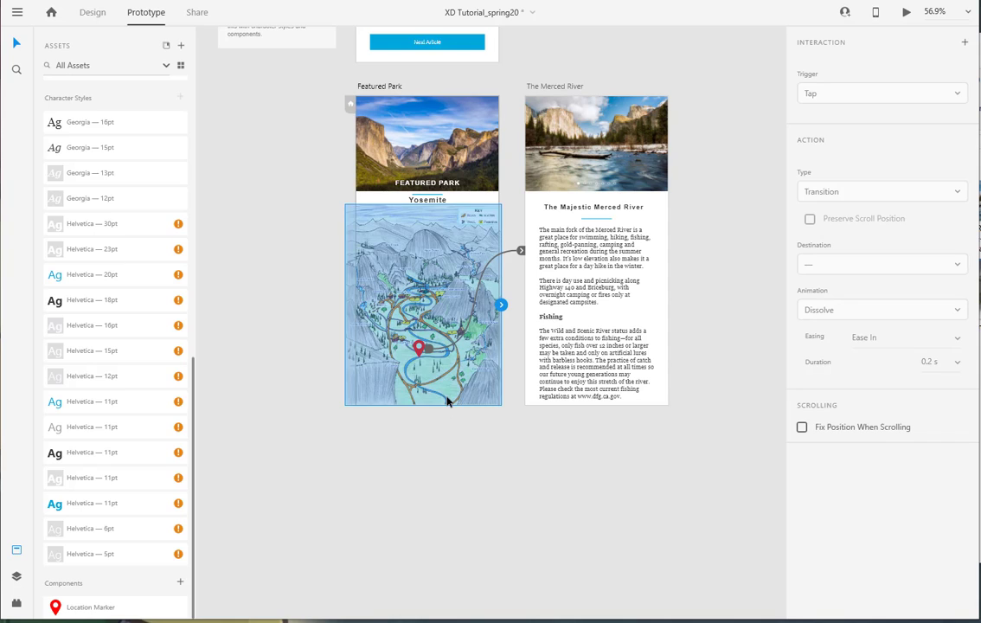
left_click(458, 567)
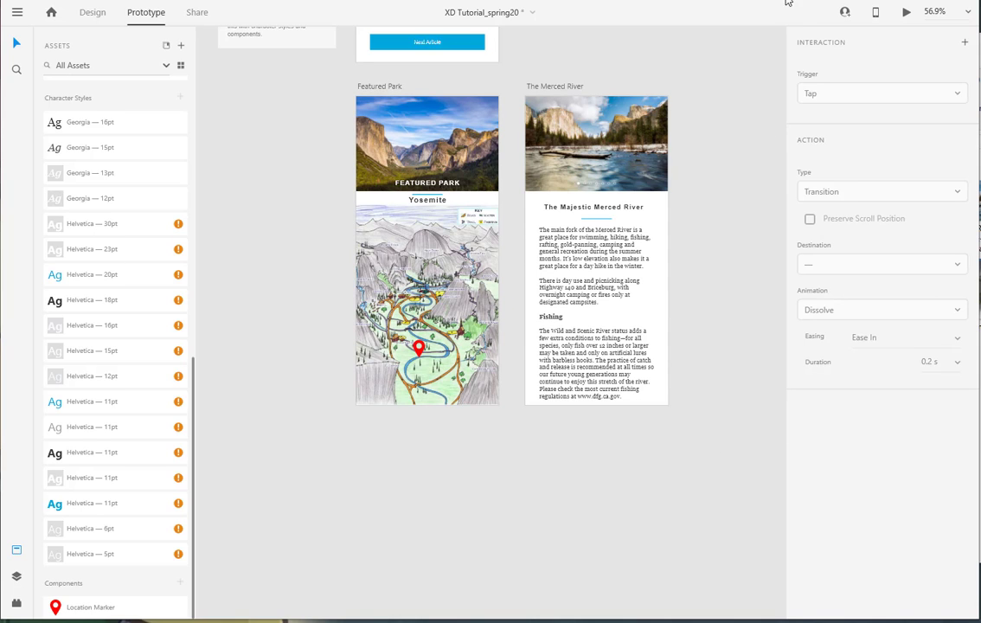
Step: Preview the prototype from the Featured Park artboard, test the map marker's link, and close the preview
left_click(378, 89)
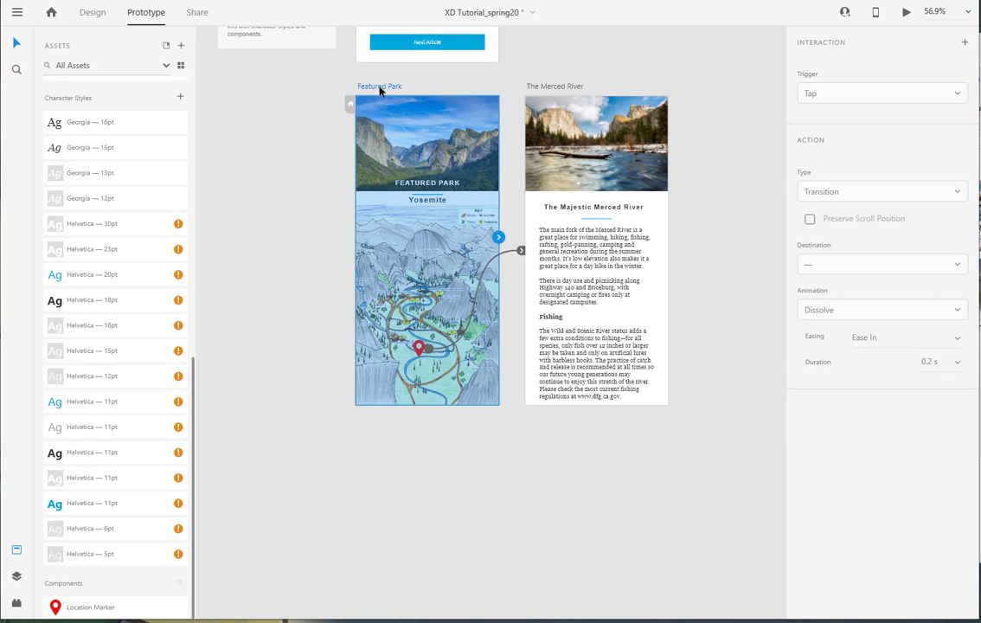
left_click(903, 16)
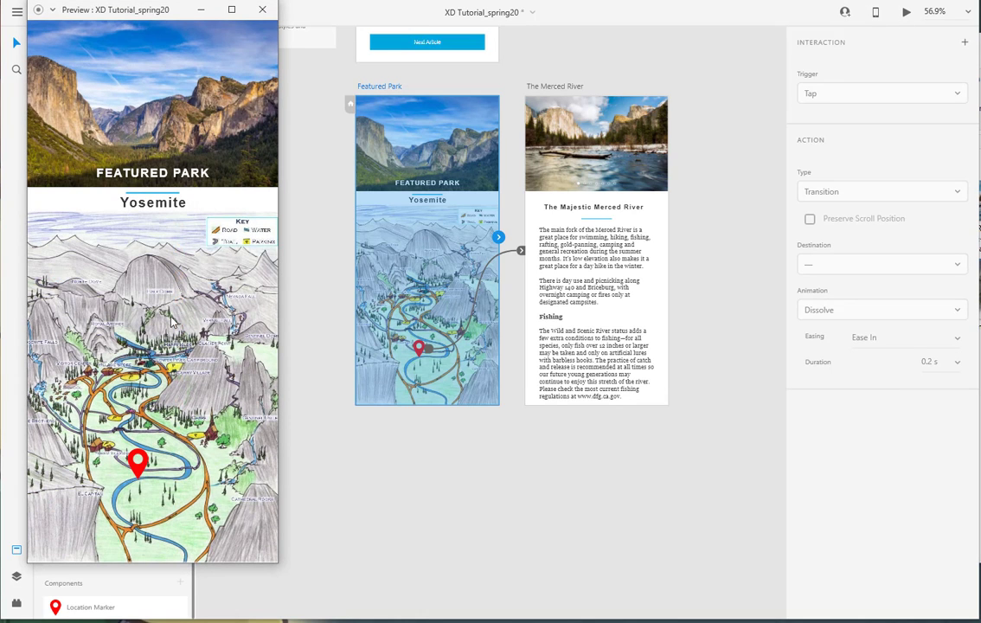
left_click(124, 416)
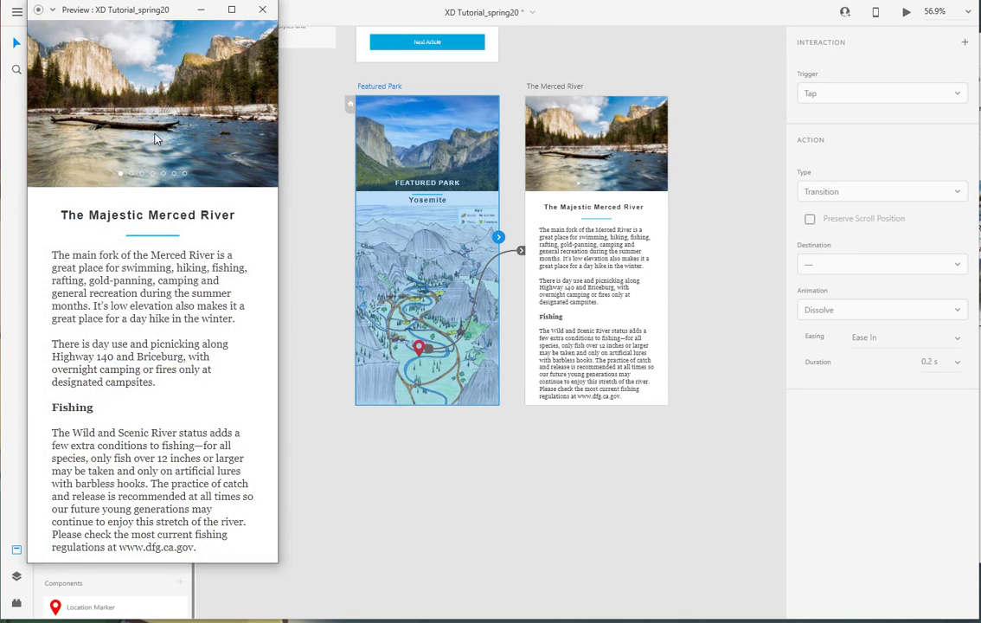
left_click(262, 9)
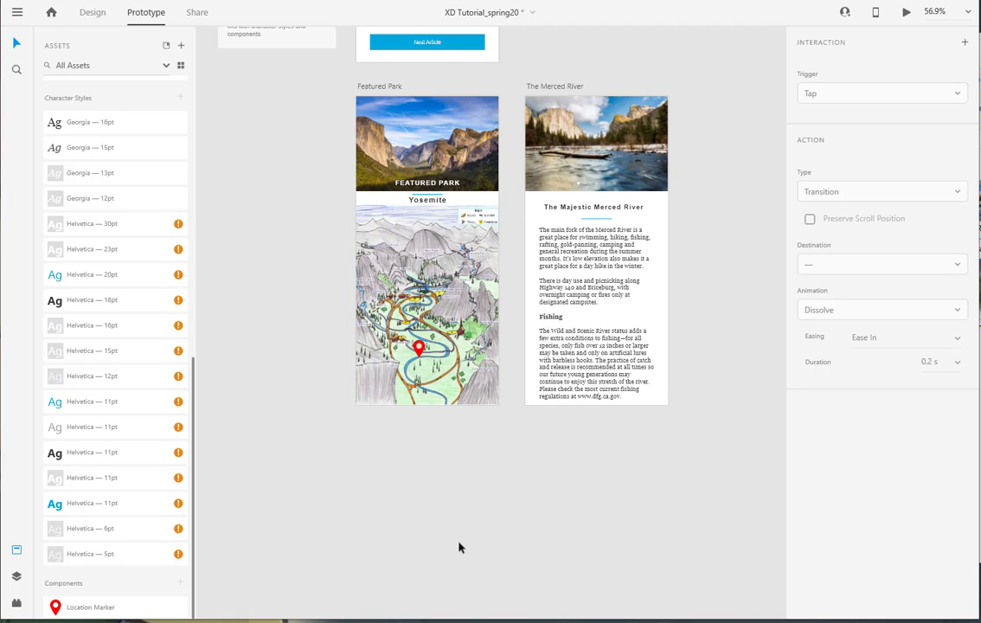
Step: Move the foursquare login image about 60 px right of the shortcuts panel, aligning its top with the panel's bottom edge
left_click_drag(418, 527, 789, 501)
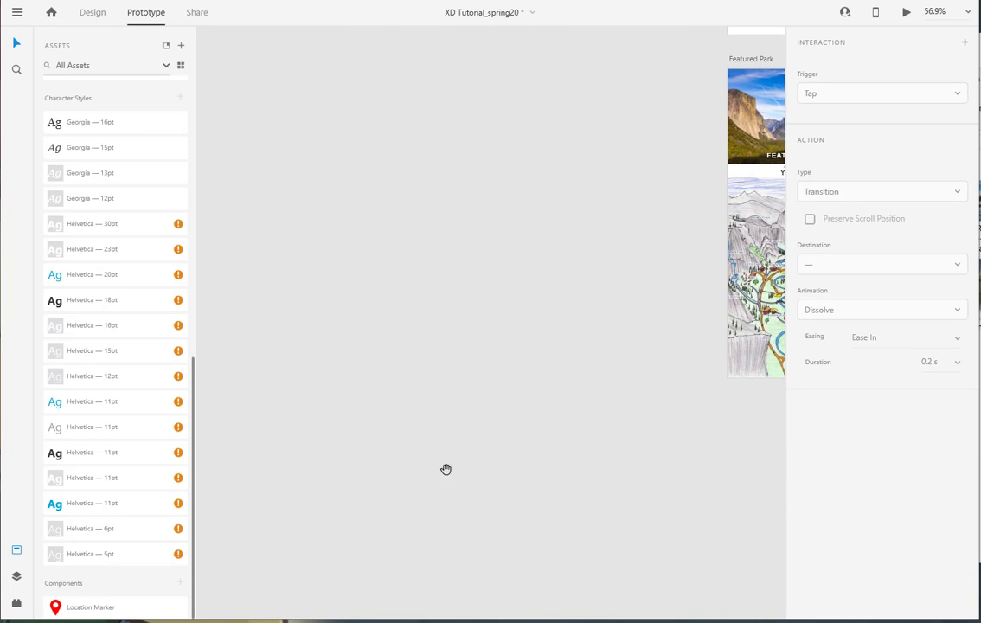
left_click_drag(446, 469, 764, 502)
left_click_drag(523, 458, 792, 572)
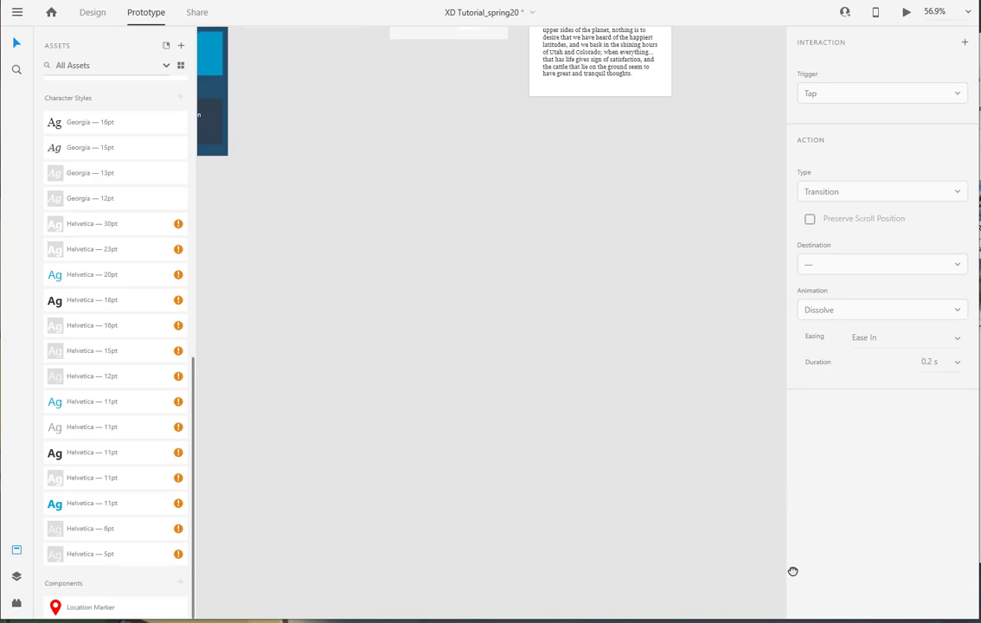
left_click_drag(405, 436, 794, 558)
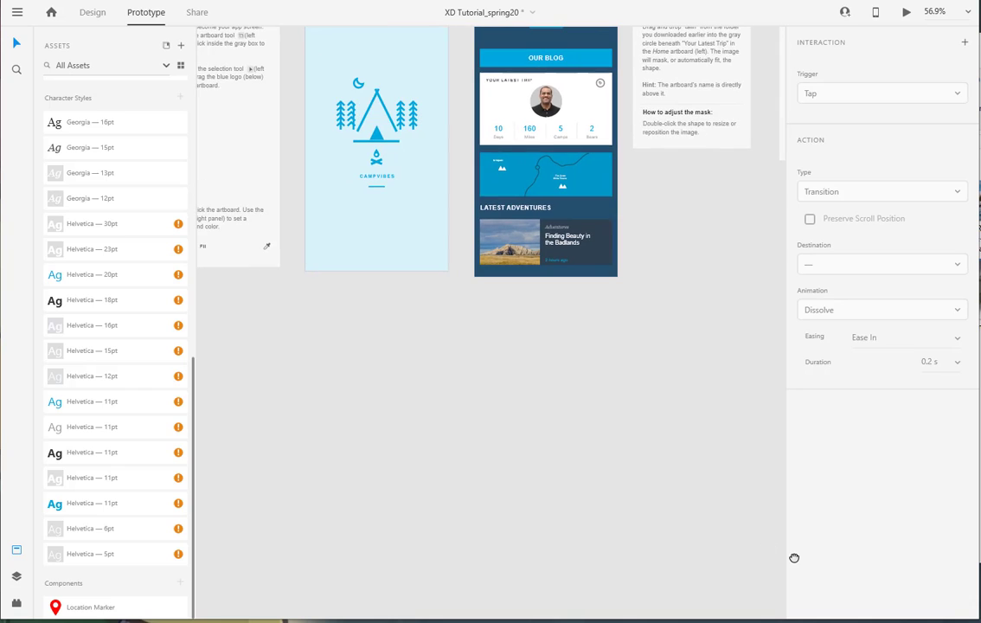
left_click_drag(313, 412, 783, 479)
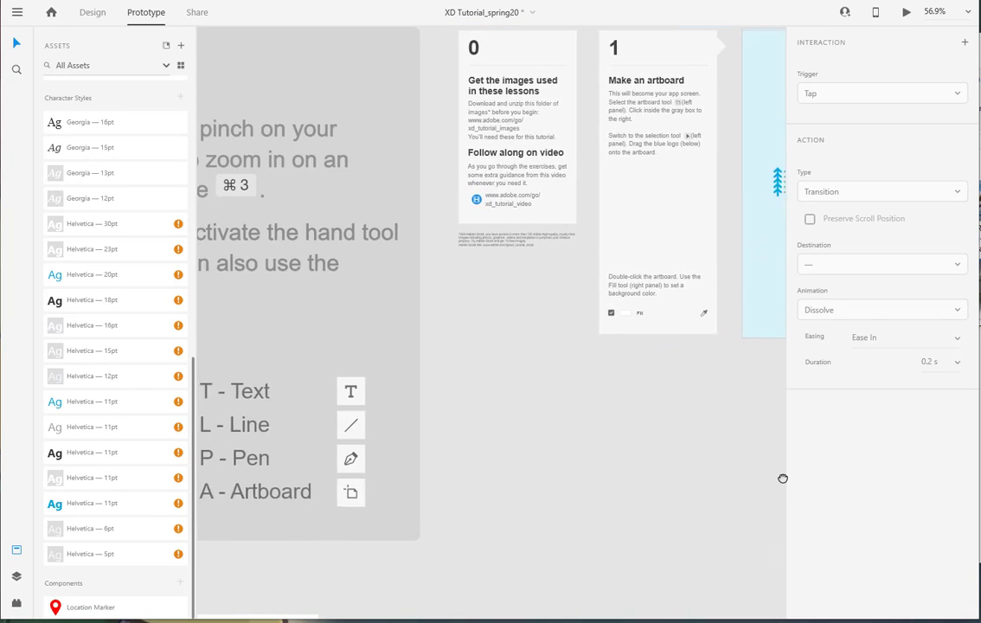
left_click_drag(620, 530, 768, 309)
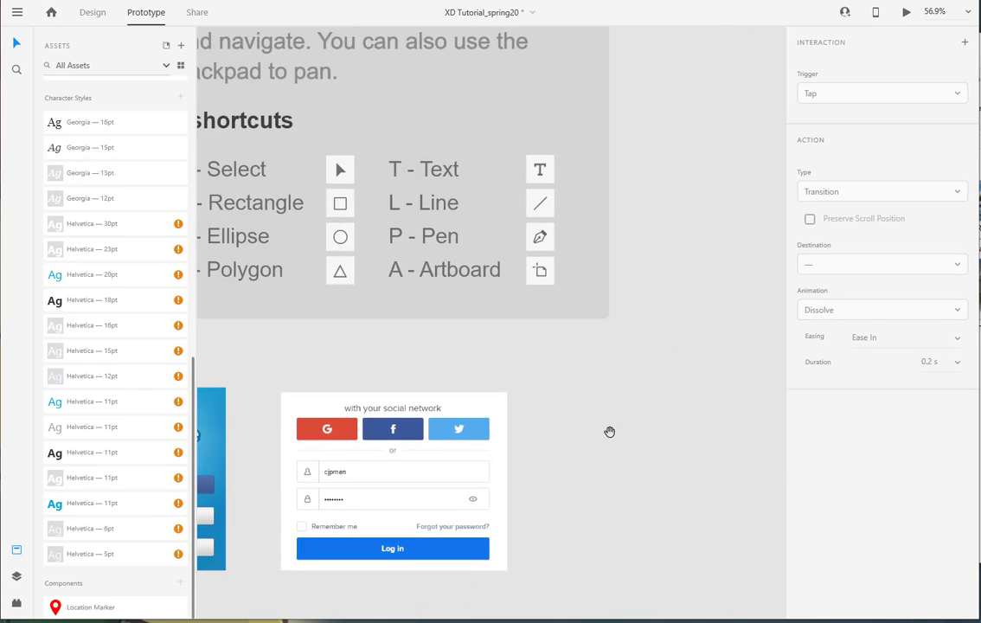
left_click_drag(609, 432, 749, 372)
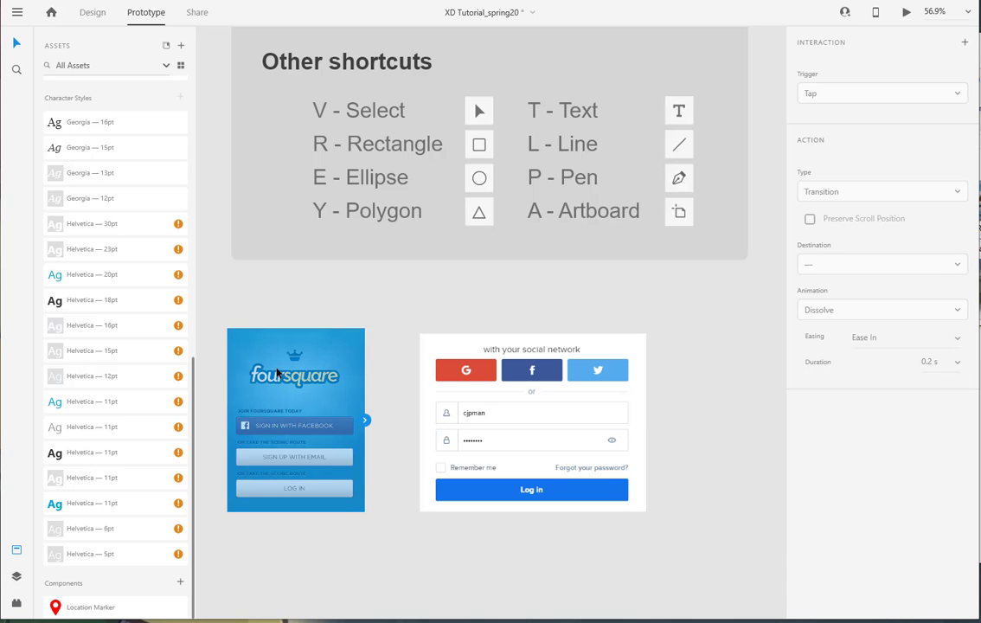
left_click_drag(277, 372, 711, 299)
left_click_drag(587, 490, 267, 545)
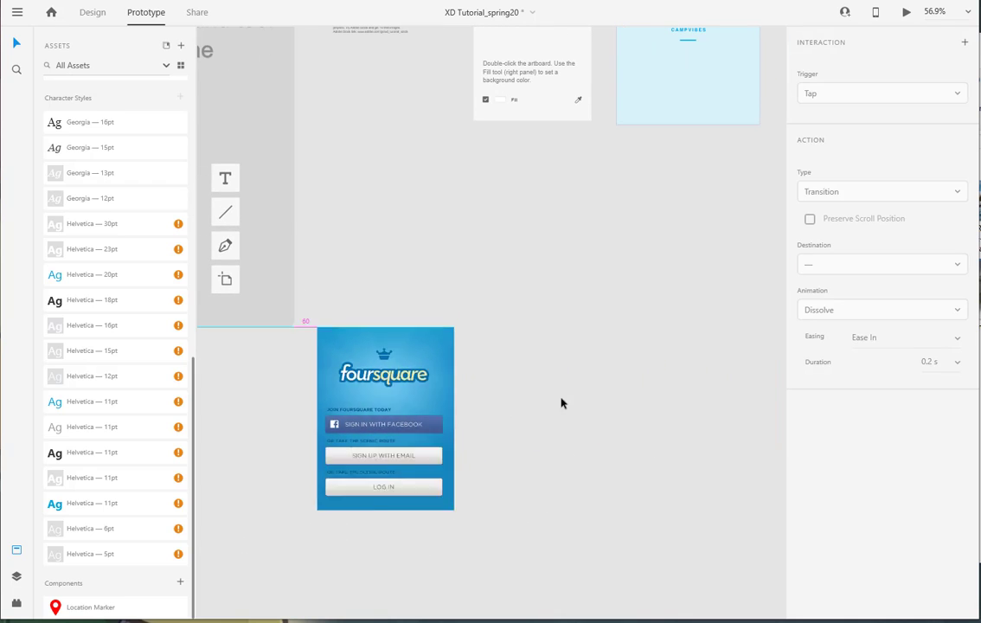
Step: Move the foursquare login image directly beneath the splash artboard, lining up its left edge with the artboard
left_click_drag(417, 391, 713, 221)
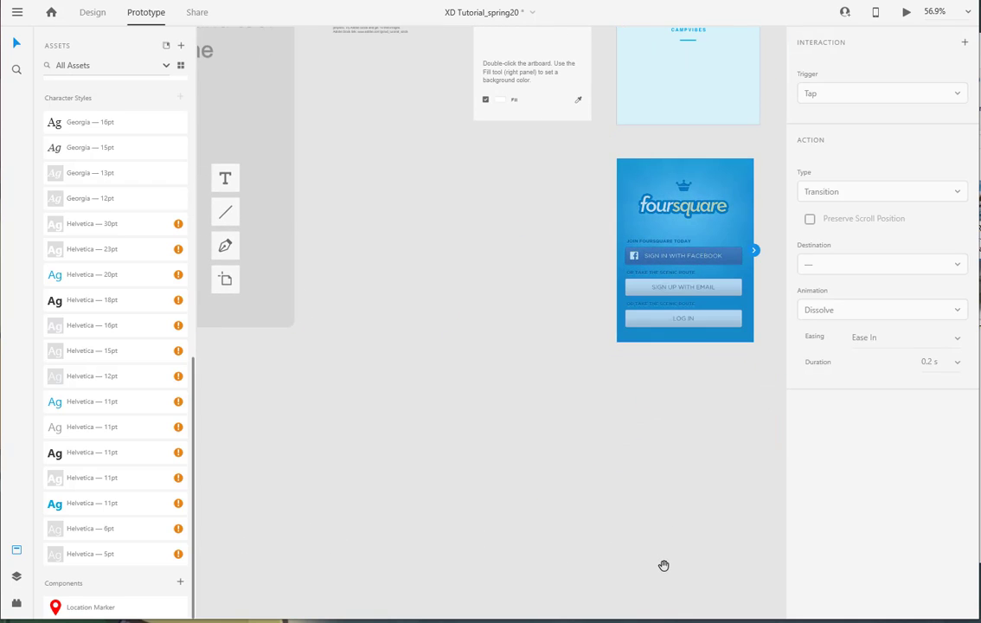
left_click_drag(646, 567, 384, 622)
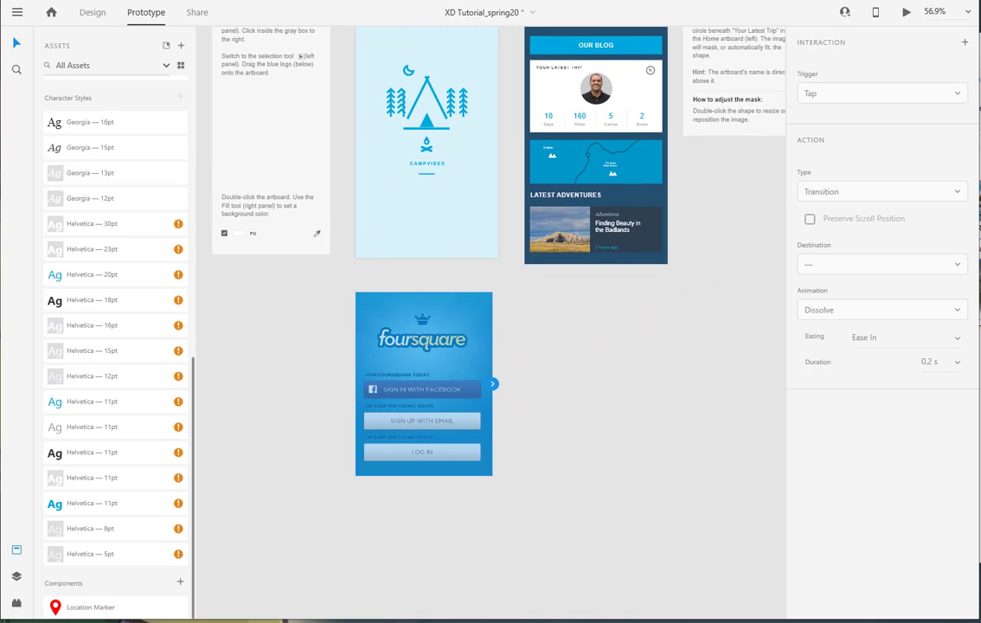
left_click(579, 412)
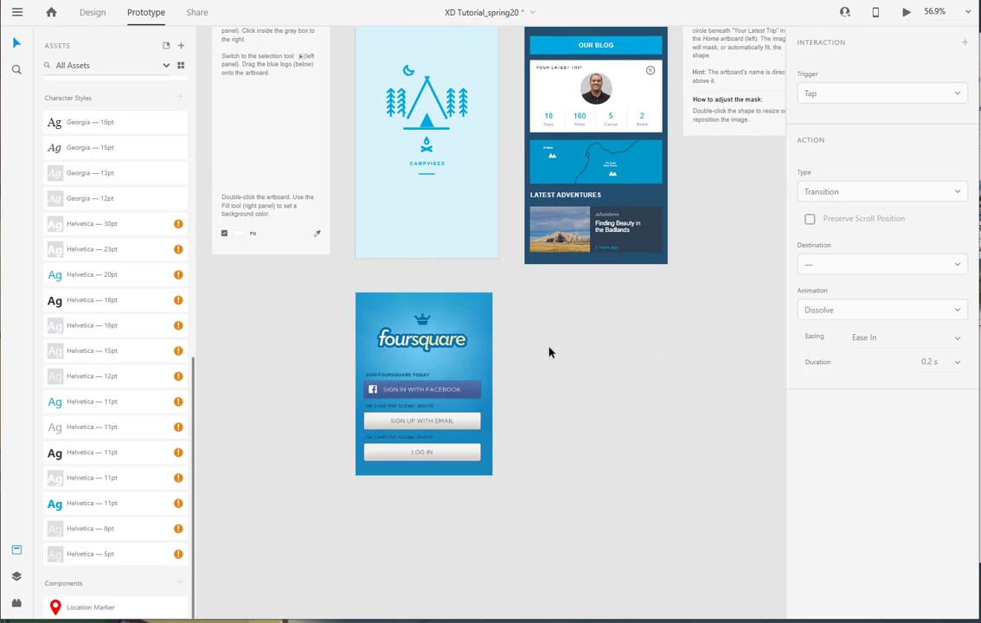
left_click_drag(554, 333, 552, 473)
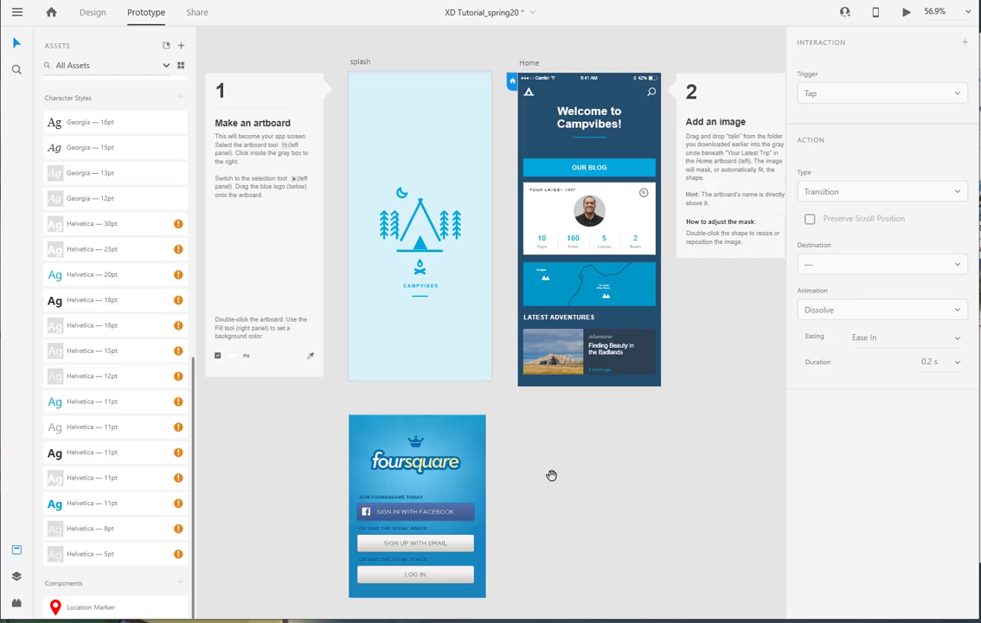
Step: Move the Campvibes logo to the upper part of the splash artboard, at about X 81, Y 31
left_click(414, 239)
left_click(501, 397)
left_click_drag(418, 251, 417, 154)
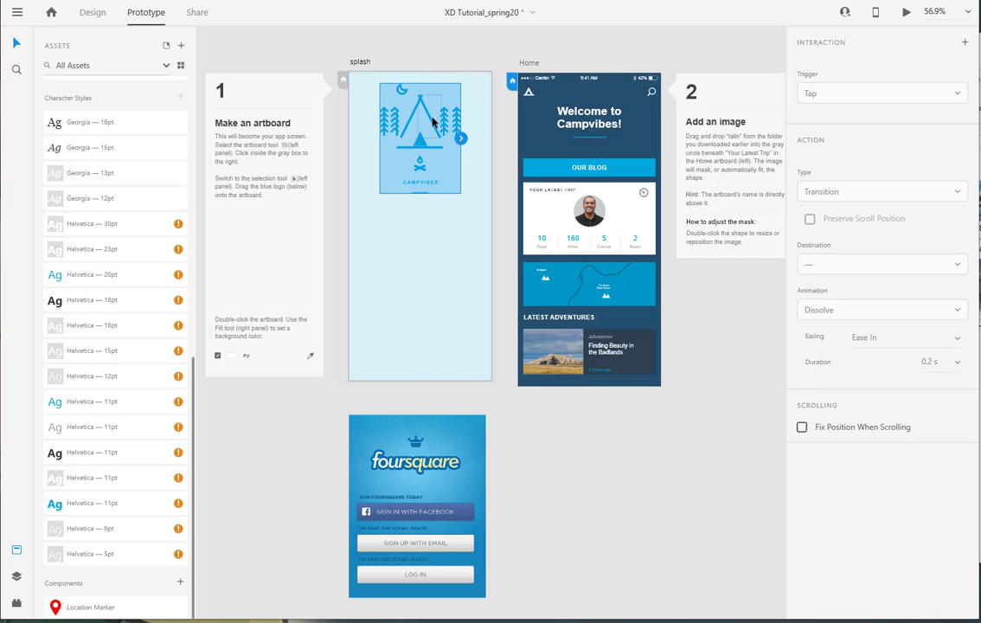
left_click(359, 132)
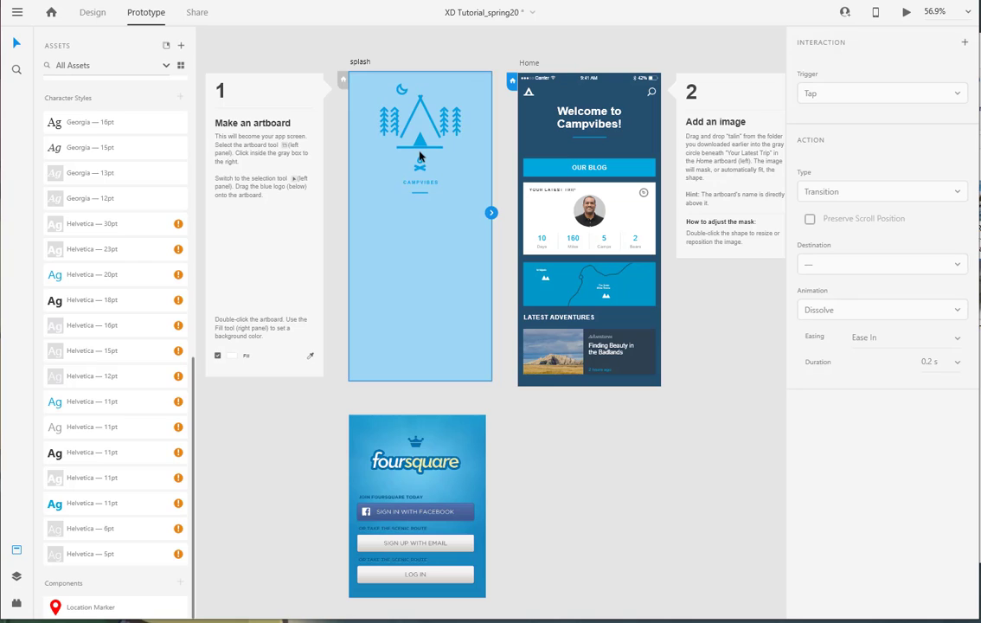
left_click(421, 152)
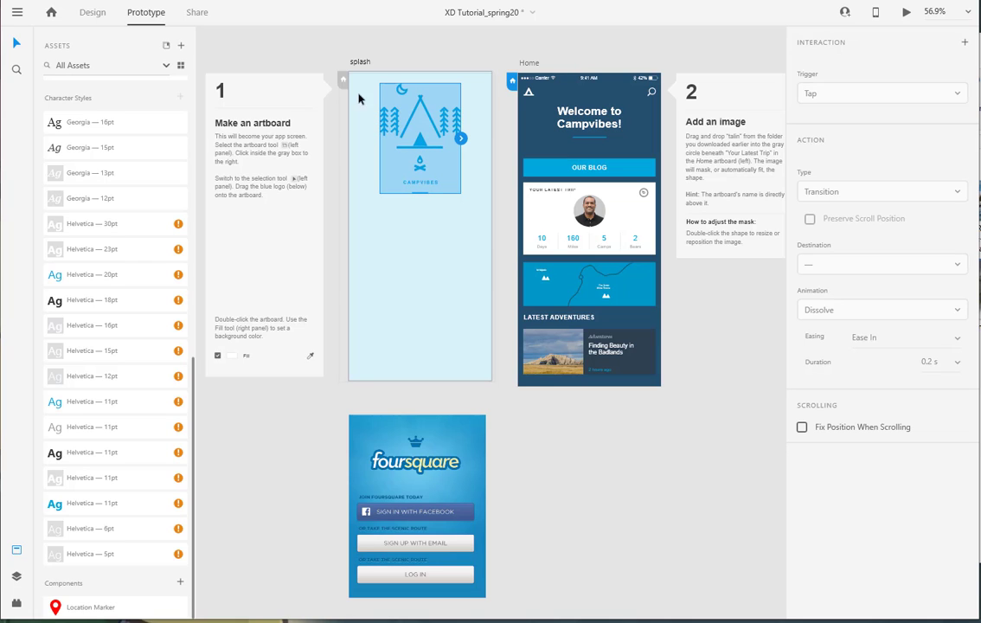
Step: In design mode, scale the Campvibes logo on the splash artboard down slightly to about 209 by 282
left_click(94, 13)
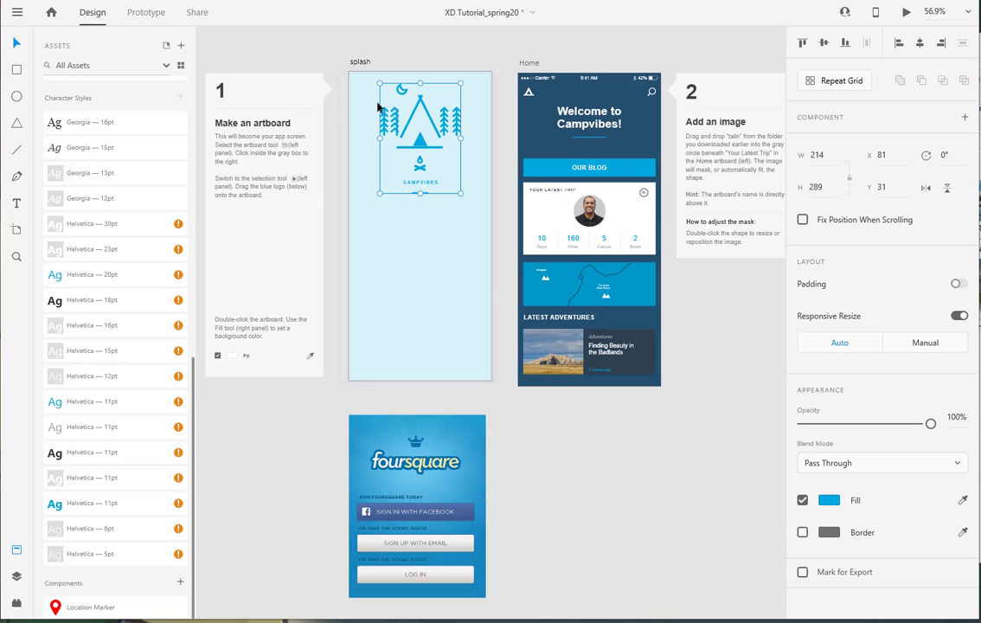
mouse_move(381, 84)
left_mouse_down()
mouse_move(406, 108)
mouse_move(379, 87)
left_mouse_up()
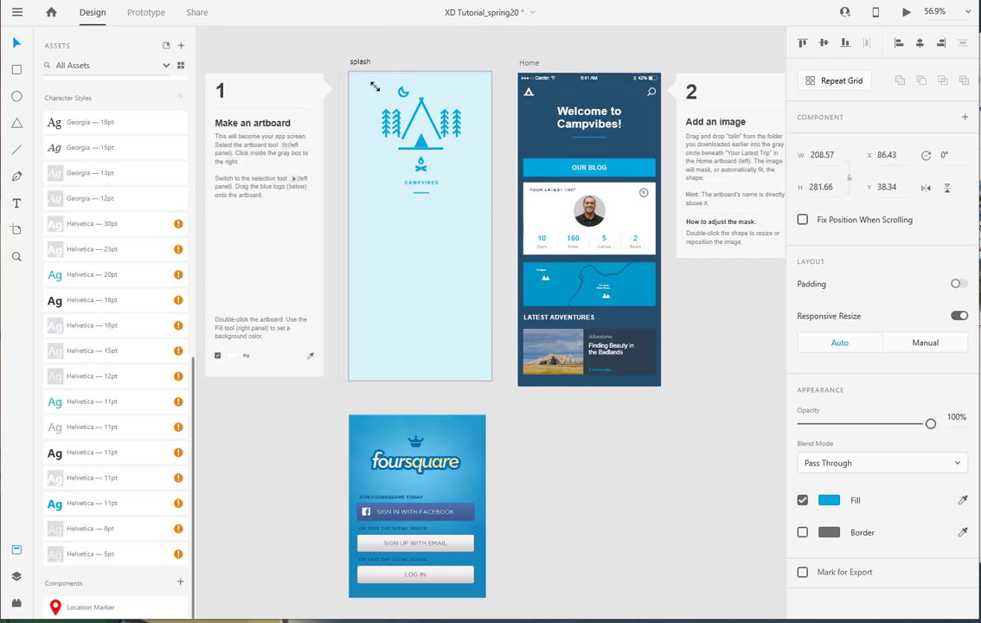
double_click(421, 139)
left_click(443, 240)
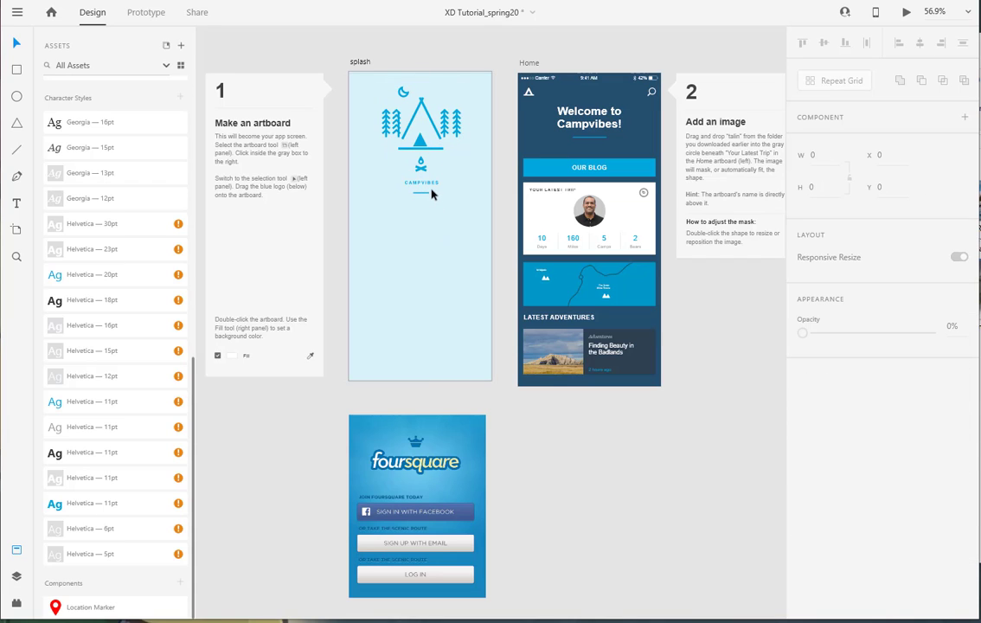
left_click(435, 156)
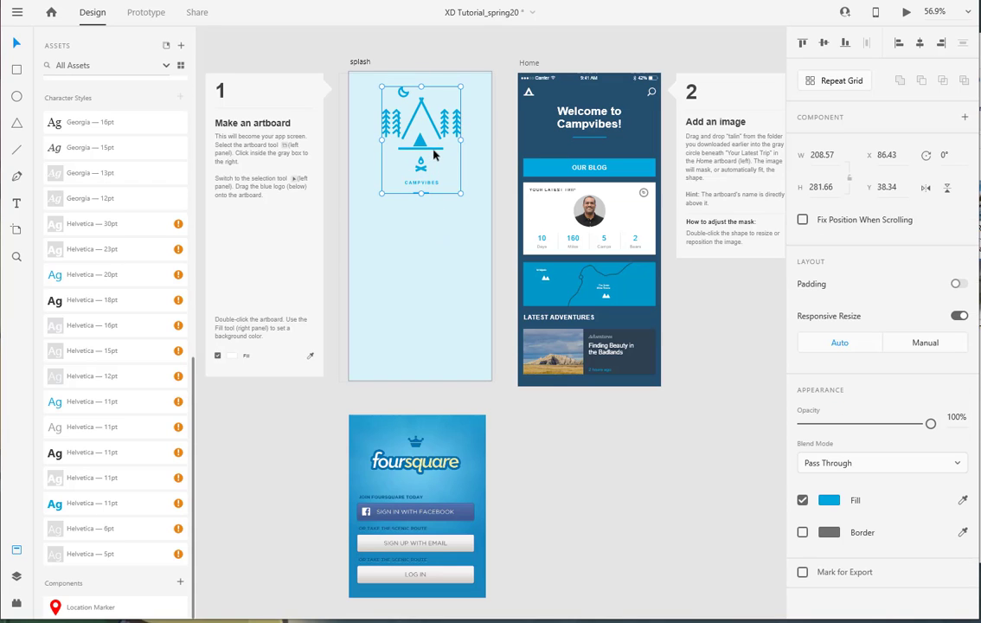
Step: Align the Campvibes logo to the top of the splash artboard and nudge it down to Y 21
left_click(459, 112)
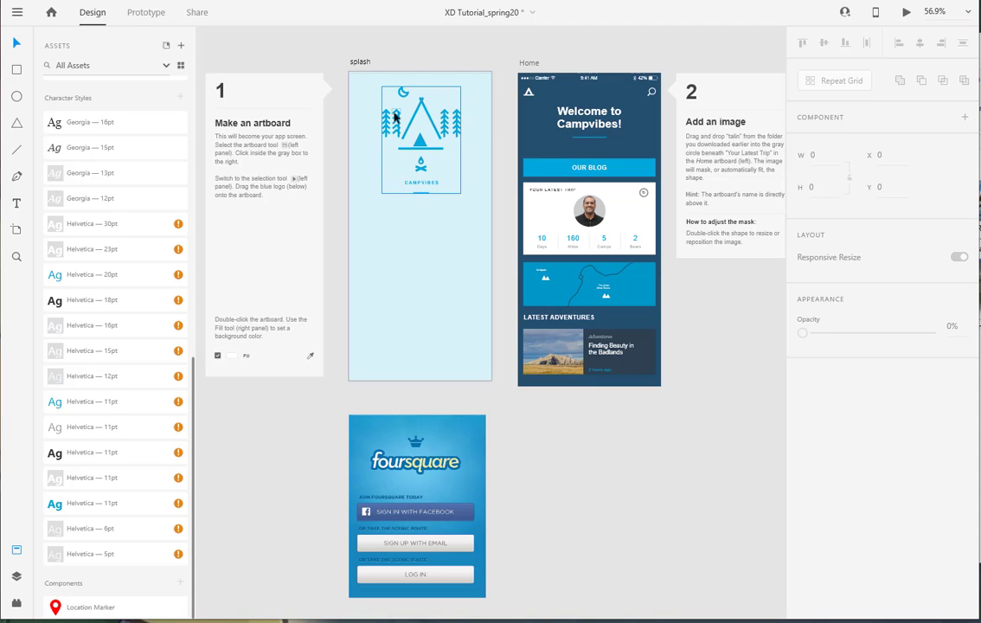
left_click(384, 114)
mouse_move(384, 112)
left_mouse_down()
mouse_move(379, 102)
mouse_move(386, 118)
left_mouse_up()
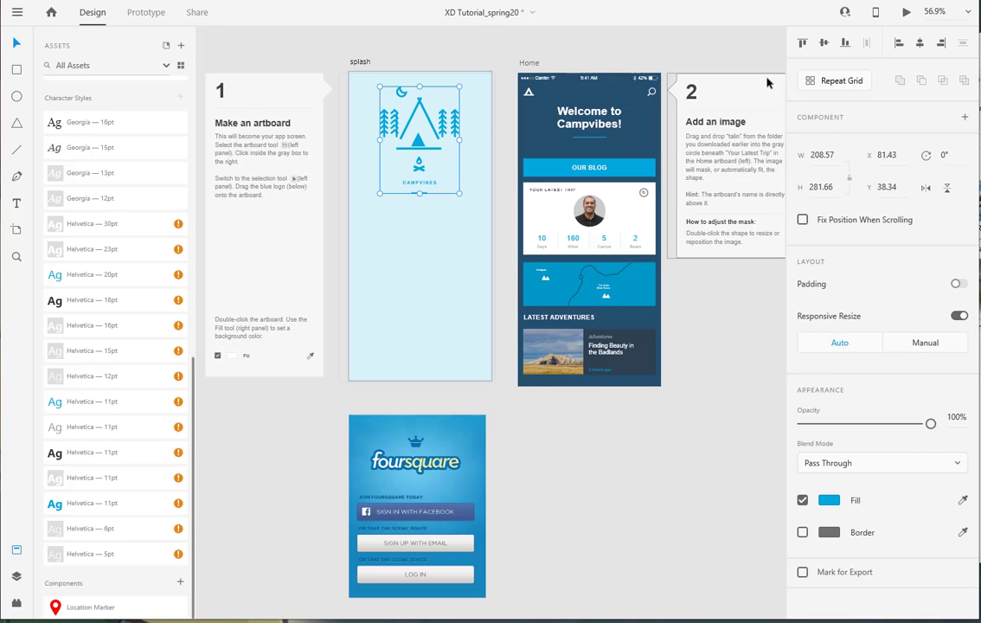
left_click(801, 43)
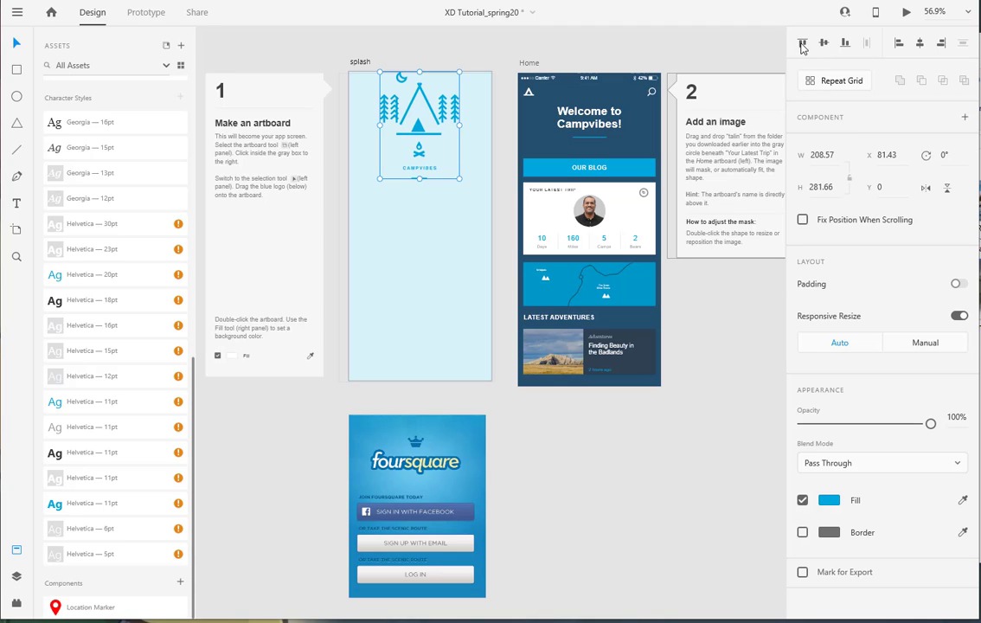
key("Down")
key("Down")
key("Down")
key("Down")
key("Down")
key("Down")
key("Down")
key("Down")
key("Down")
key("Down")
key("Down")
key("Down")
key("Down")
key("Down")
key("Down")
key("Down")
key("Down")
key("Down")
key("Down")
key("Down")
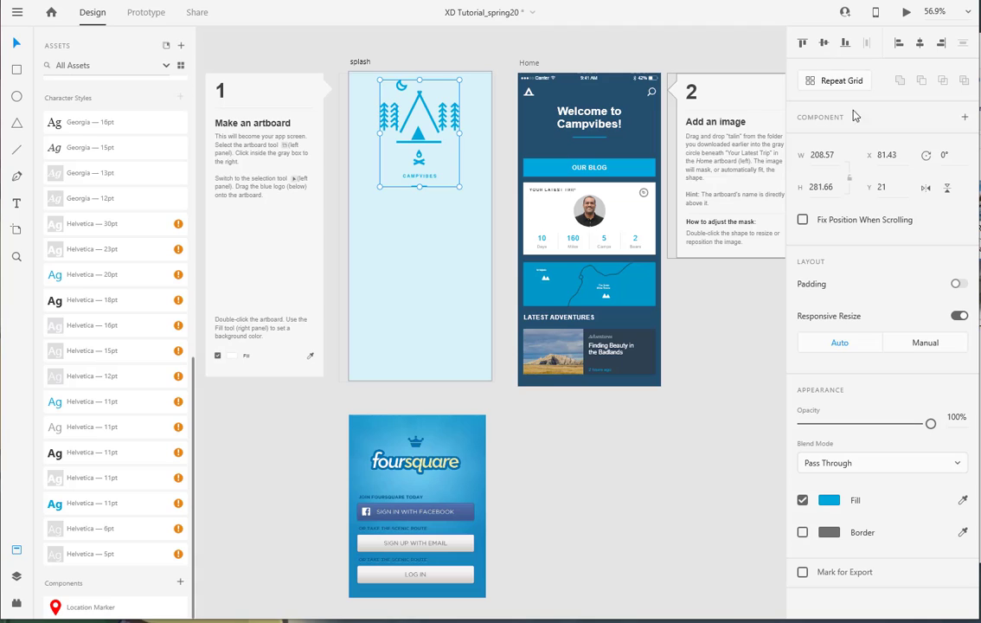
Step: Center the Campvibes logo horizontally on the splash artboard and nudge it down to Y 55
left_click(920, 43)
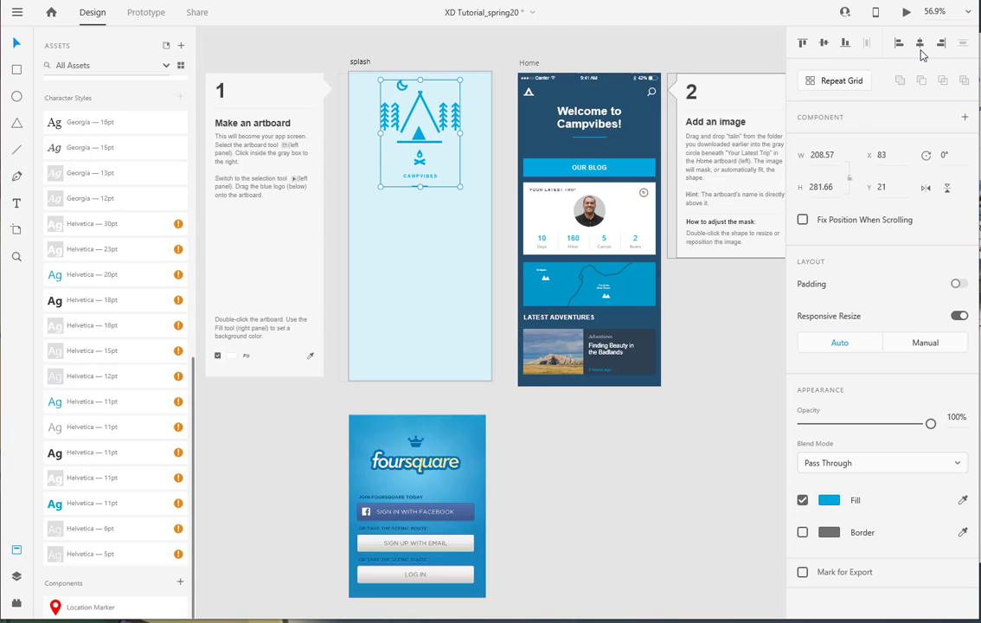
key("Down")
key("Down")
key("Down")
key("Down")
key("Down")
key("Down")
key("Down")
key("Down")
key("Down")
key("Down")
key("Down")
key("Down")
key("Down")
key("Down")
key("Down")
key("Down")
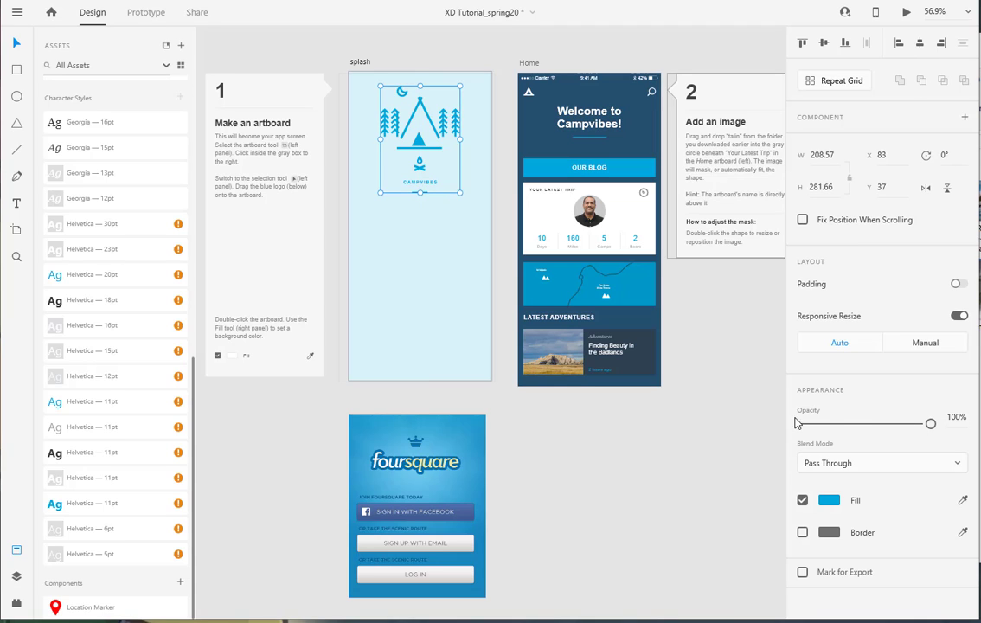
key("Down")
key("Down")
key("Down")
key("Down")
key("Down")
key("Down")
key("Down")
key("Down")
key("Down")
key("Down")
key("Down")
key("Down")
key("Down")
key("Down")
key("Down")
key("Down")
key("Down")
key("Down")
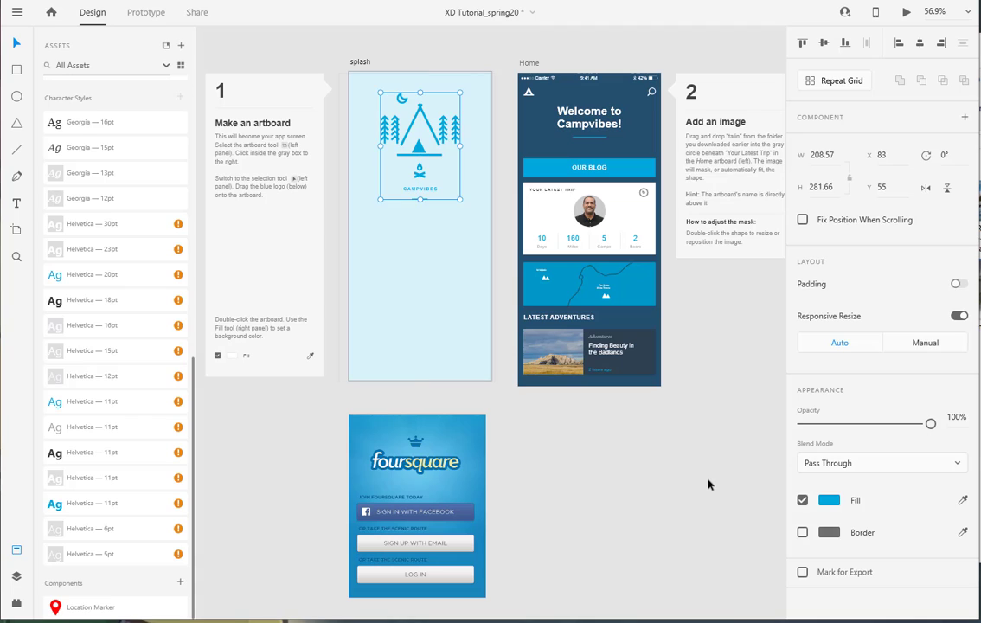
left_click(730, 530)
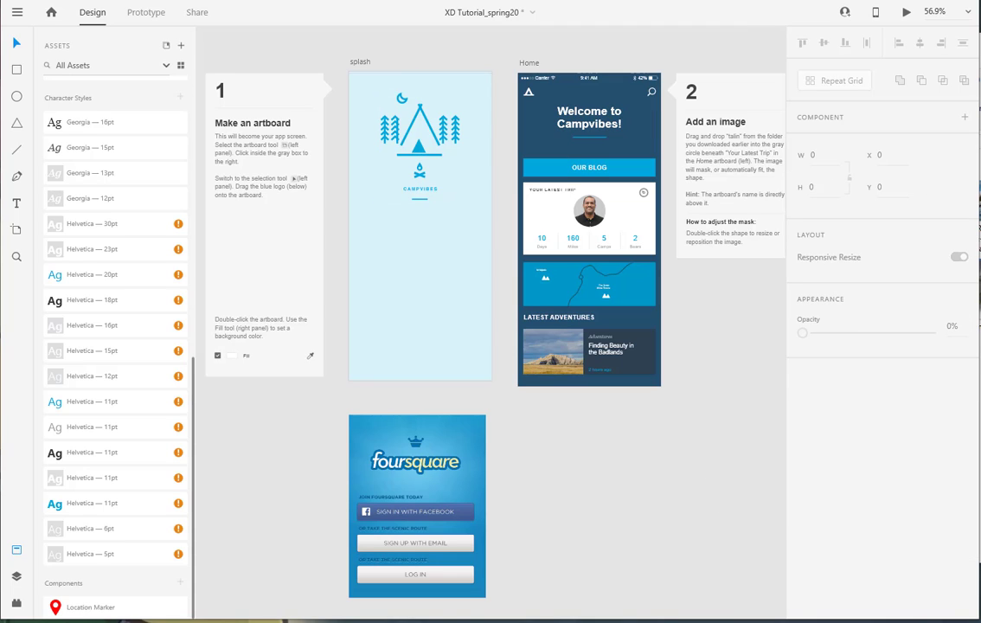
Step: Make the status bar at the top of the Home artboard a reusable component
left_click(551, 80)
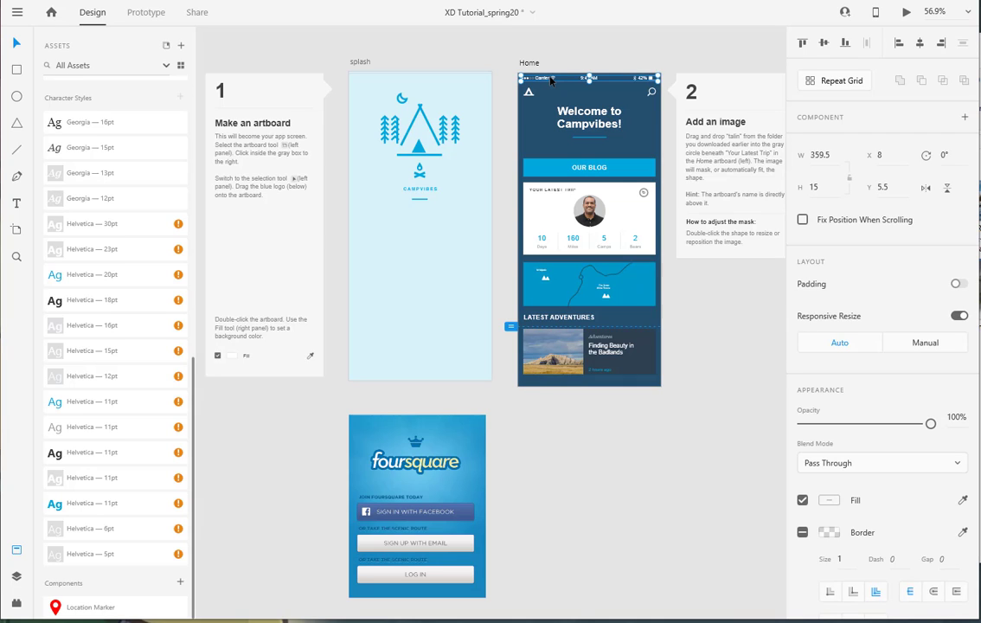
right_click(551, 81)
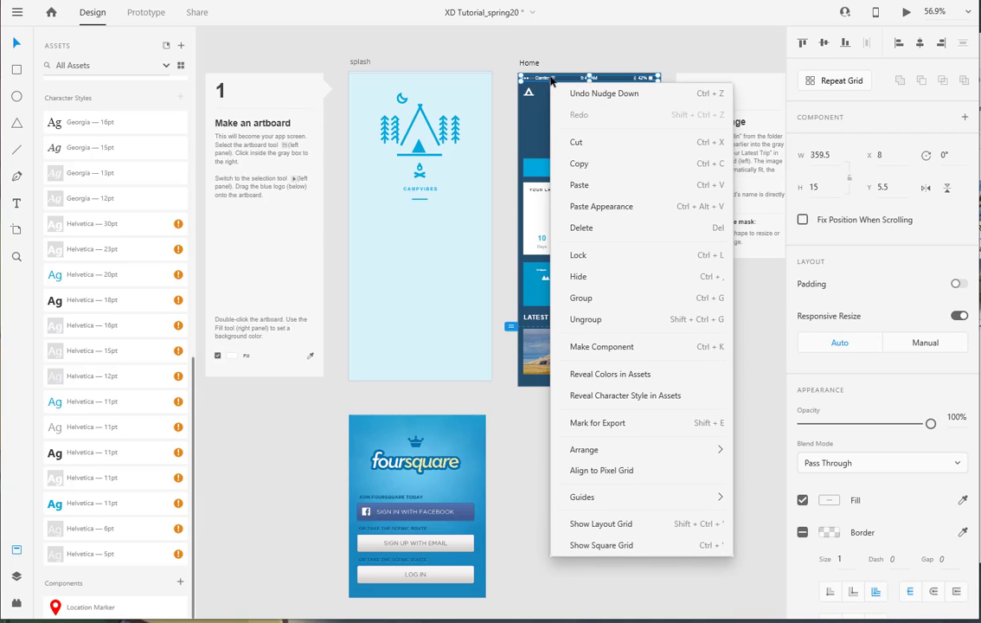
left_click(599, 348)
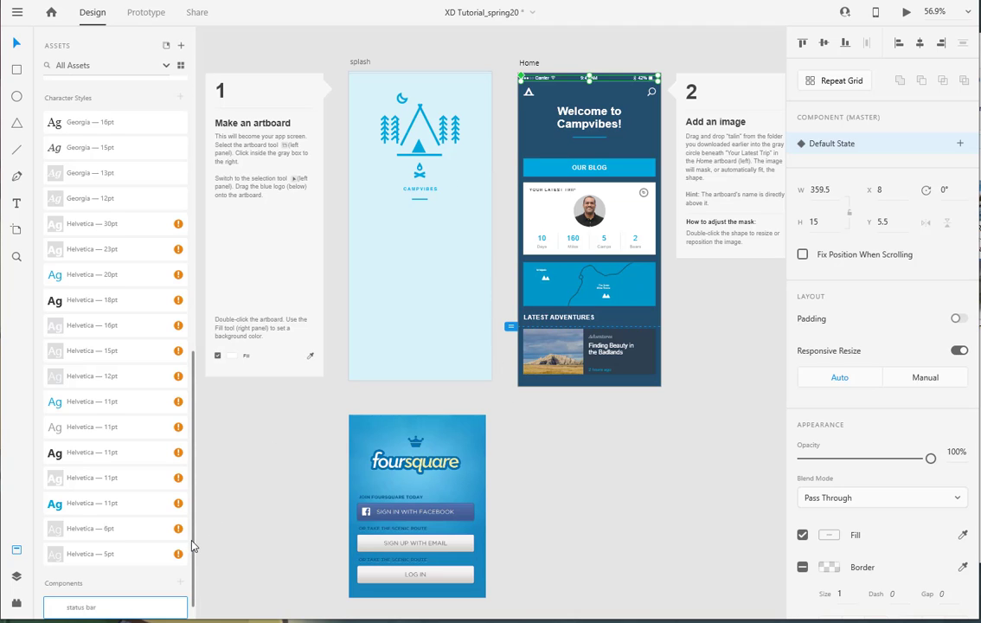
scroll(191, 563, "down", 1)
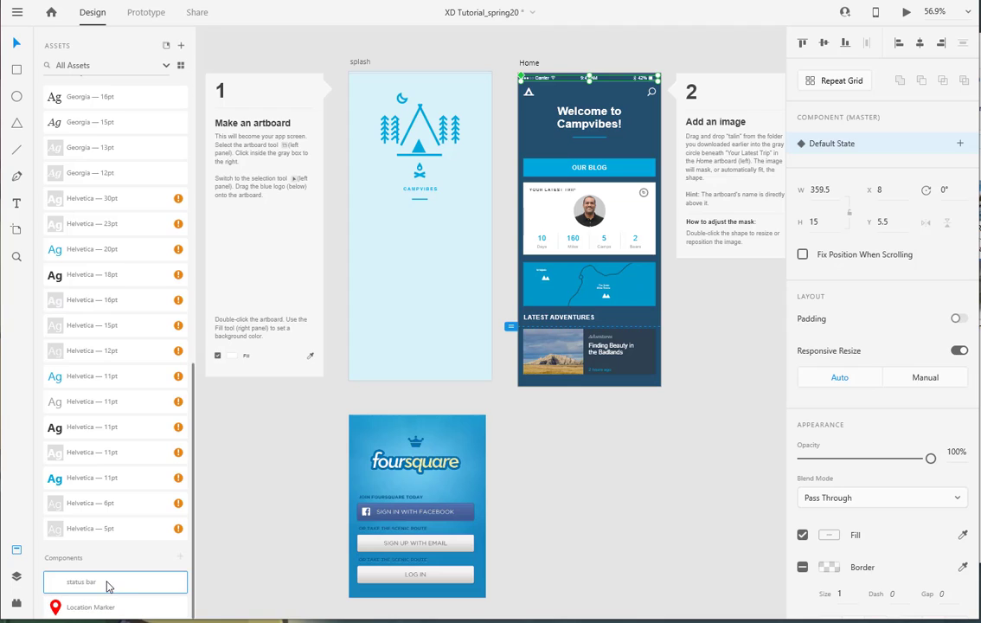
left_click(244, 460)
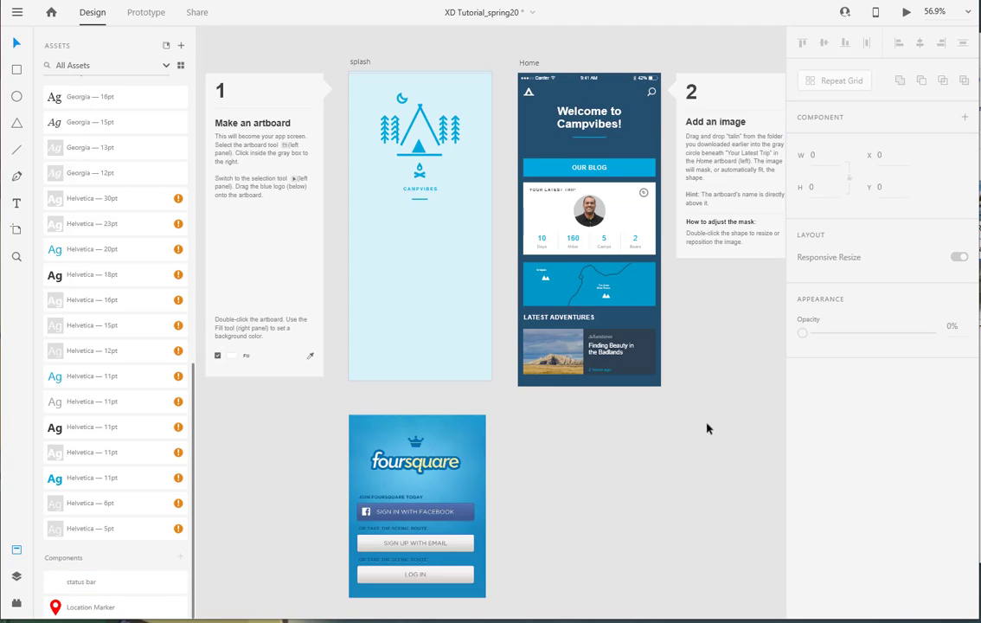
Step: Place an instance of the status bar component at the top of the splash artboard, at about X 32, Y 8
left_click(578, 81)
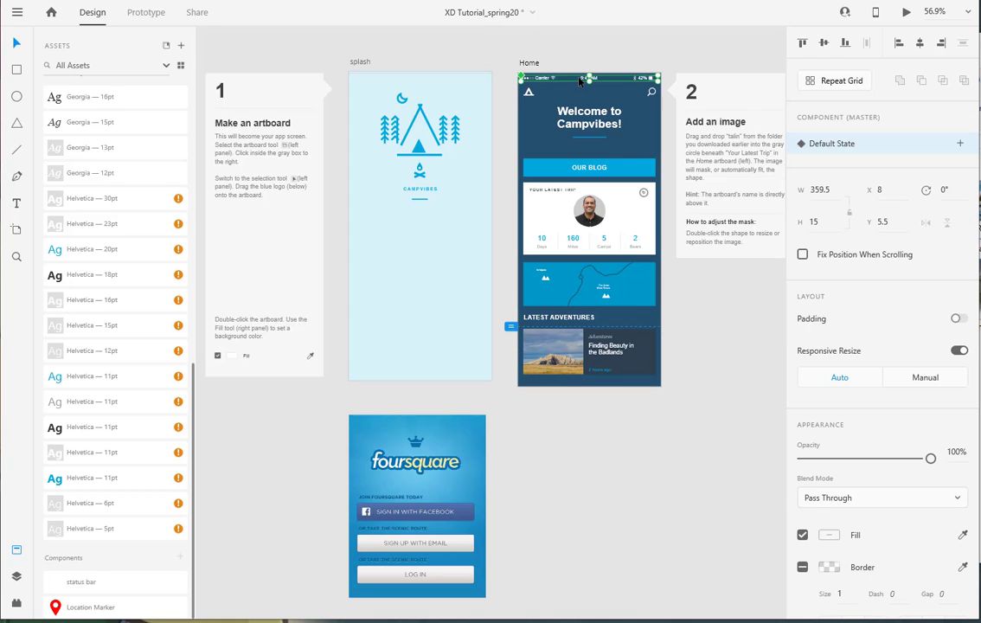
left_click(238, 494)
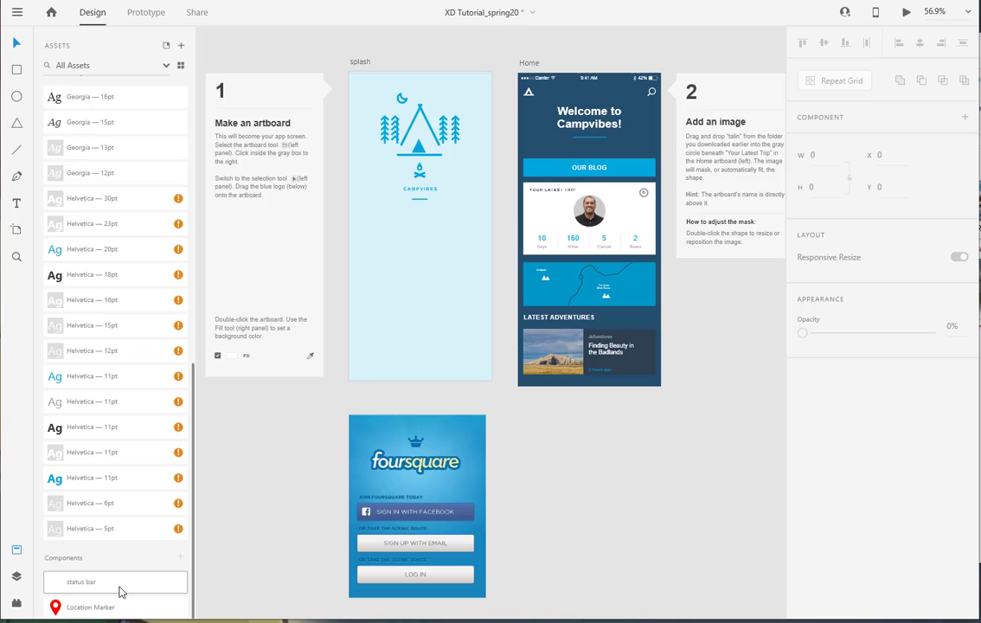
left_click_drag(120, 592, 439, 83)
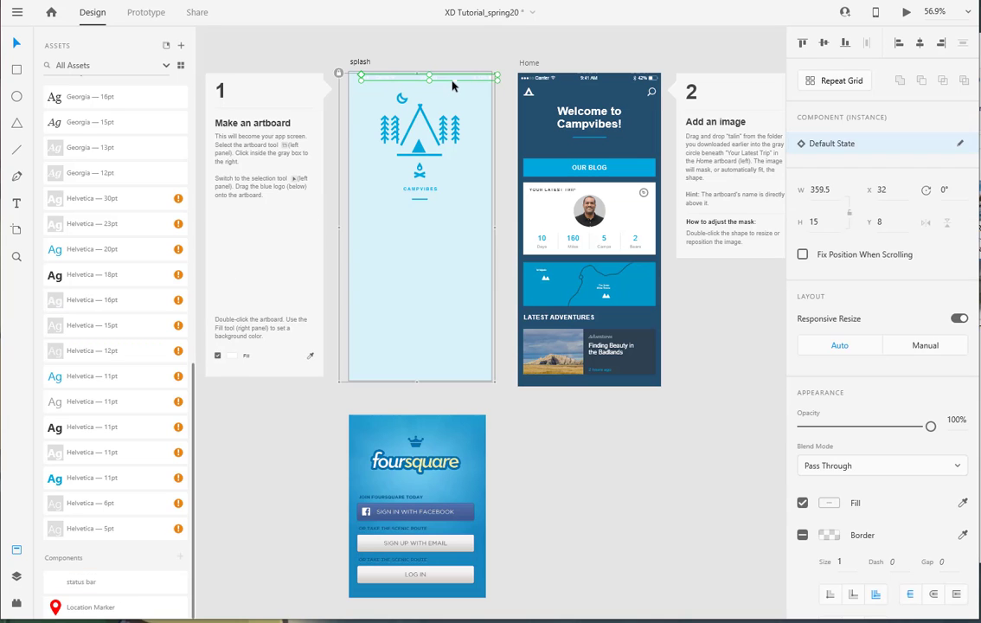
left_click(464, 57)
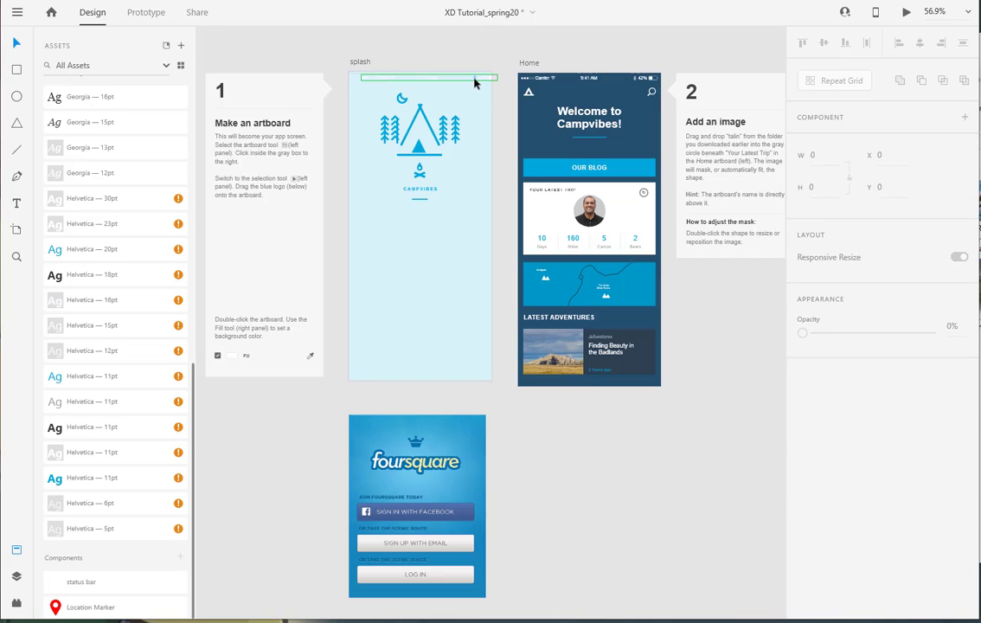
Step: Center the status bar instance horizontally on the splash artboard and align it to the artboard's top edge
left_click(473, 79)
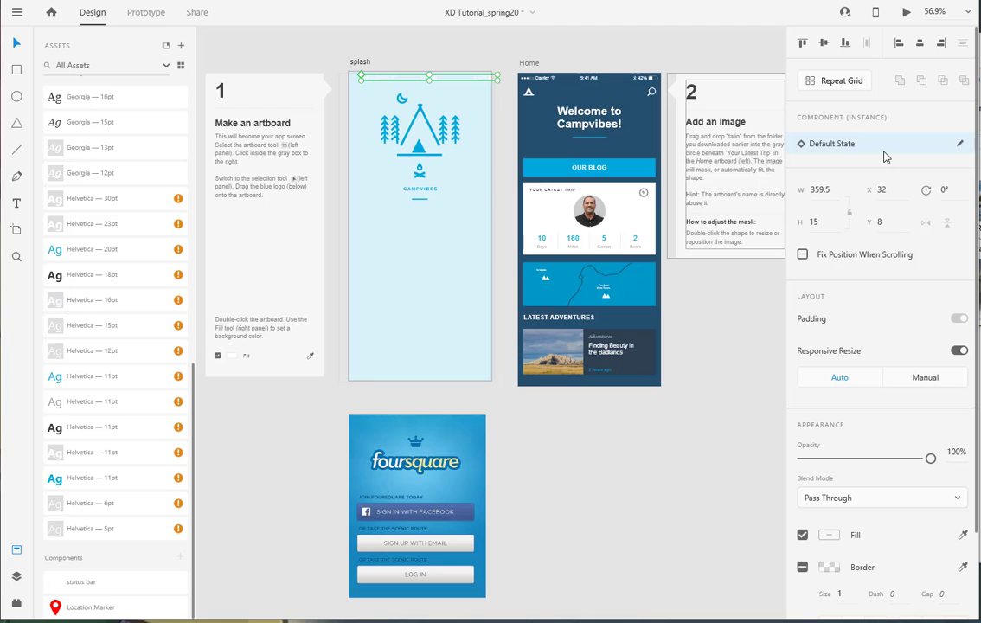
left_click(825, 49)
left_click(917, 45)
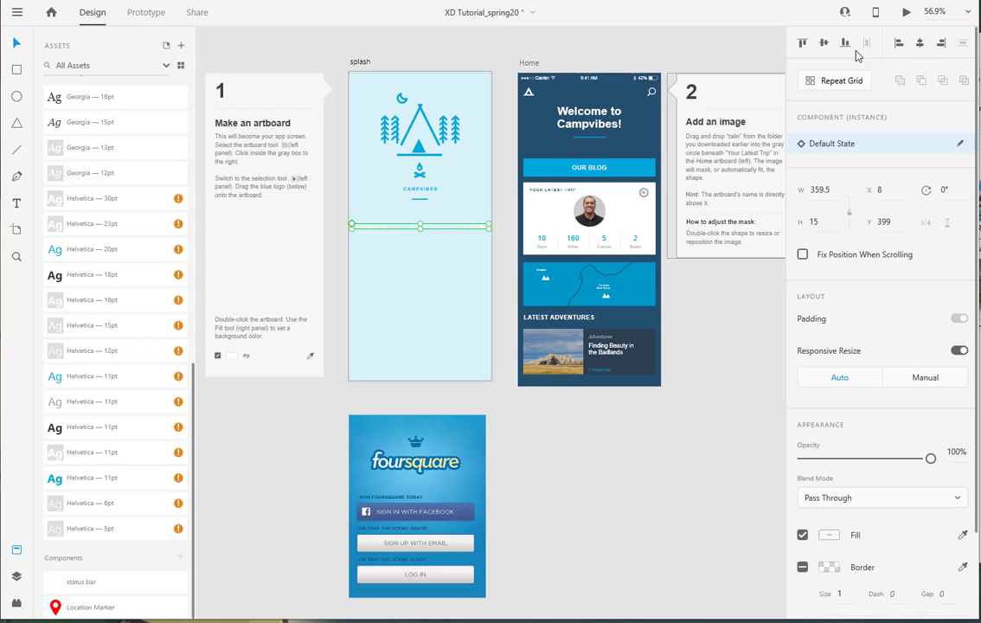
left_click(802, 42)
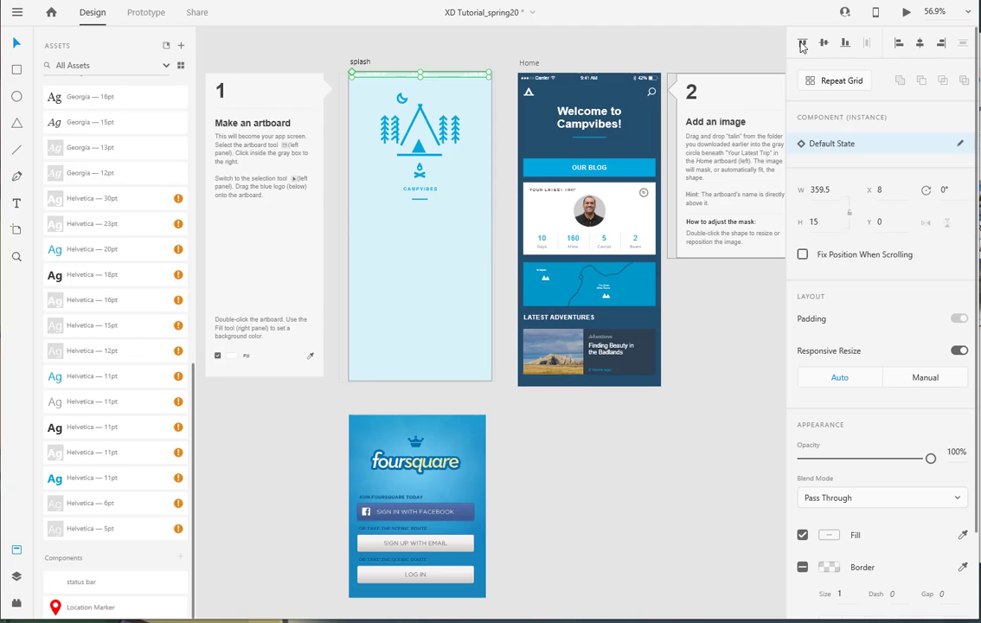
left_click(610, 510)
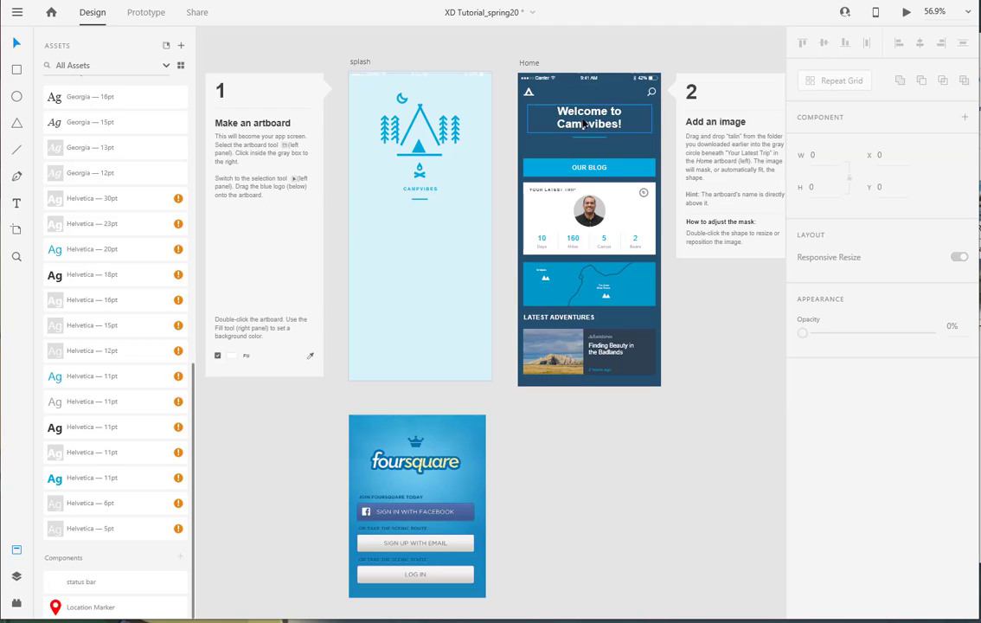
Step: Fix the position of the Home artboard's master status bar when scrolling
left_click(564, 79)
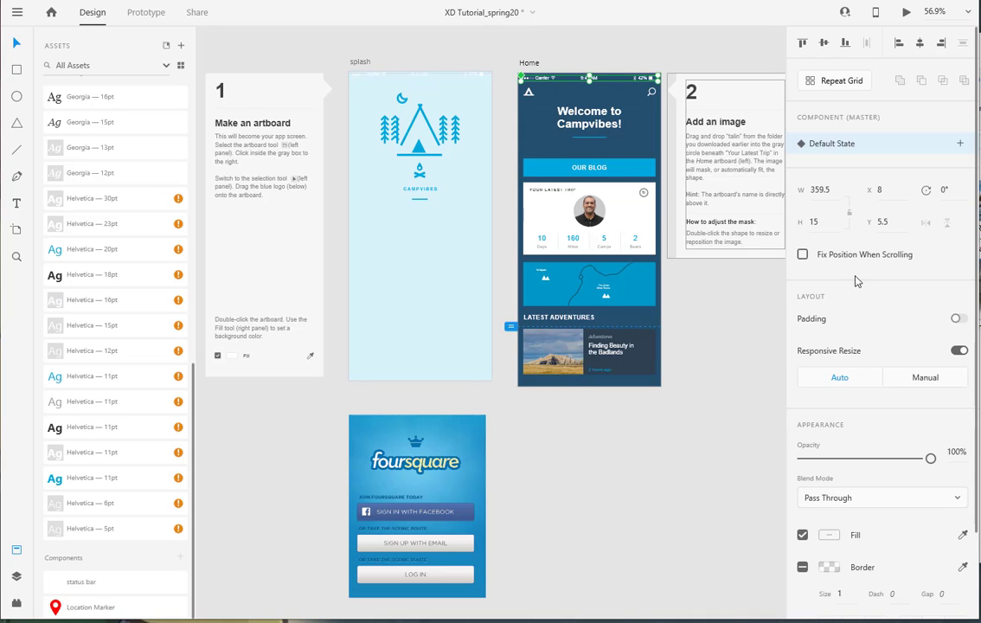
left_click(802, 256)
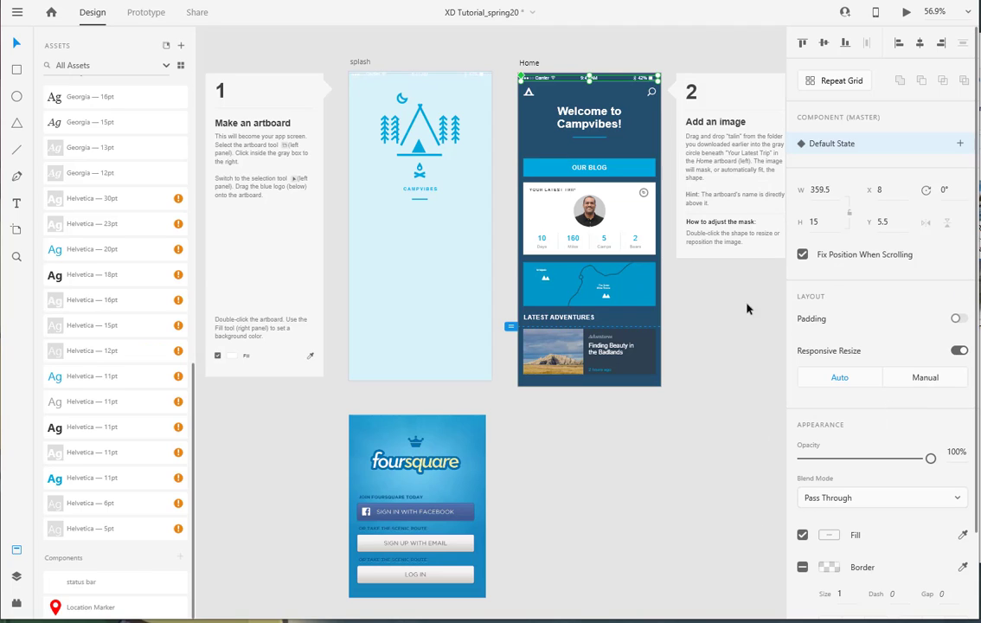
left_click(749, 414)
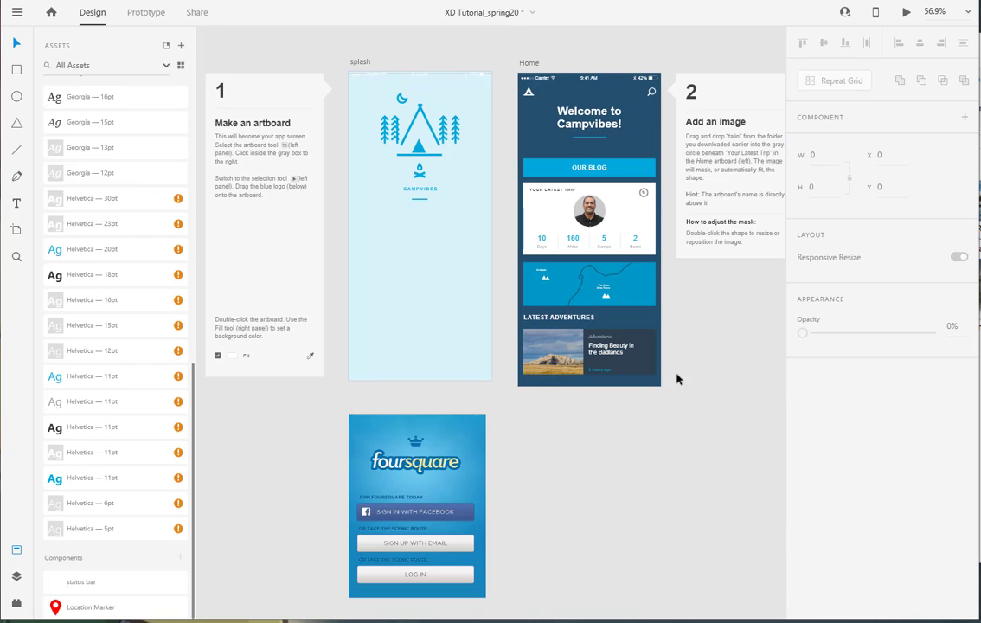
Step: Nudge the status bar instance on the splash artboard down to Y 3
left_click(588, 78)
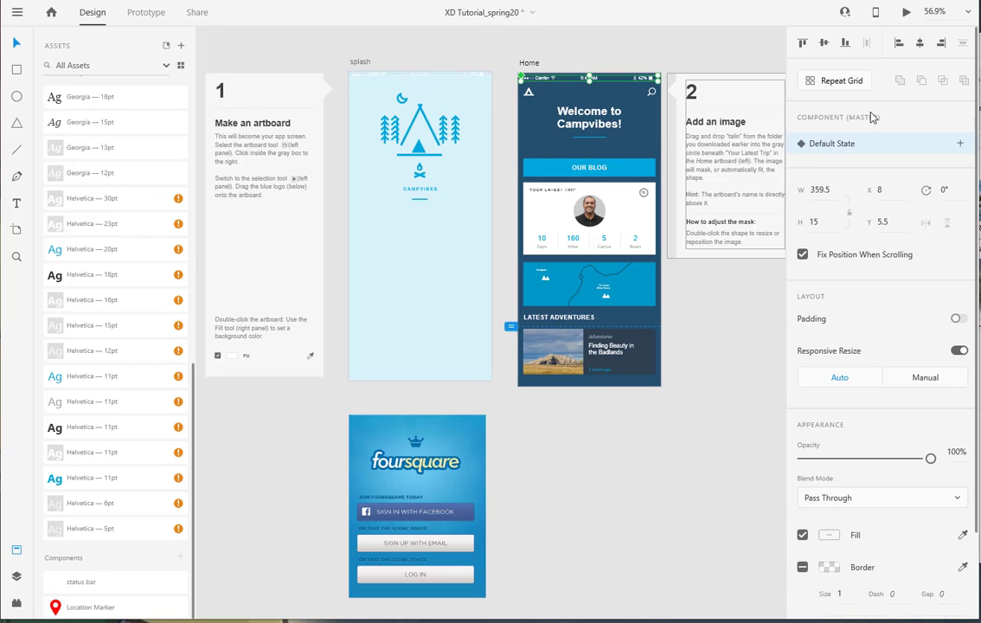
left_click(738, 441)
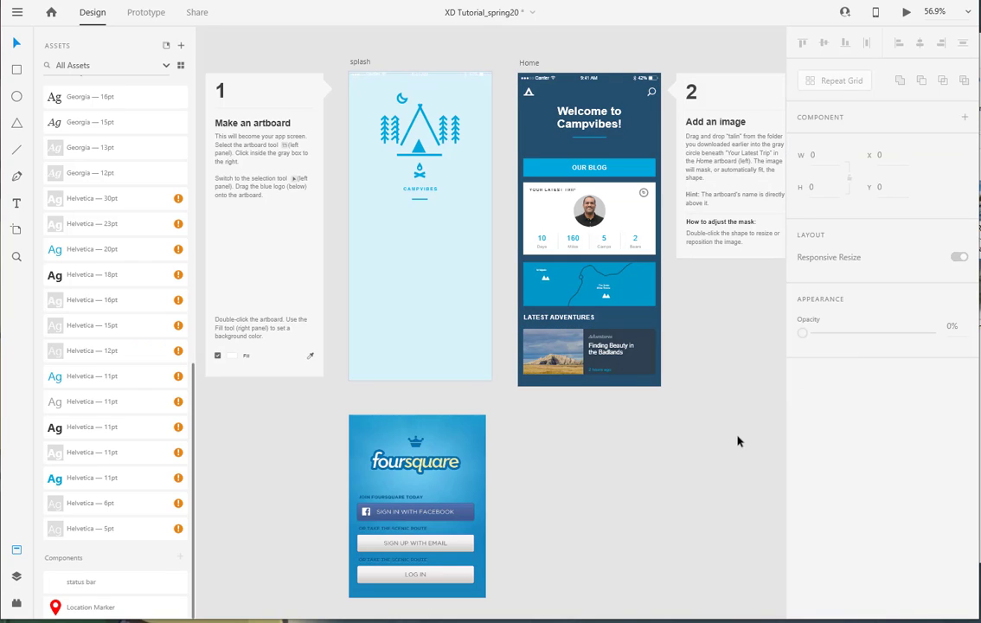
left_click(425, 82)
key("Down")
key("Down")
key("Down")
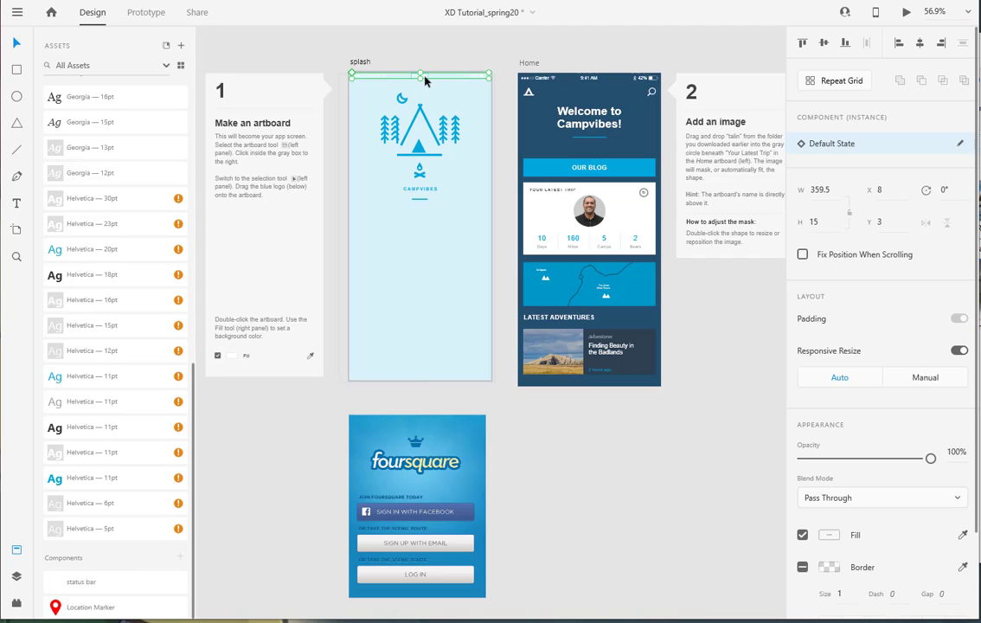
left_click(710, 530)
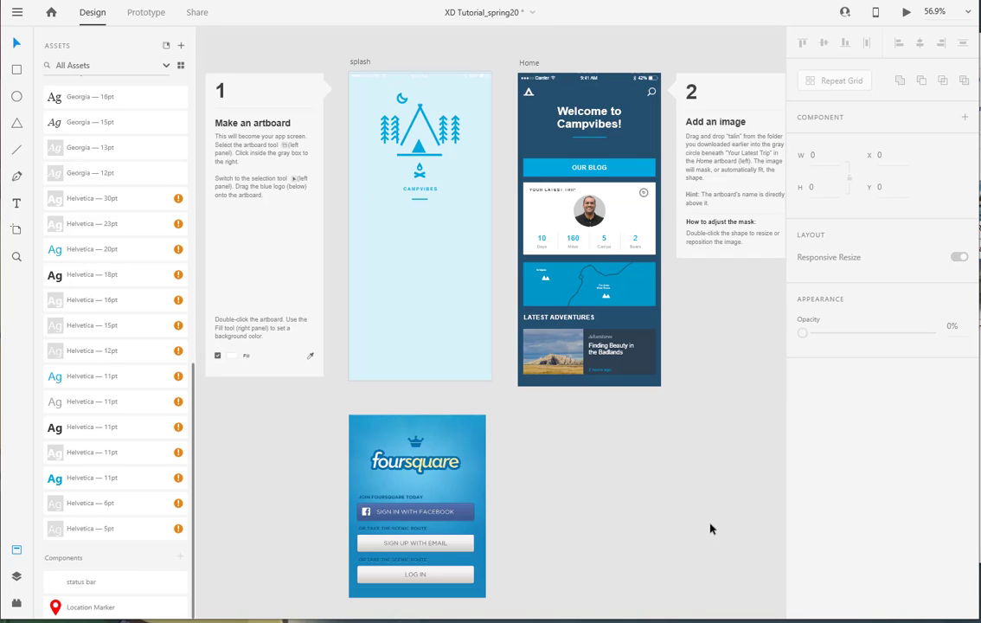
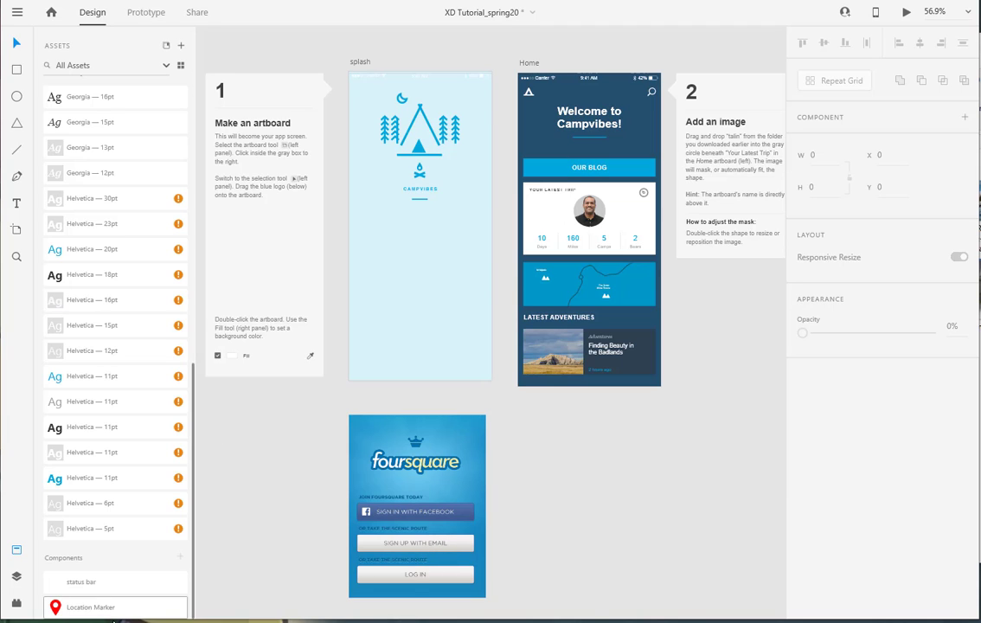
Step: Draw a borderless light grey rectangle, about 288 by 52, in the lower part of the splash artboard at about X 51, Y 529
left_click(18, 70)
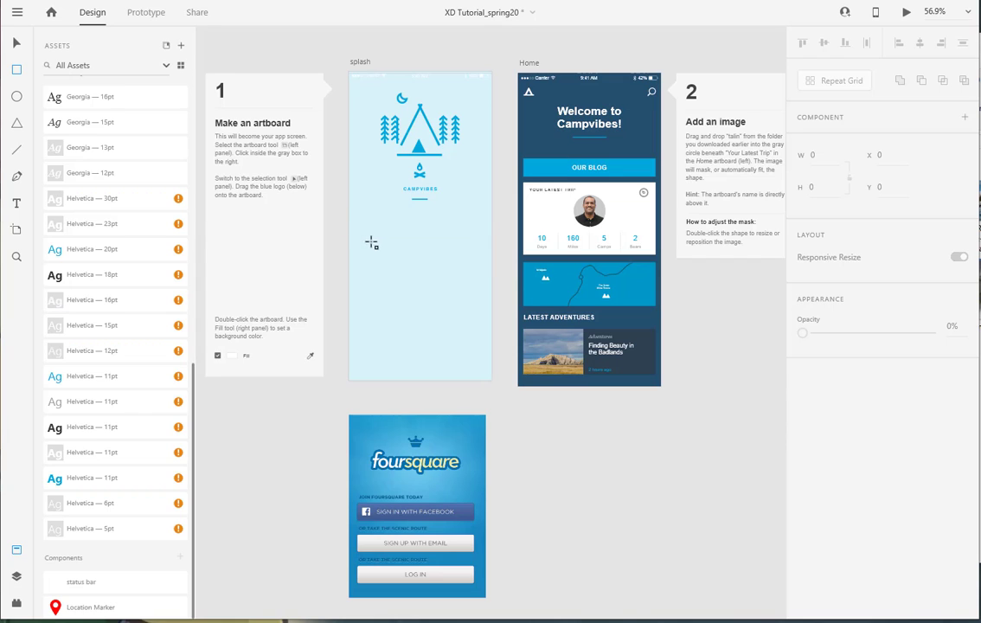
left_click_drag(369, 274, 478, 295)
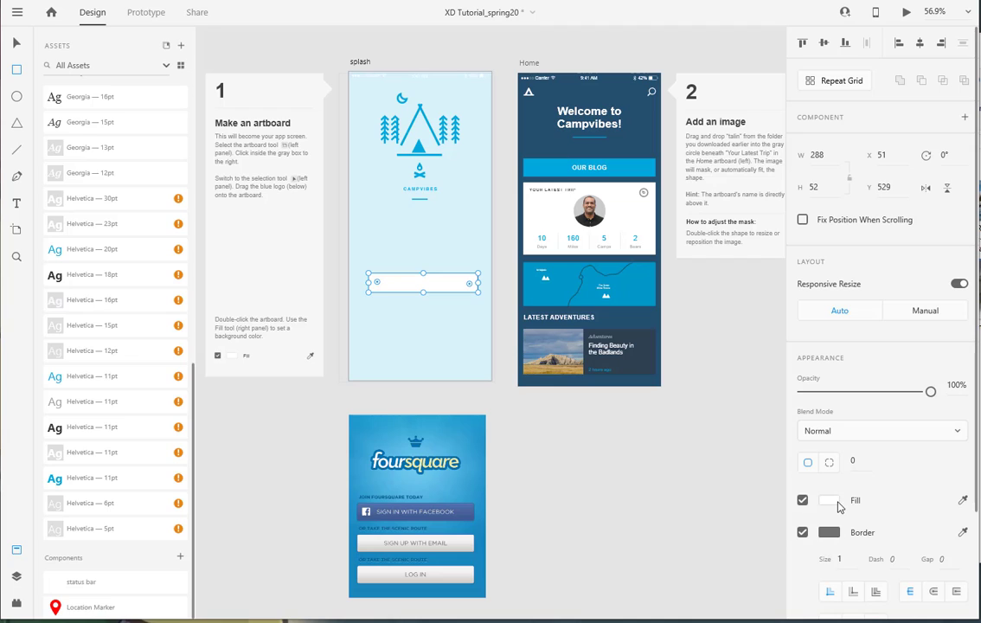
left_click(828, 532)
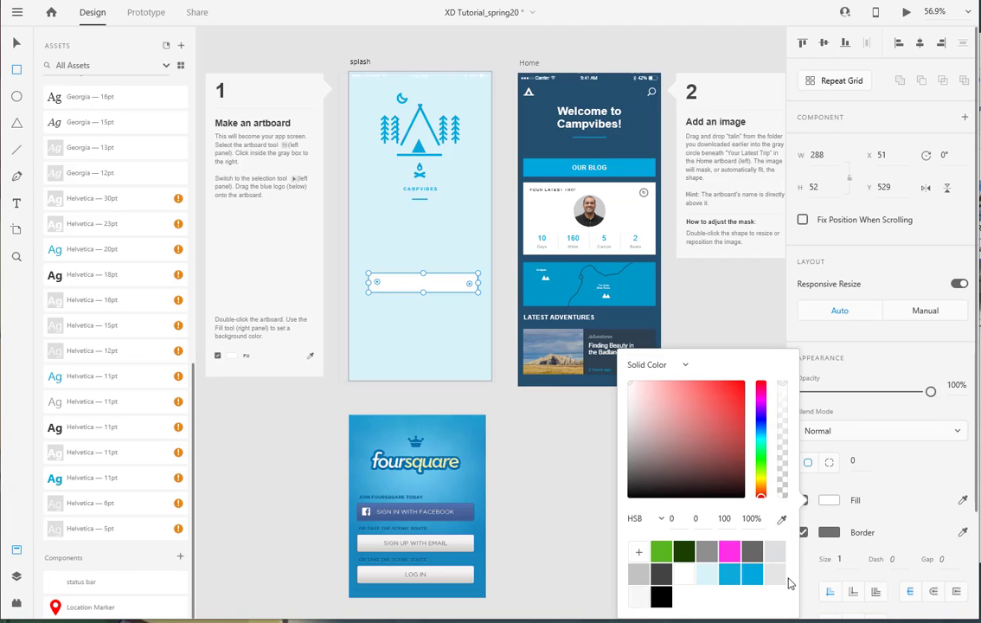
left_click(773, 552)
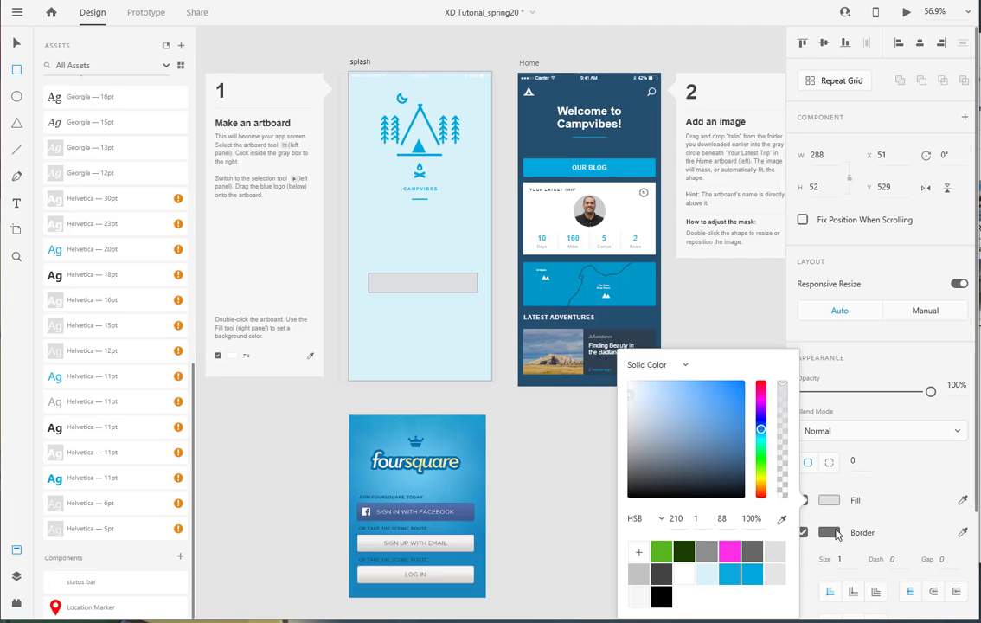
left_click(874, 485)
left_click(802, 536)
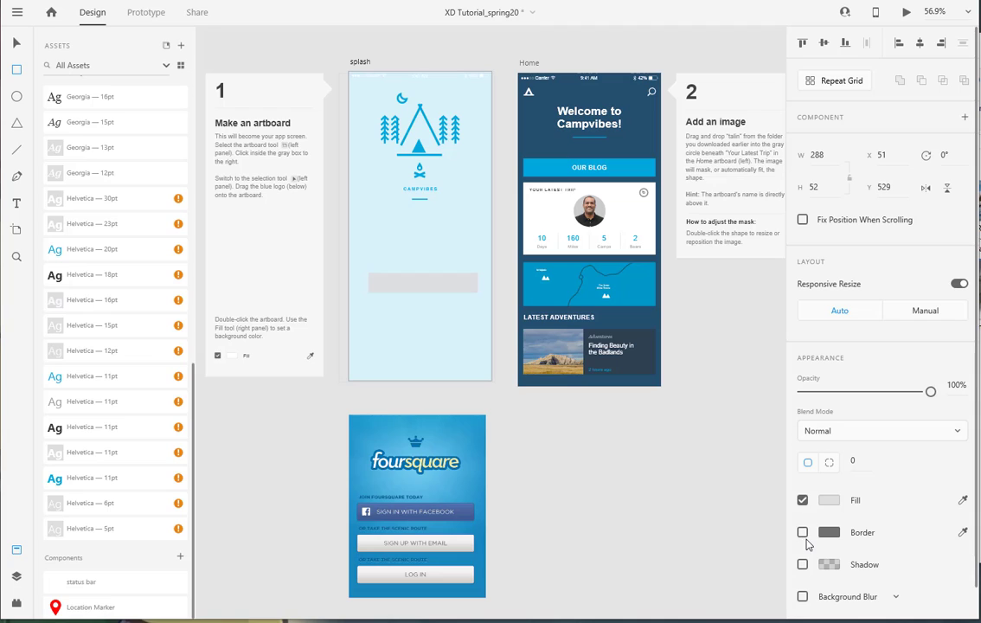
Step: Give the rectangle a linear gradient fill from the light grey to a slightly darker grey, HSB 180, 2, 74
left_click(829, 502)
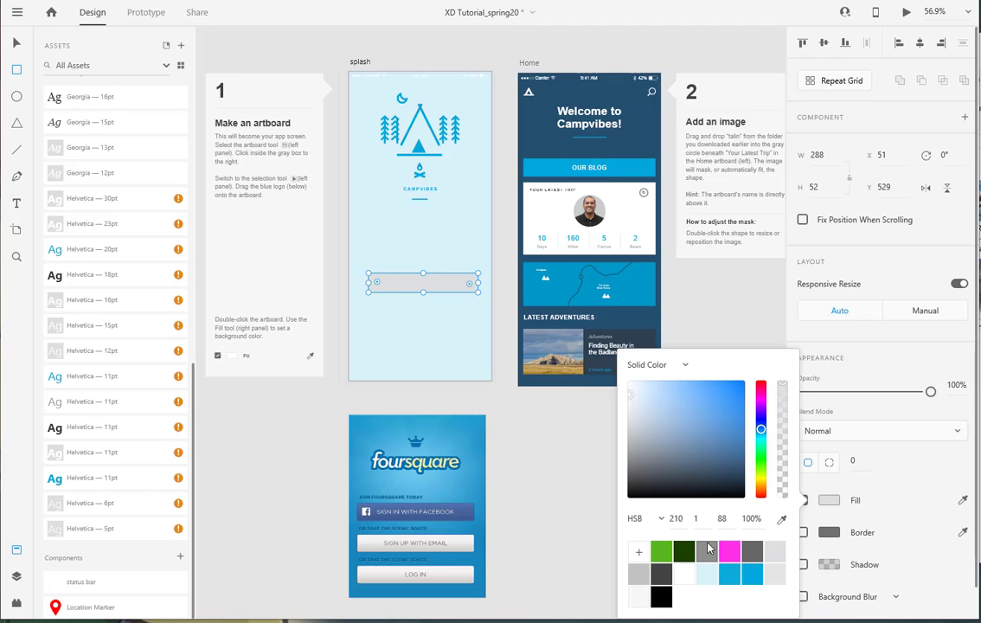
left_click(680, 368)
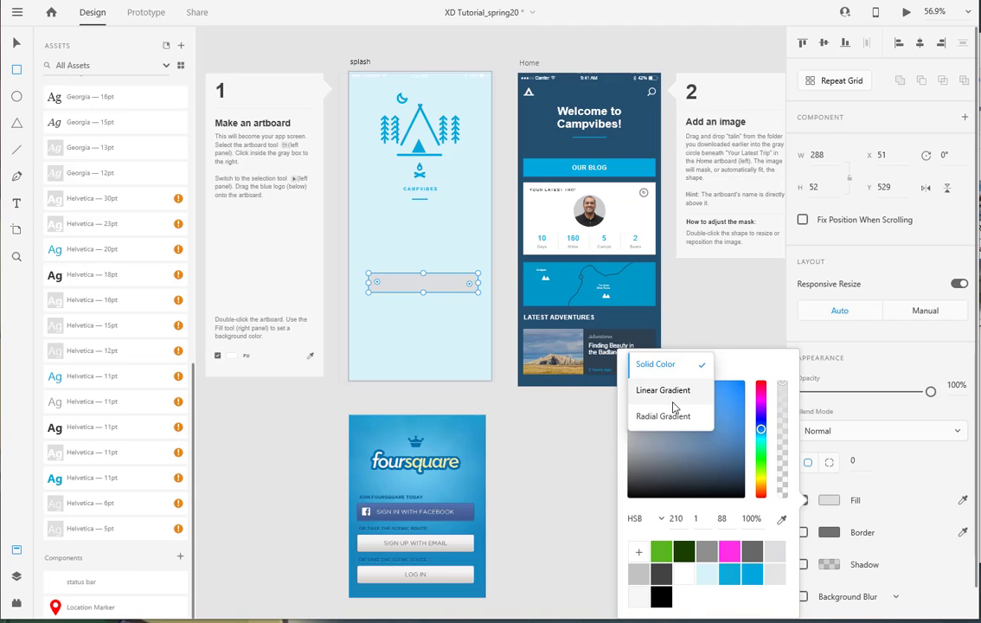
left_click(675, 400)
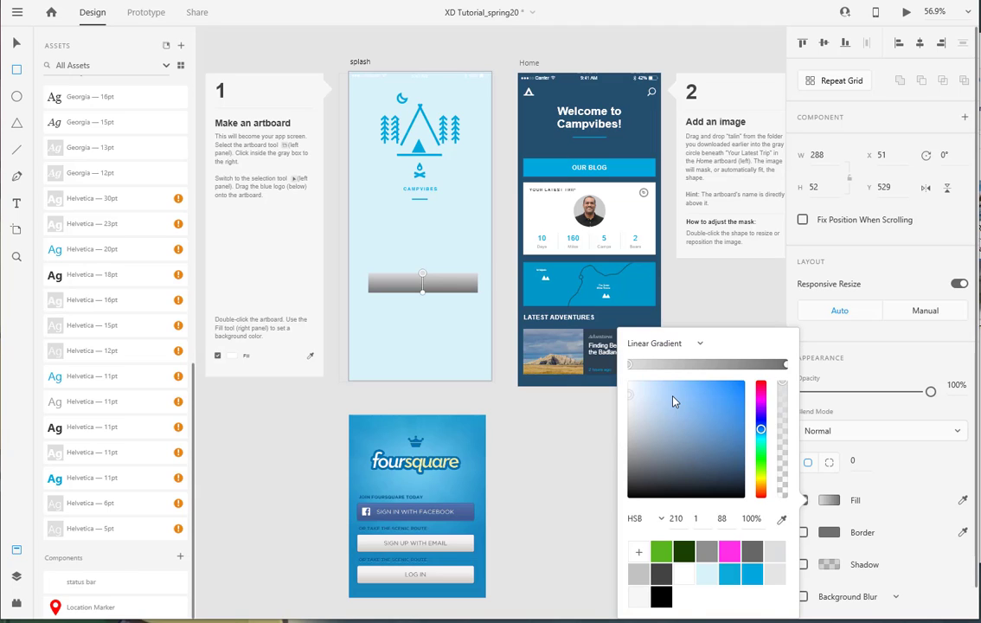
left_click(787, 366)
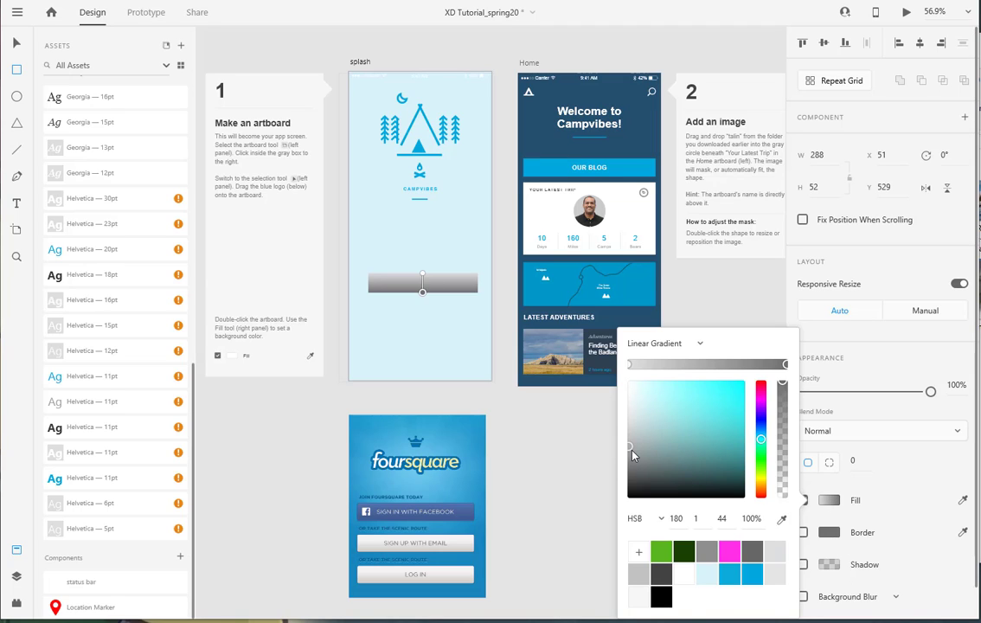
left_click_drag(632, 450, 631, 416)
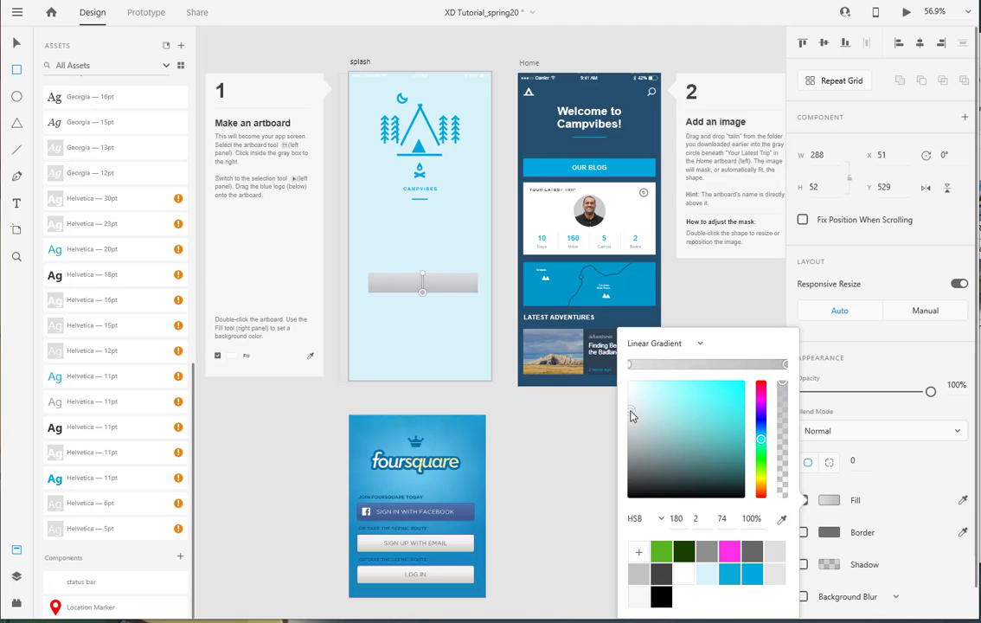
left_click(631, 365)
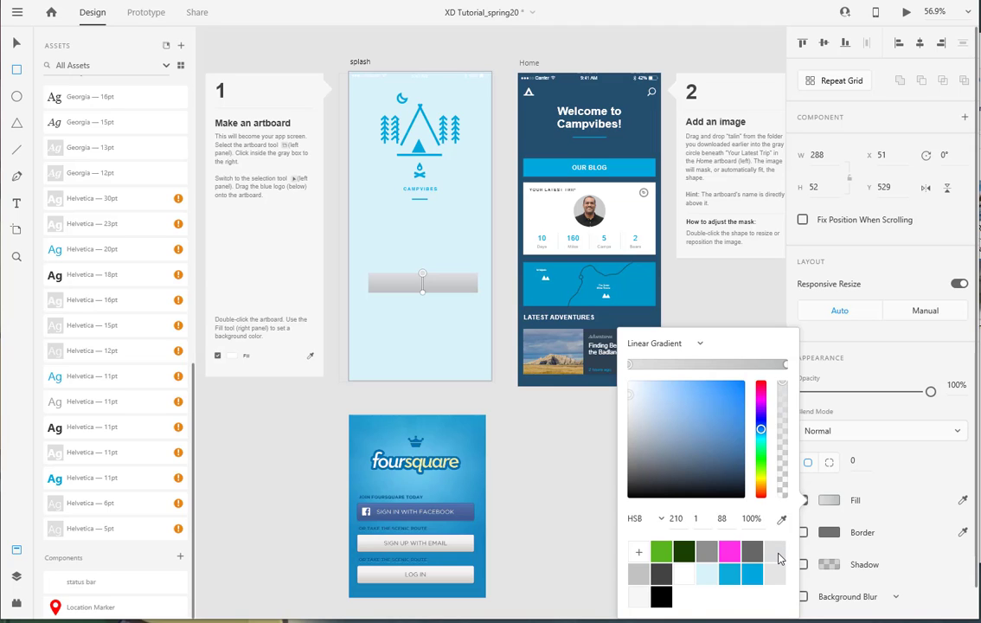
left_click(530, 463)
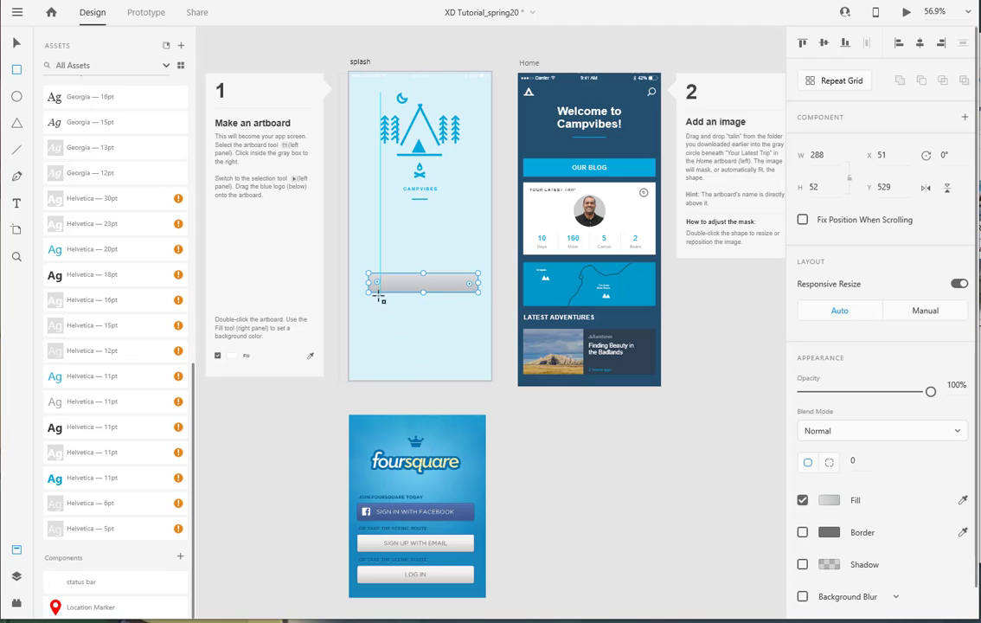
Step: Enlarge the gradient rectangle to about 334 by 60 at X 21, Y 525 and round its corners to a radius of 30
left_click(16, 42)
left_click_drag(368, 284, 356, 284)
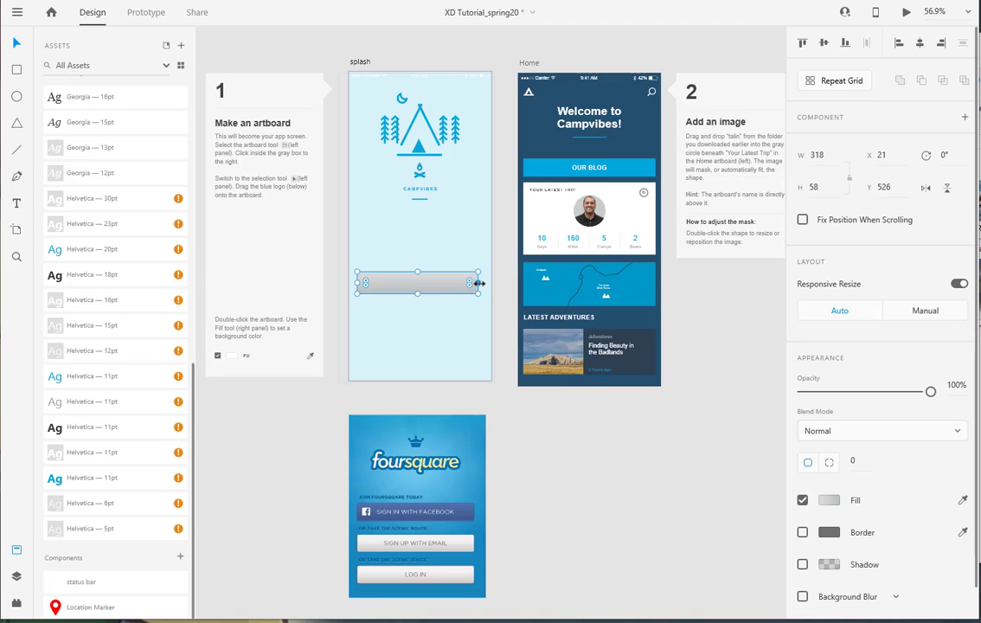
left_click_drag(478, 283, 484, 282)
left_click_drag(365, 282, 372, 283)
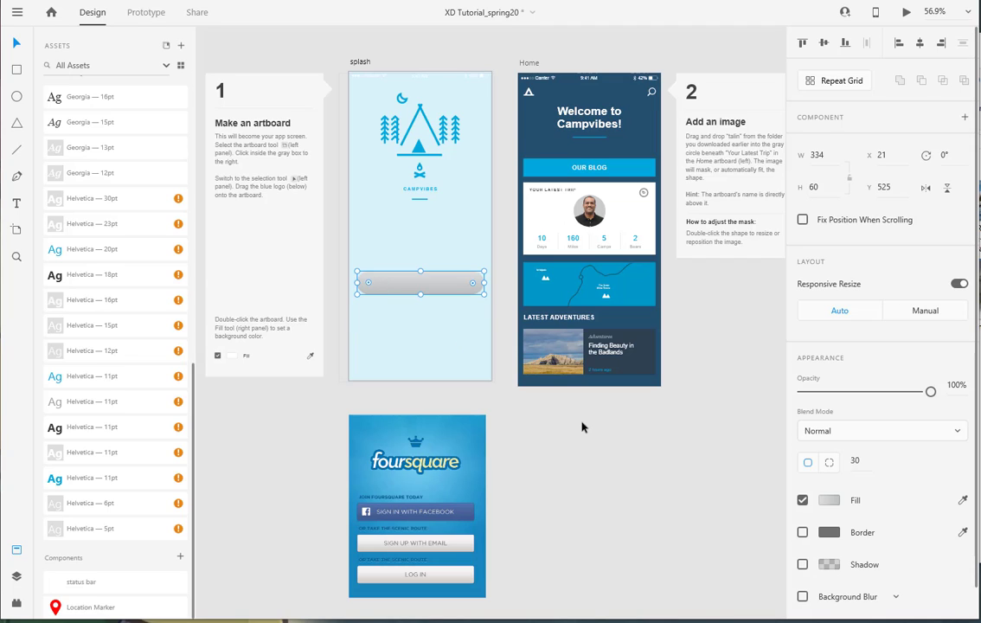
left_click(540, 540)
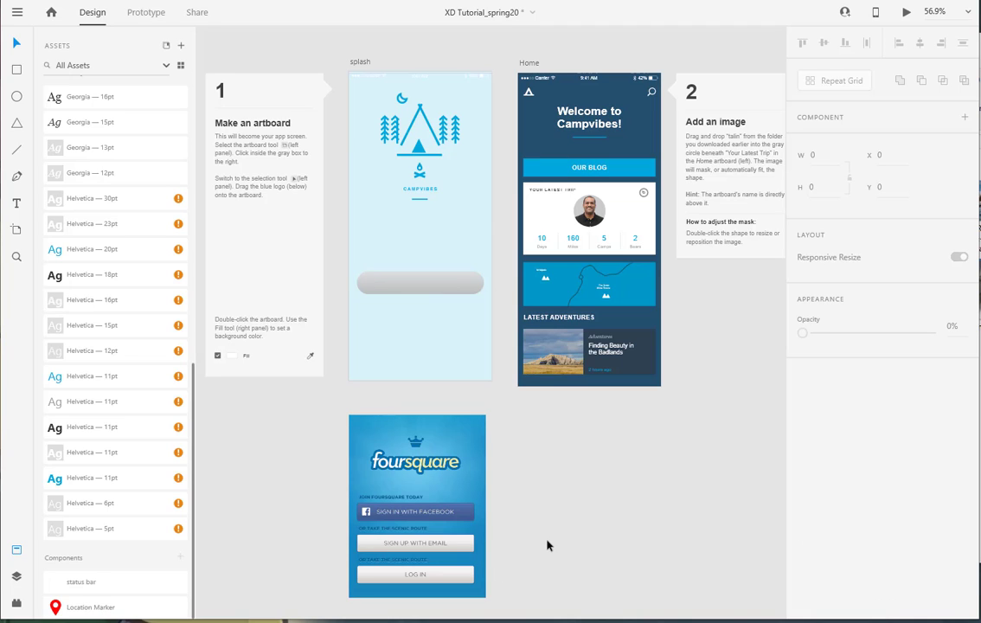
Step: Reduce the corner radius of the gradient rectangle to 25
left_click(418, 288)
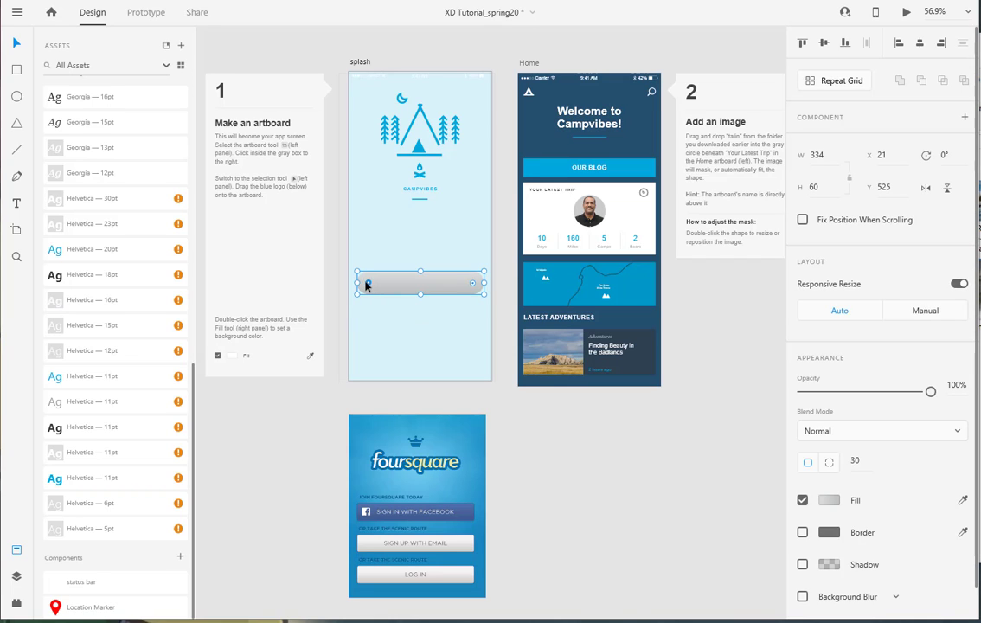
left_click_drag(366, 287, 363, 282)
left_click(414, 319)
key("ctrl+z")
left_click_drag(366, 282, 366, 283)
left_click(599, 478)
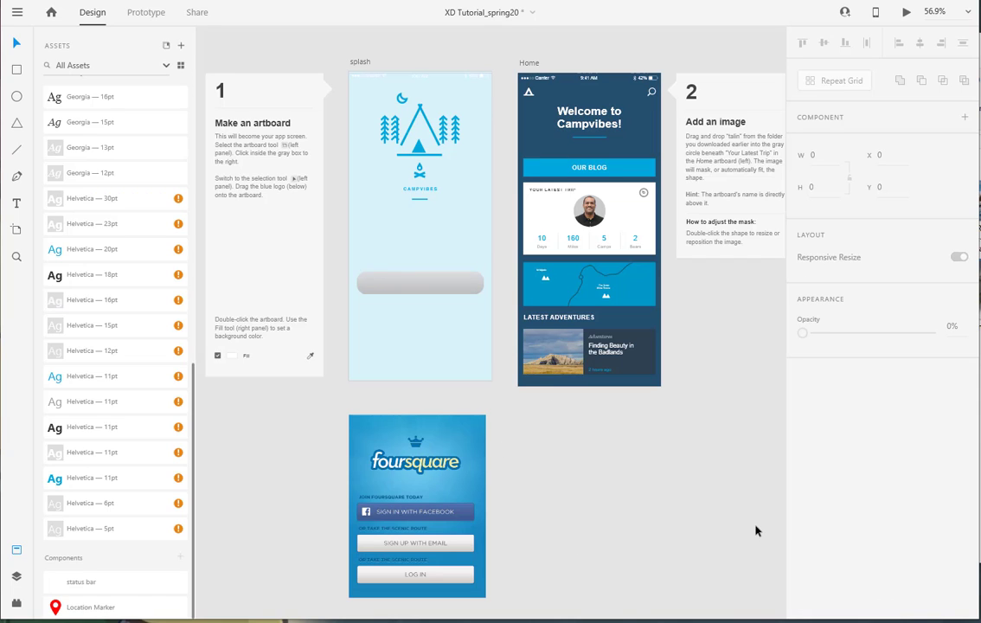
left_click(449, 294)
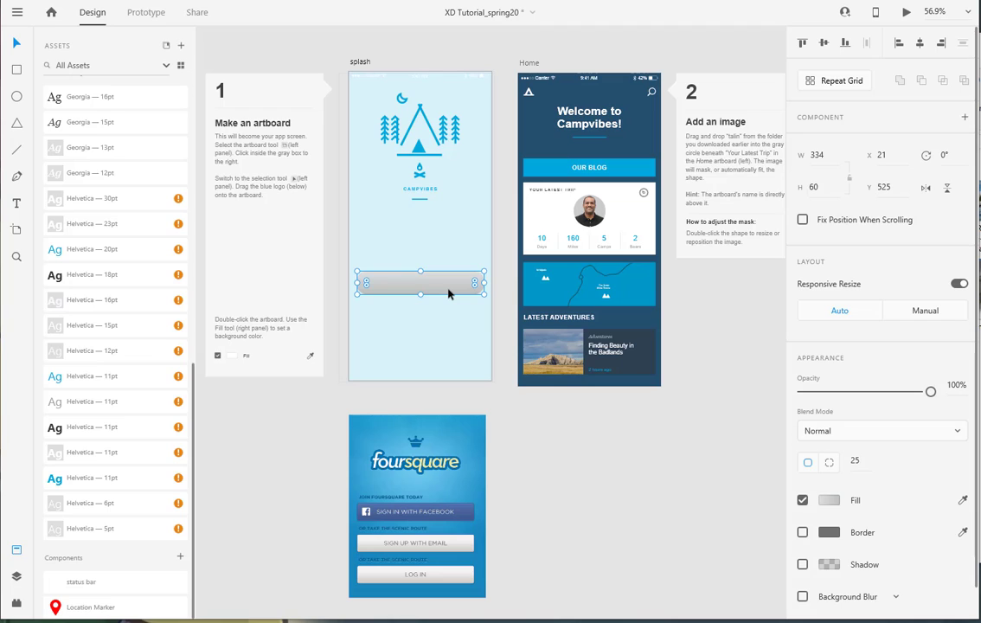
double_click(449, 294)
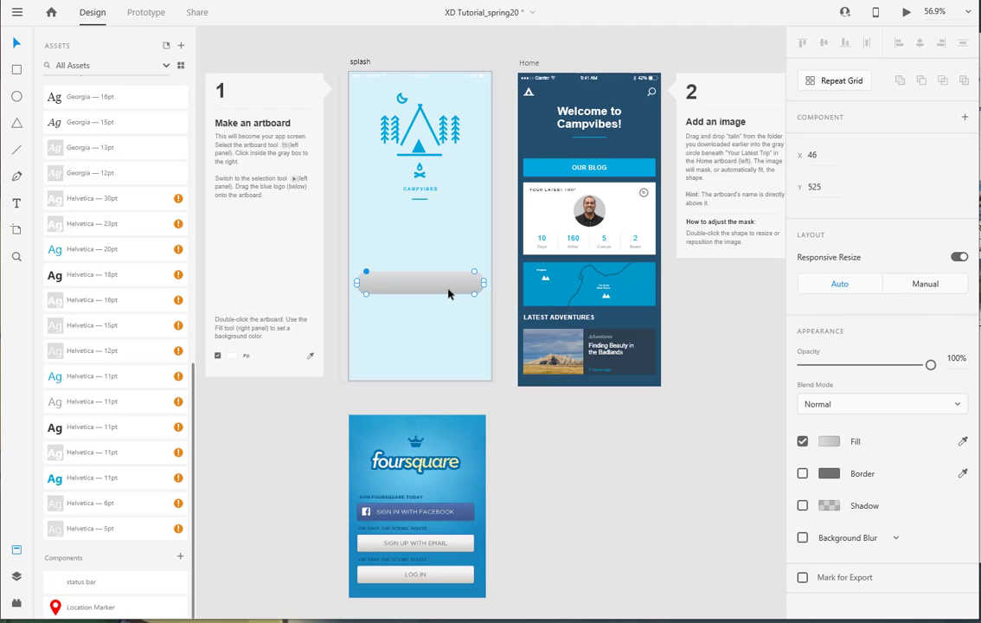
left_click(448, 293)
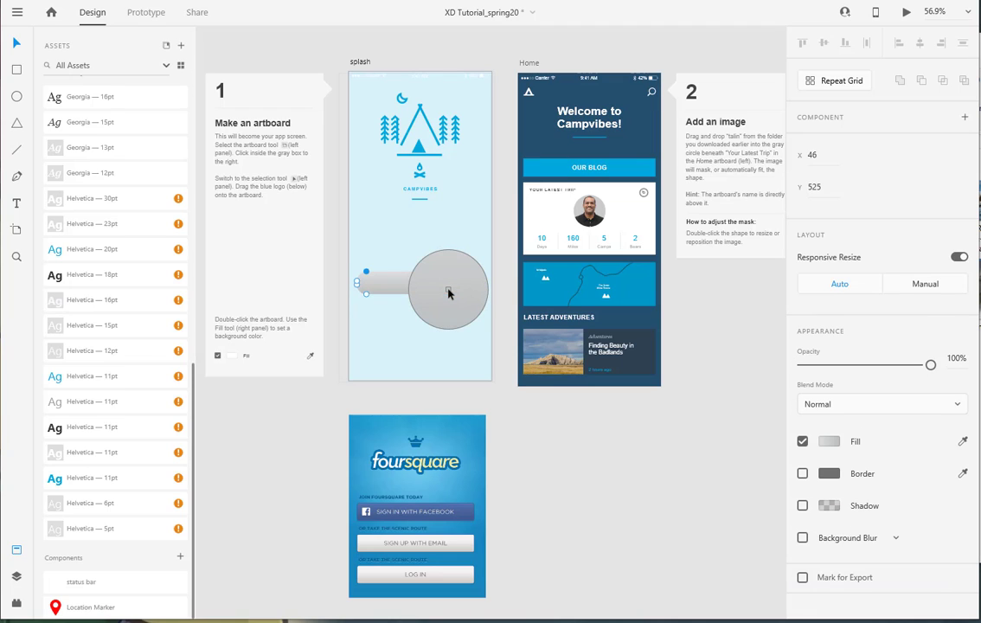
left_click(568, 478)
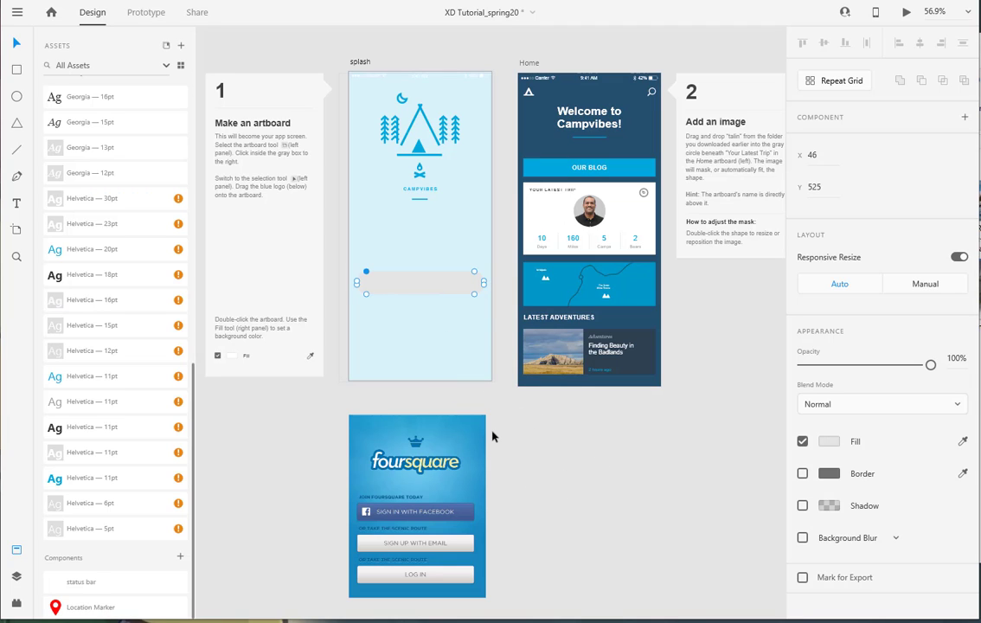
left_click(591, 503)
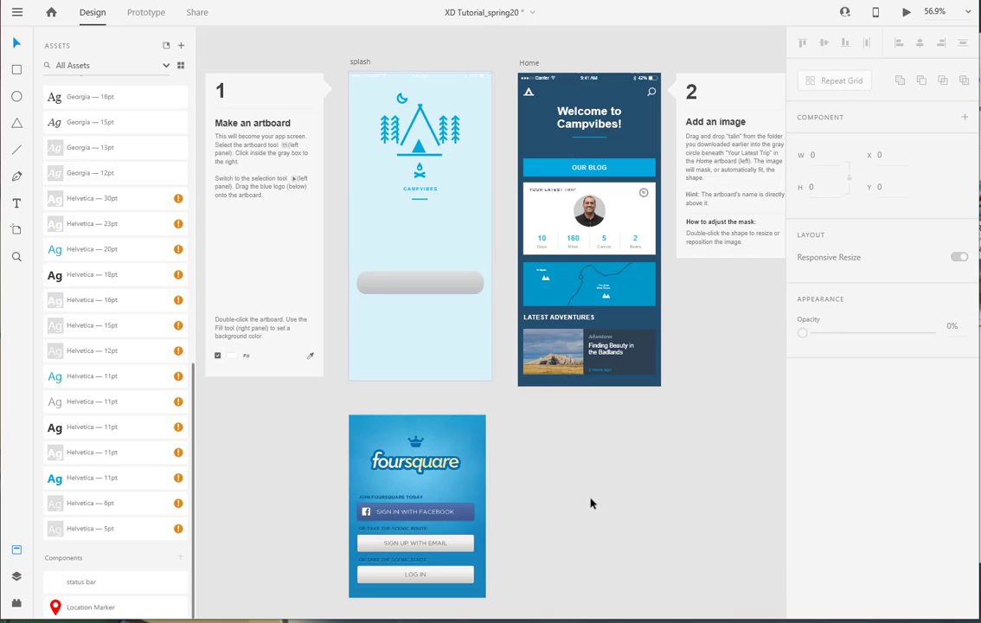
Step: Add the text label SIGN UP WITH EMAIL and center it on the rounded gradient rectangle
left_click(85, 101)
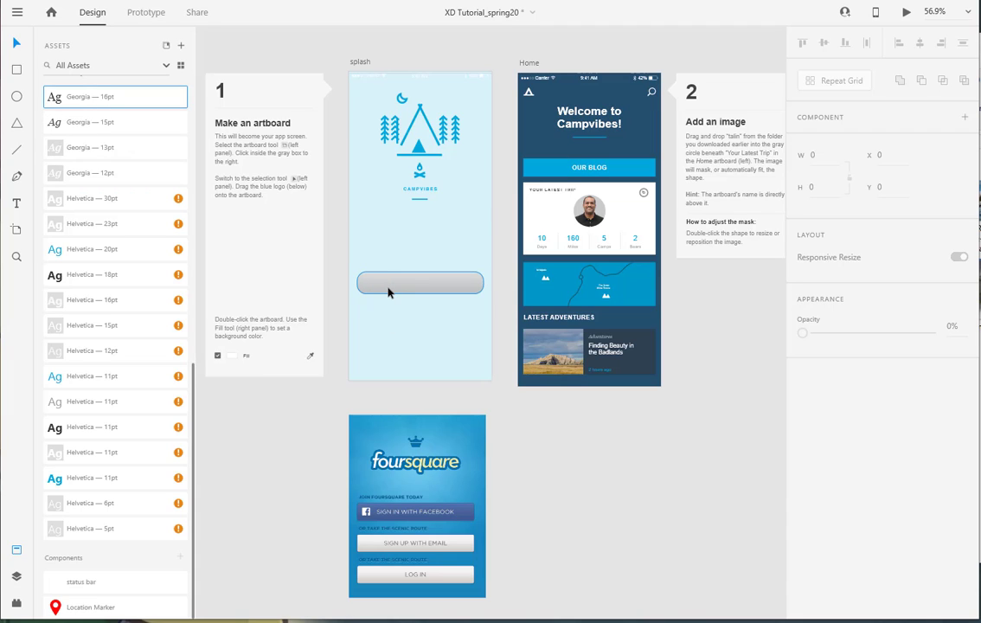
left_click(17, 202)
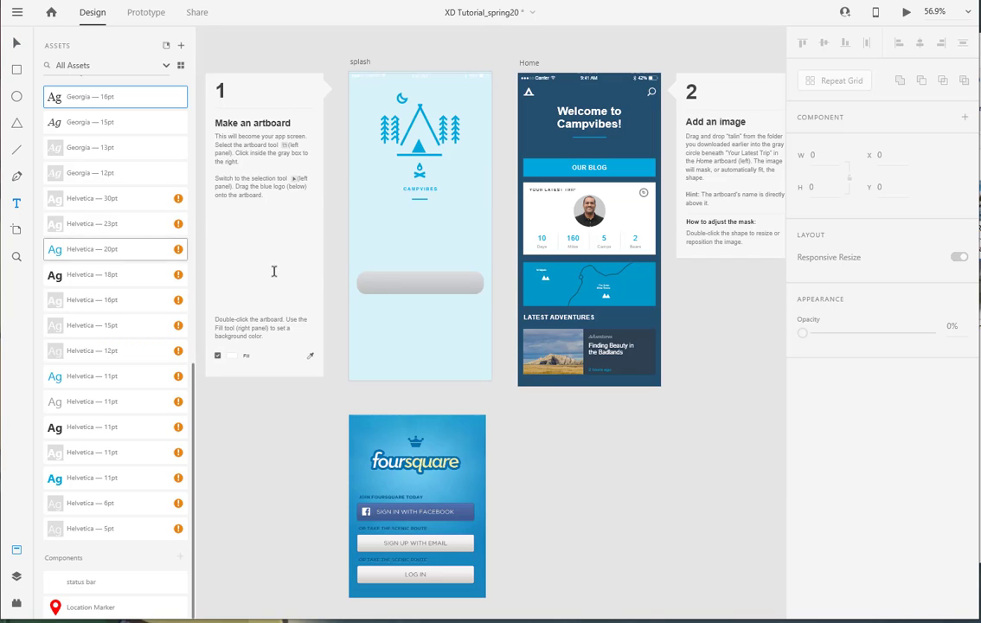
left_click(386, 285)
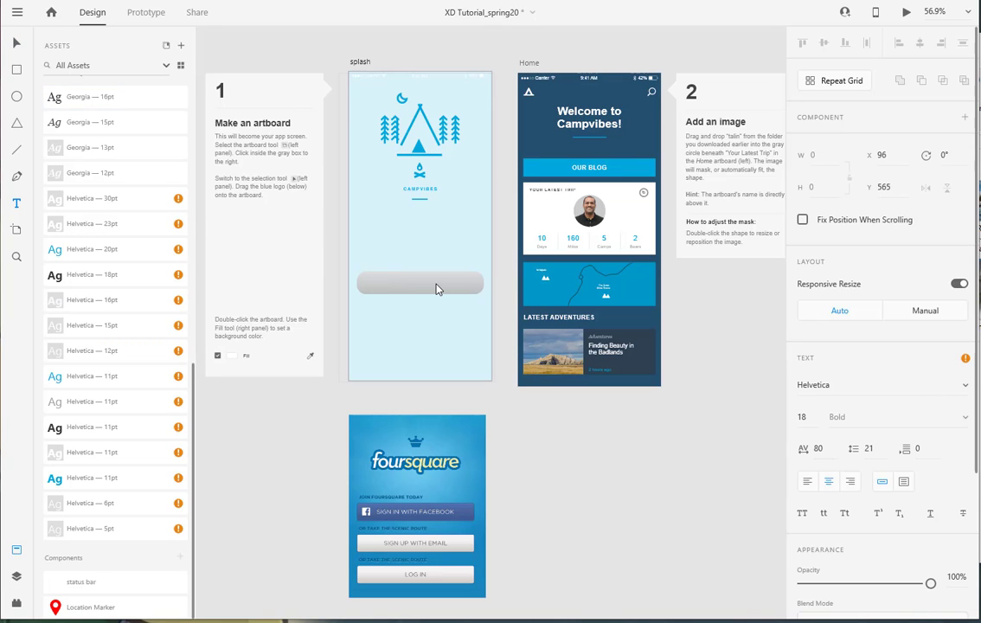
type("Sign")
key("BackSpace")
type("n Up WITH EMAIL")
left_click(16, 44)
left_click_drag(390, 287, 429, 287)
Step: Group the SIGN UP WITH EMAIL label with its rounded rectangle and make the group a reusable component
left_click(431, 288)
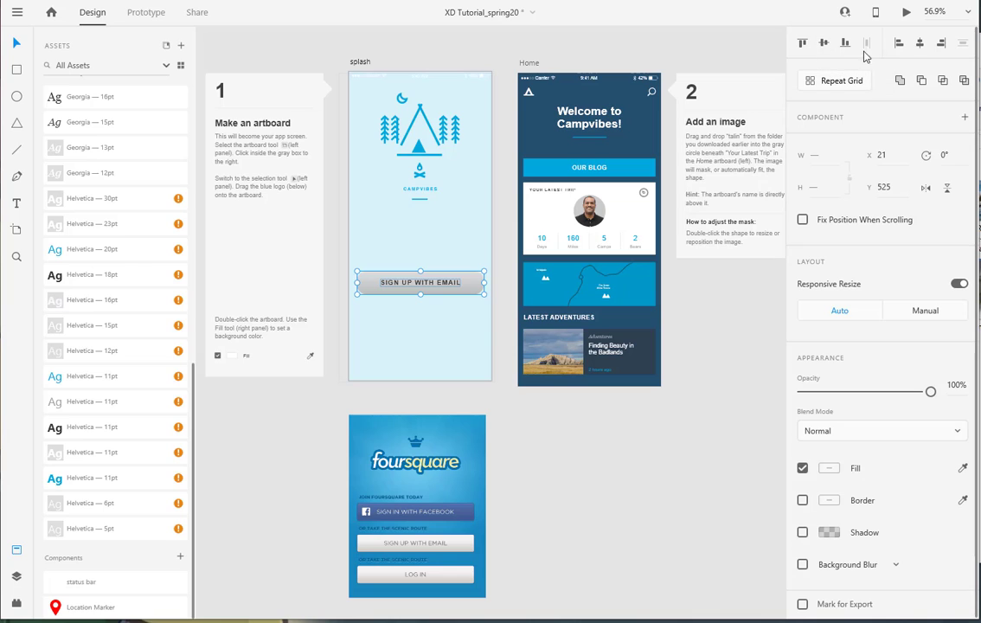
right_click(424, 288)
left_click(451, 191)
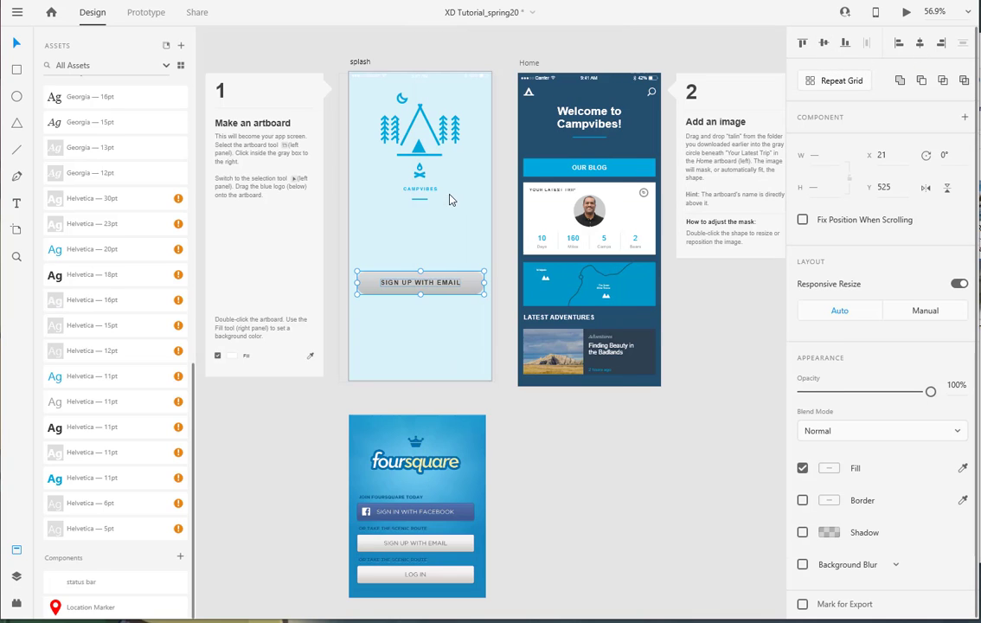
right_click(437, 288)
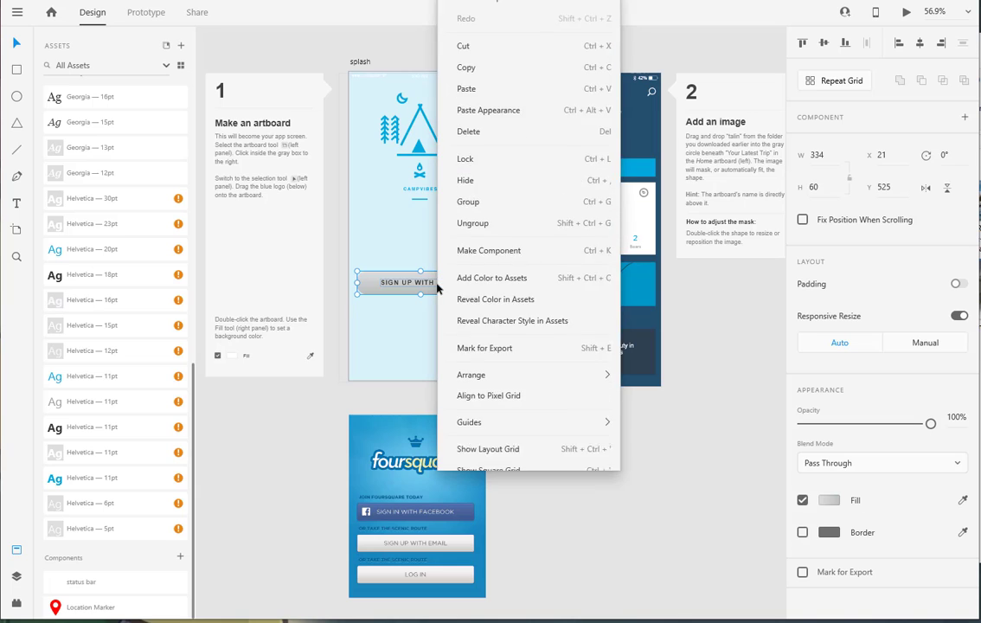
left_click(471, 240)
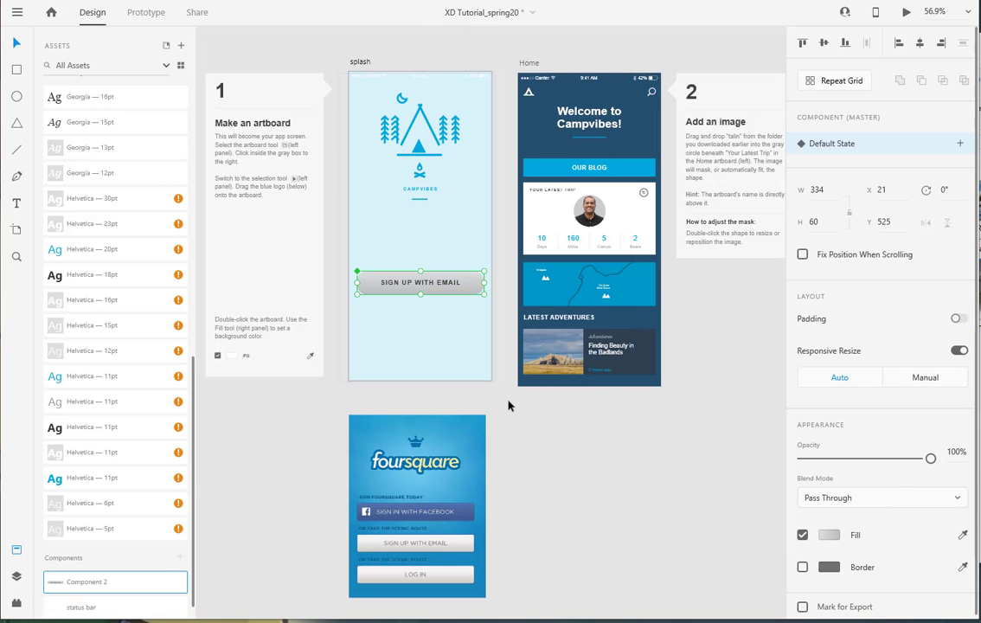
left_click(576, 454)
left_click(447, 283)
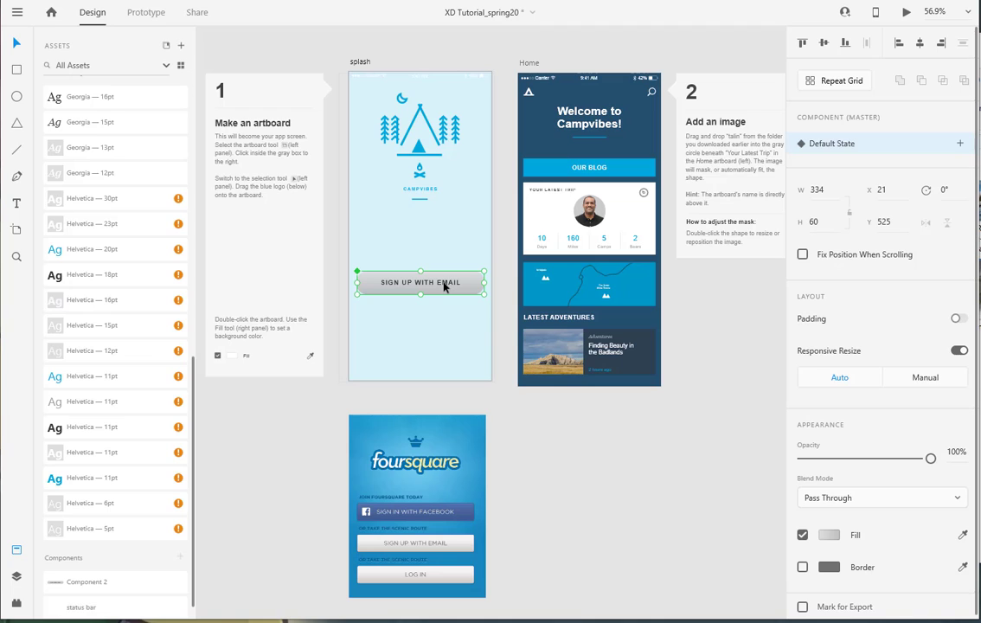
Step: Delete the SIGN UP WITH EMAIL master from the splash artboard and rename its component asset to large button
key("Delete")
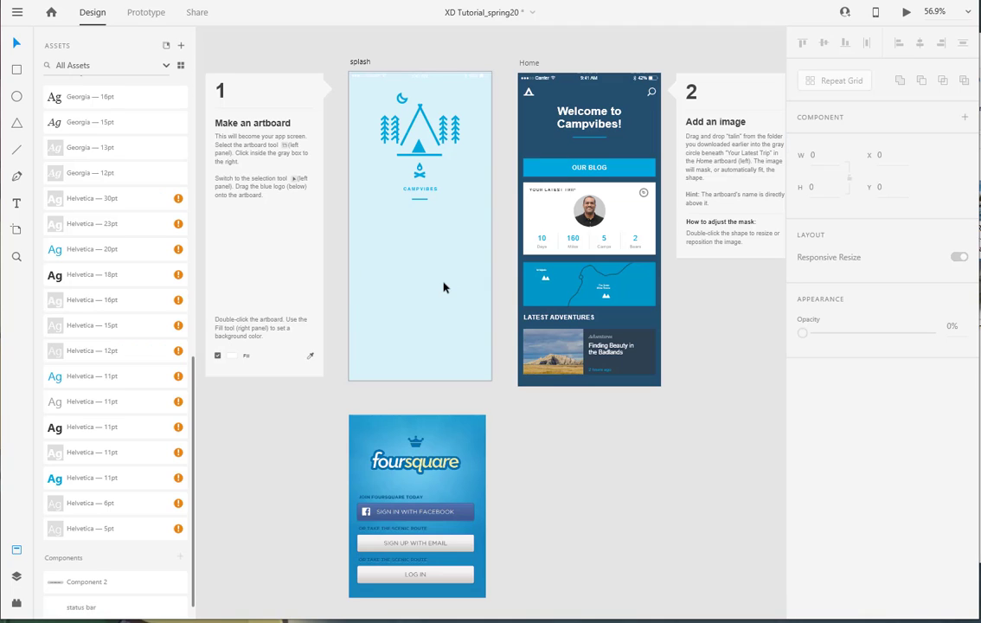
double_click(102, 588)
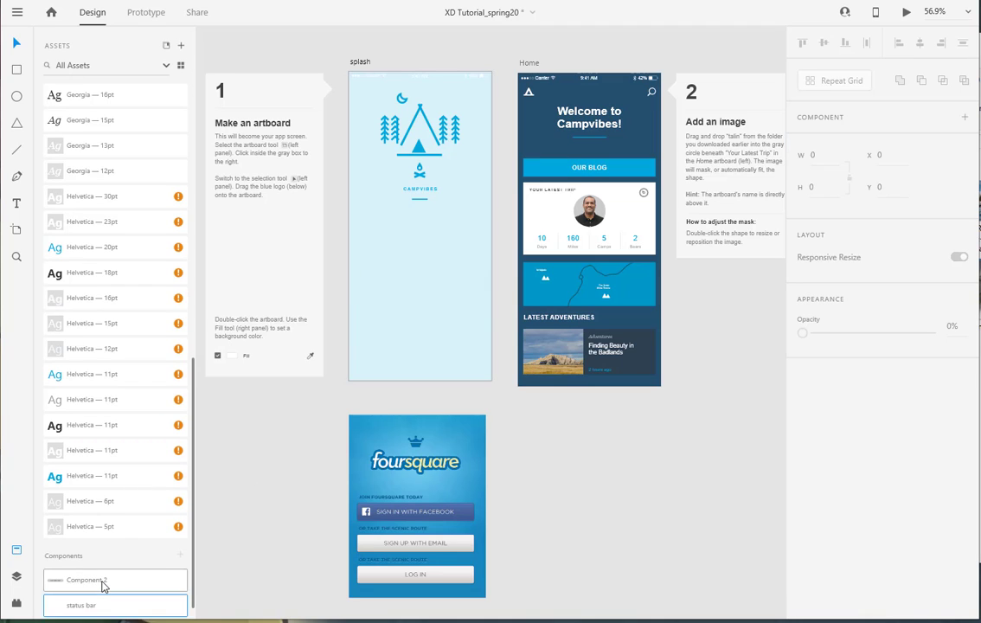
type("large button")
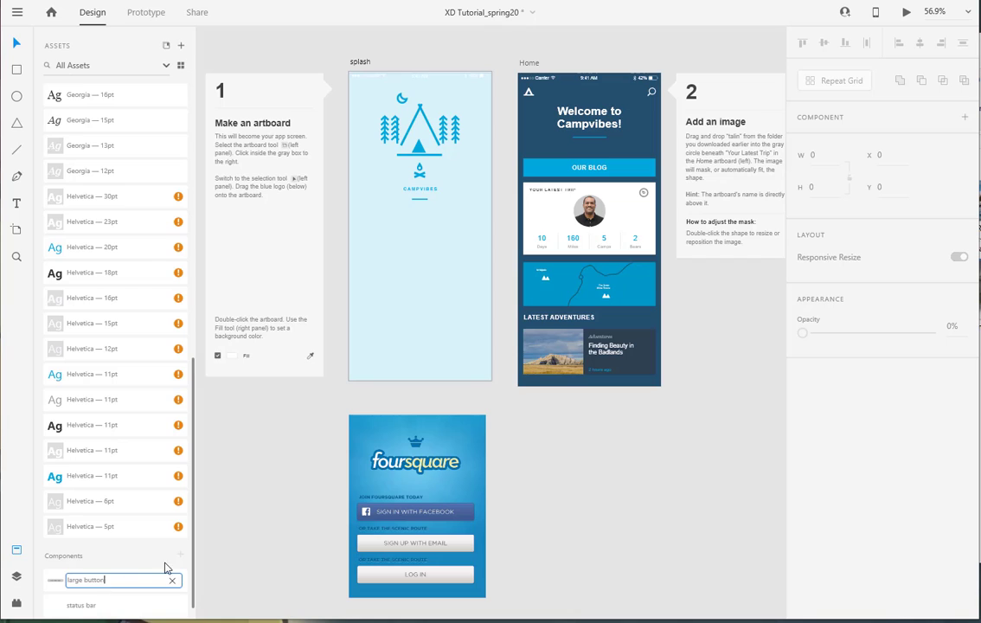
left_click(251, 574)
Step: Place two large button components horizontally centered on the splash artboard, at X 21, Y 423 and X 21, Y 513
left_click_drag(62, 588, 393, 320)
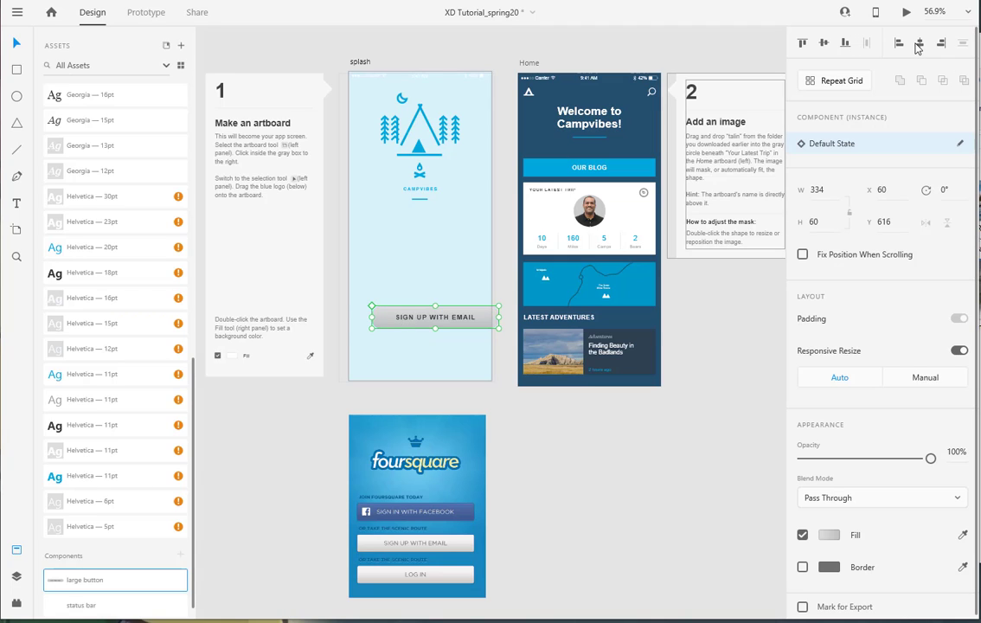
left_click_drag(460, 320, 451, 243)
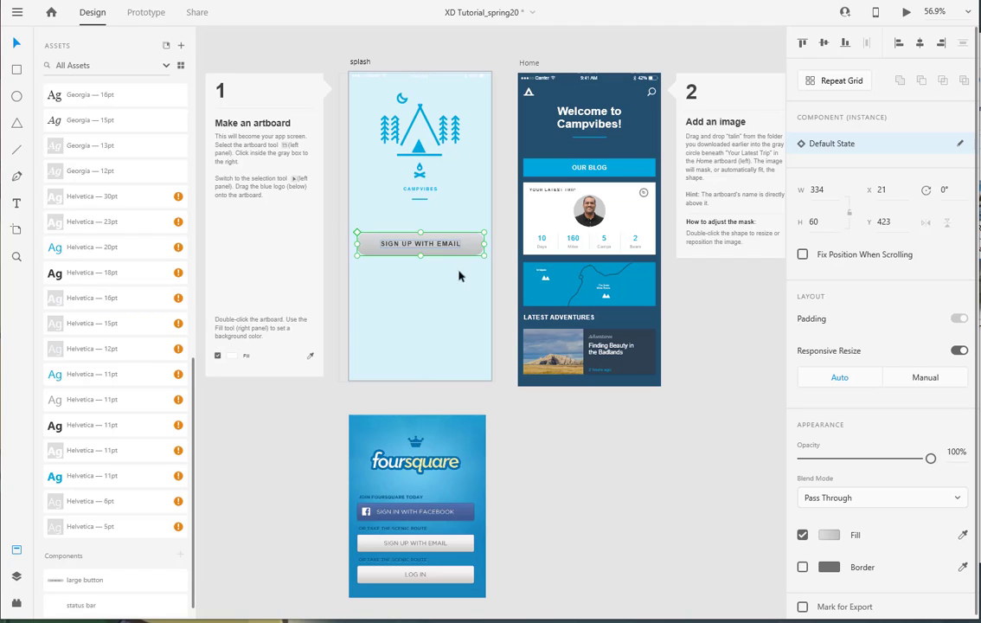
left_click(536, 493)
left_click_drag(80, 585, 394, 282)
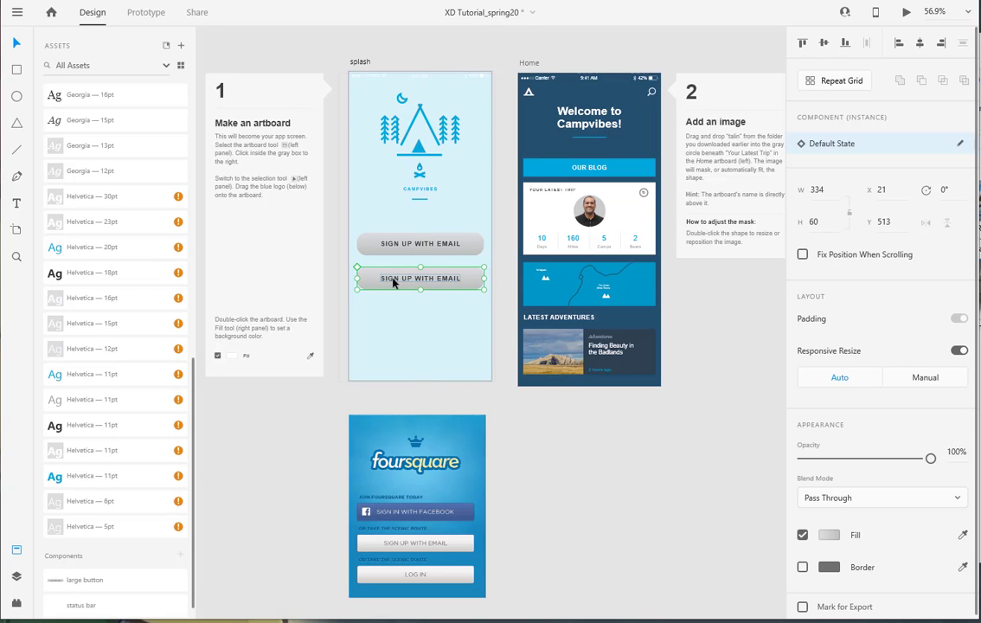
Step: Replace the lower button's label text with LOG IN
double_click(394, 282)
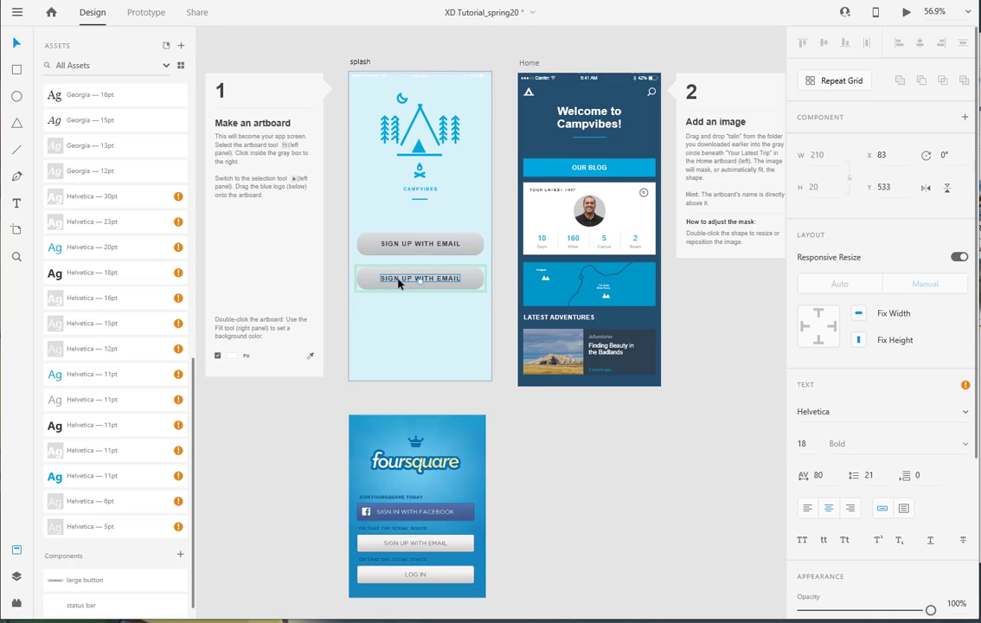
double_click(422, 279)
left_click(438, 279)
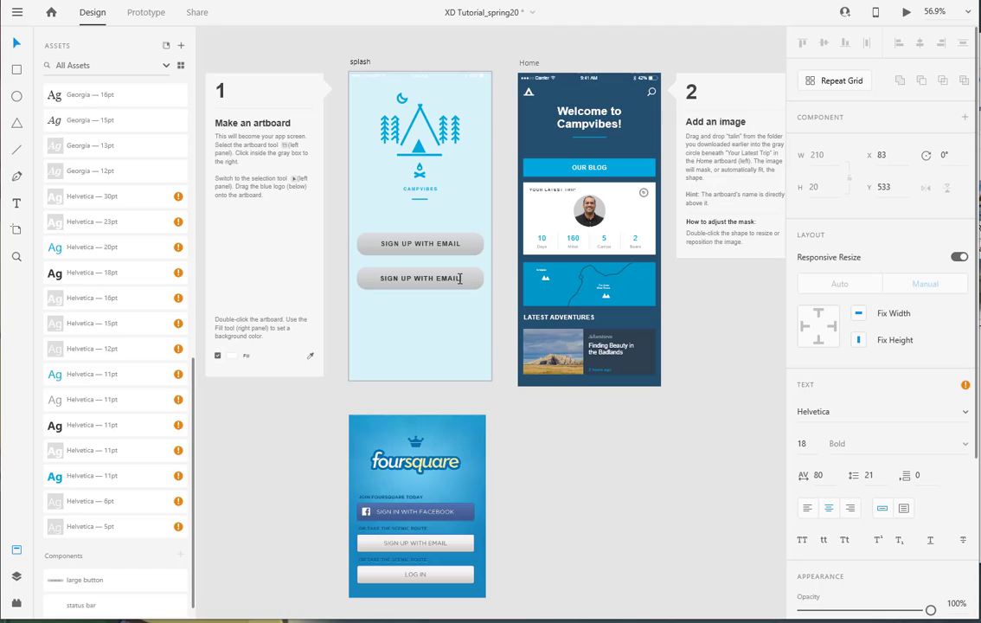
key("BackSpace")
key("BackSpace")
key("BackSpace")
key("BackSpace")
key("BackSpace")
key("BackSpace")
key("BackSpace")
key("BackSpace")
key("BackSpace")
key("BackSpace")
key("BackSpace")
key("BackSpace")
key("BackSpace")
key("BackSpace")
type("Log")
key("BackSpace")
key("BackSpace")
type("OG IN")
key("BackSpace")
key("BackSpace")
key("BackSpace")
key("BackSpace")
key("BackSpace")
key("Escape")
left_click(567, 479)
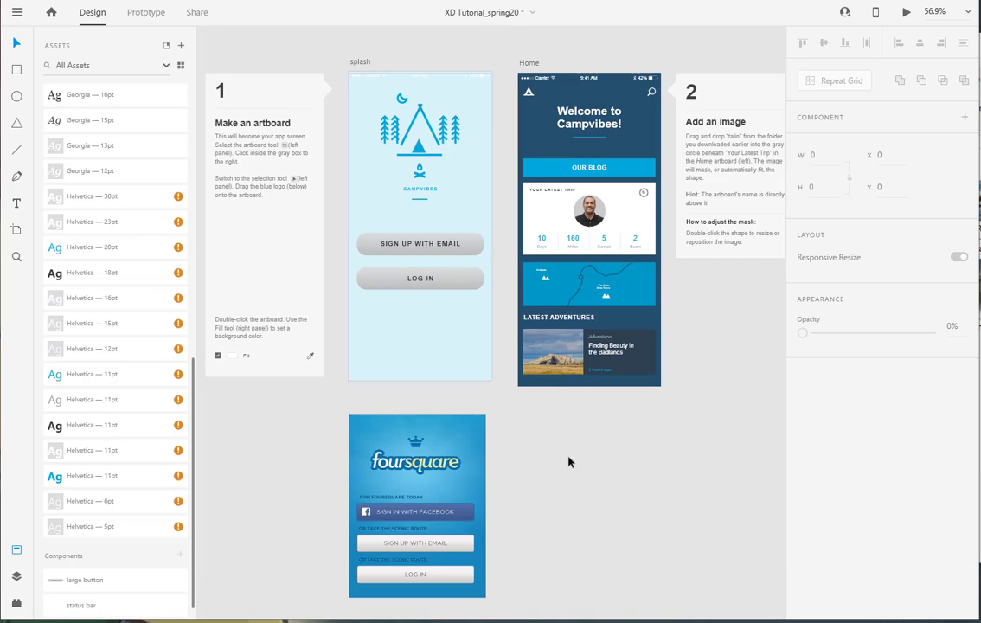
left_click(466, 284)
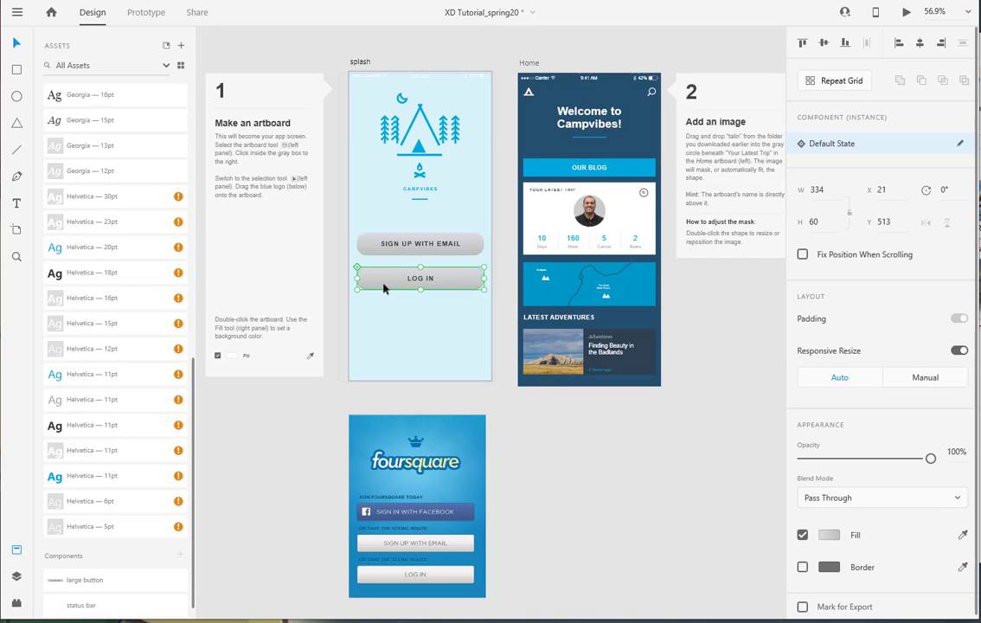
left_click(400, 249)
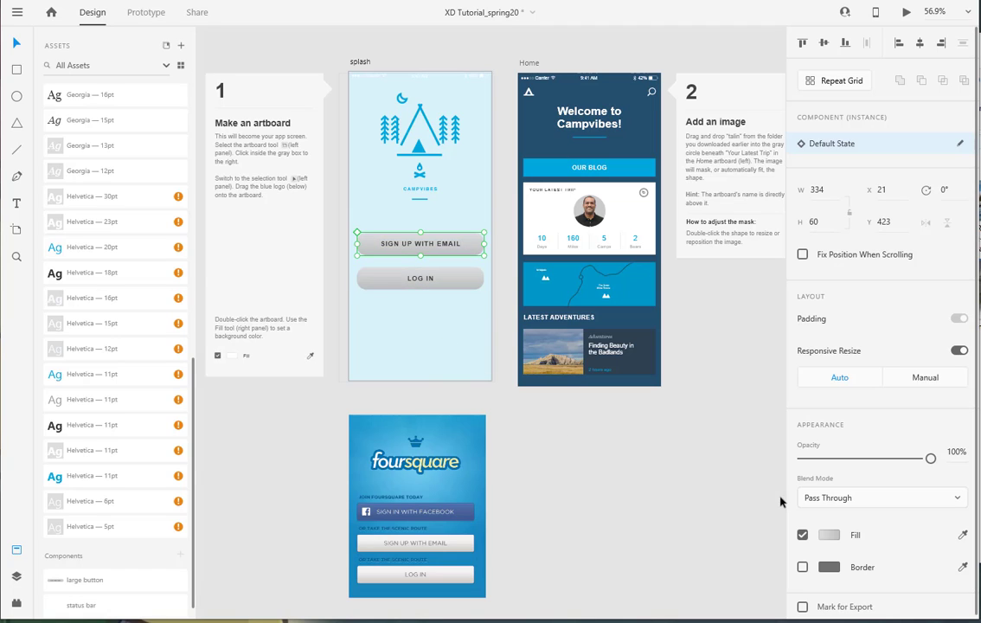
left_click(438, 381)
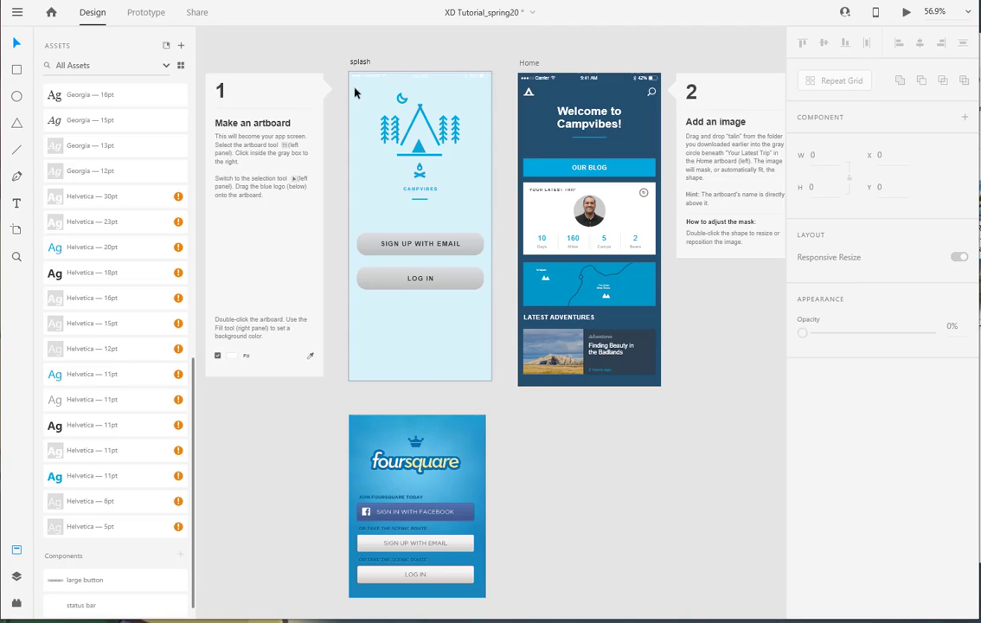
Step: Set the viewport height of the splash artboard to 667
left_click(359, 63)
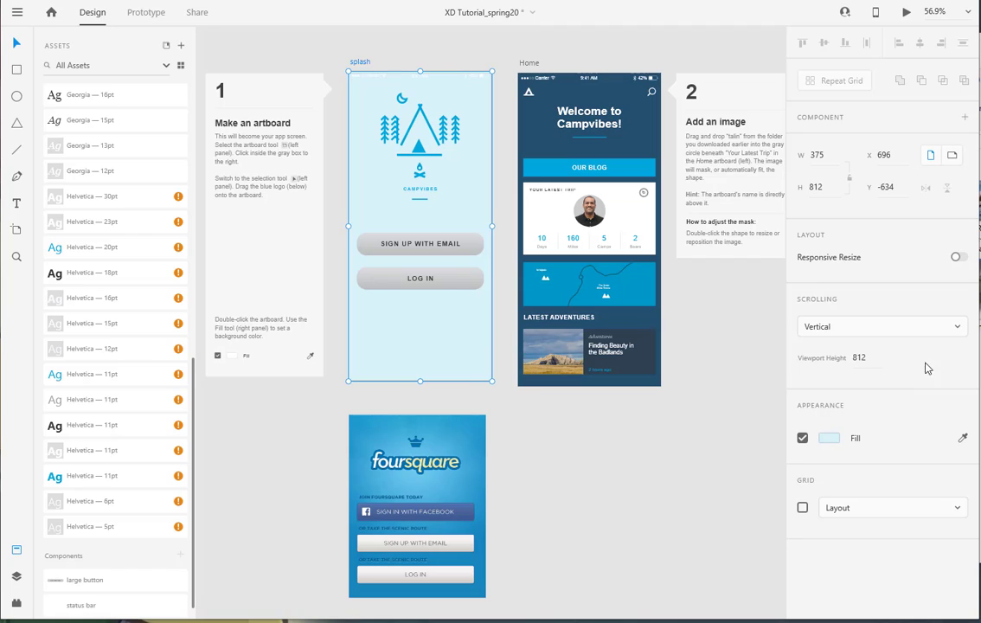
left_click(858, 356)
type("667")
key("Return")
Step: Move the SIGN UP WITH EMAIL and LOG IN buttons down together until the upper one is at Y 478
left_click(453, 284)
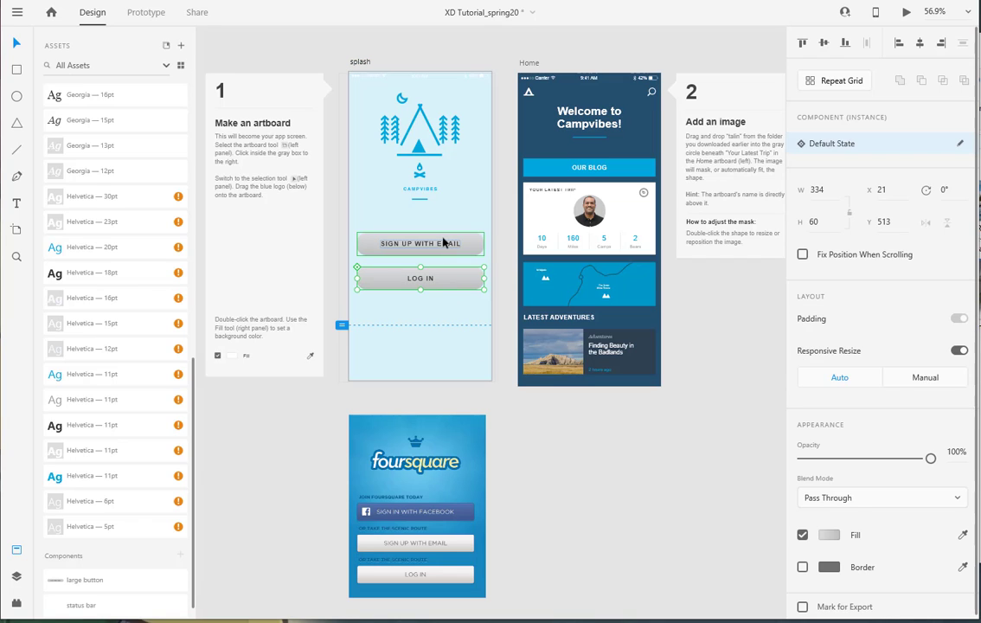
left_click(442, 243, "shift")
left_click_drag(442, 243, 443, 244)
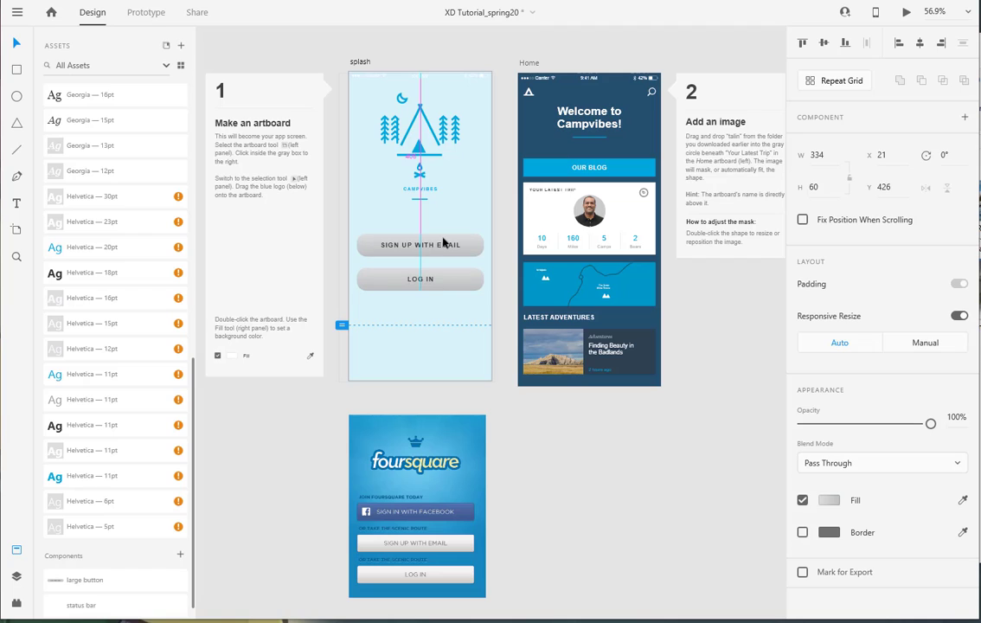
key("Down")
key("Down")
key("Down")
key("Down")
key("Down")
key("Down")
key("Down")
key("Down")
key("Down")
key("Down")
key("Down")
key("Down")
key("Down")
key("Down")
key("Down")
key("Down")
key("Down")
key("Down")
key("Down")
key("Down")
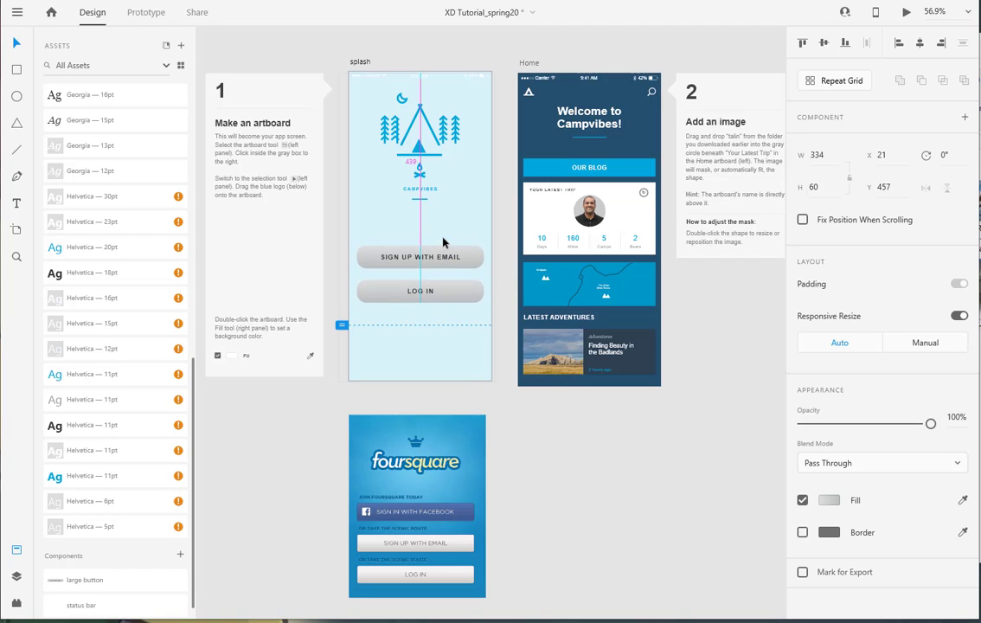
key("Down")
key("Down")
key("Down")
key("Down")
key("Down")
key("Down")
key("Down")
key("Down")
key("Down")
key("Down")
key("Down")
key("Down")
key("Down")
key("Down")
key("Down")
key("Down")
key("Down")
key("Down")
key("Down")
key("Down")
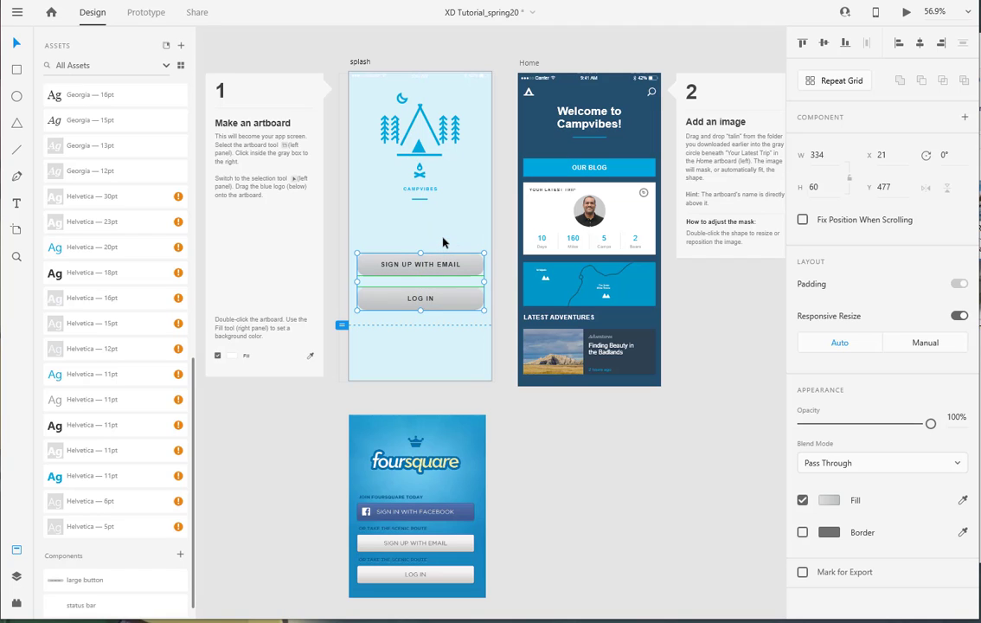
key("Down")
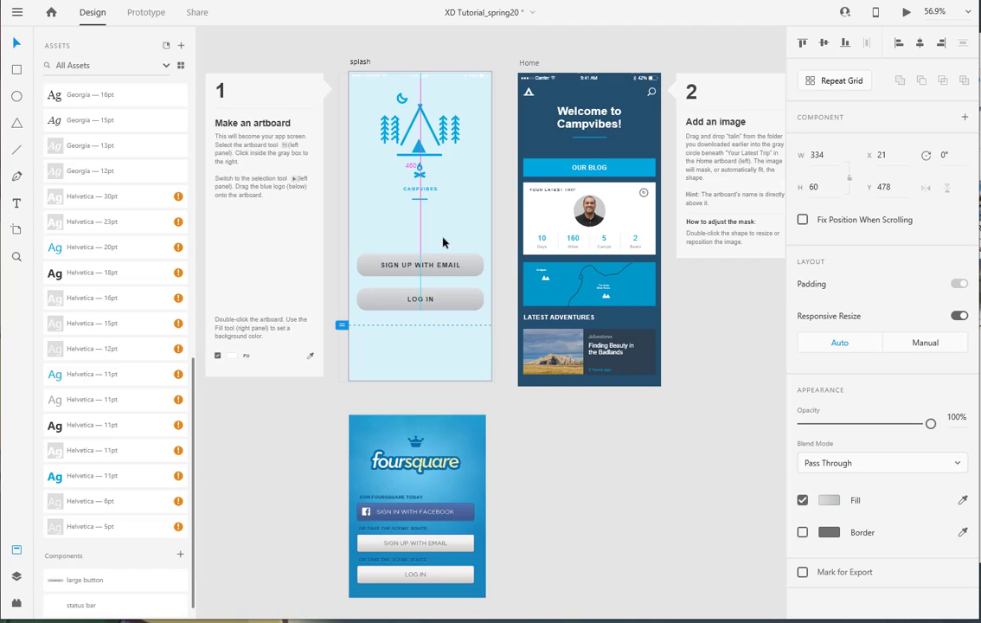
left_click(568, 459)
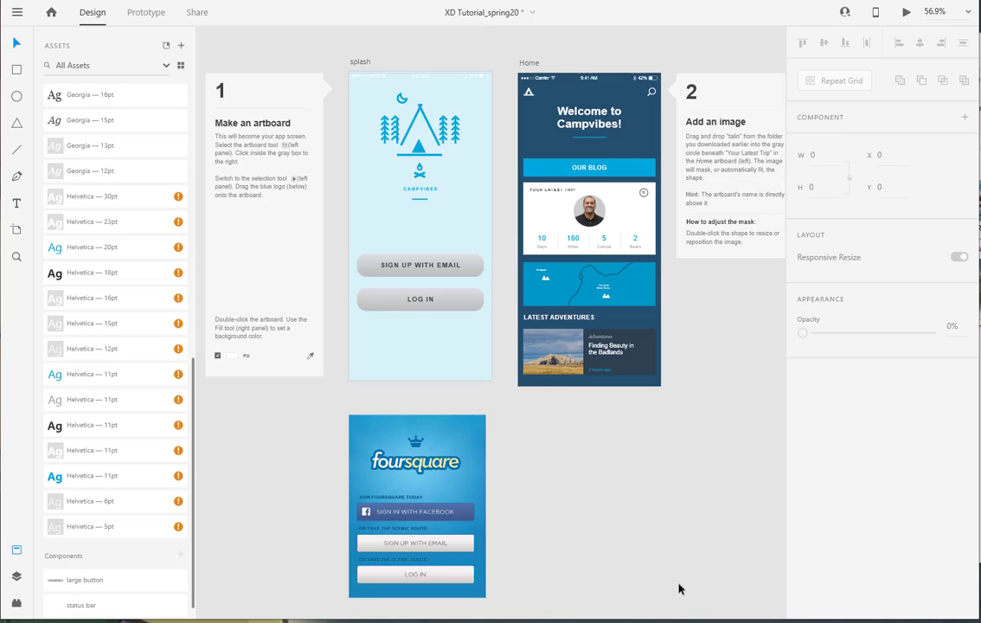
Step: Review the artboards from Home through Featured Park and The Merced River, and check the Home artboard's scrolling settings
left_click_drag(644, 528, 260, 538)
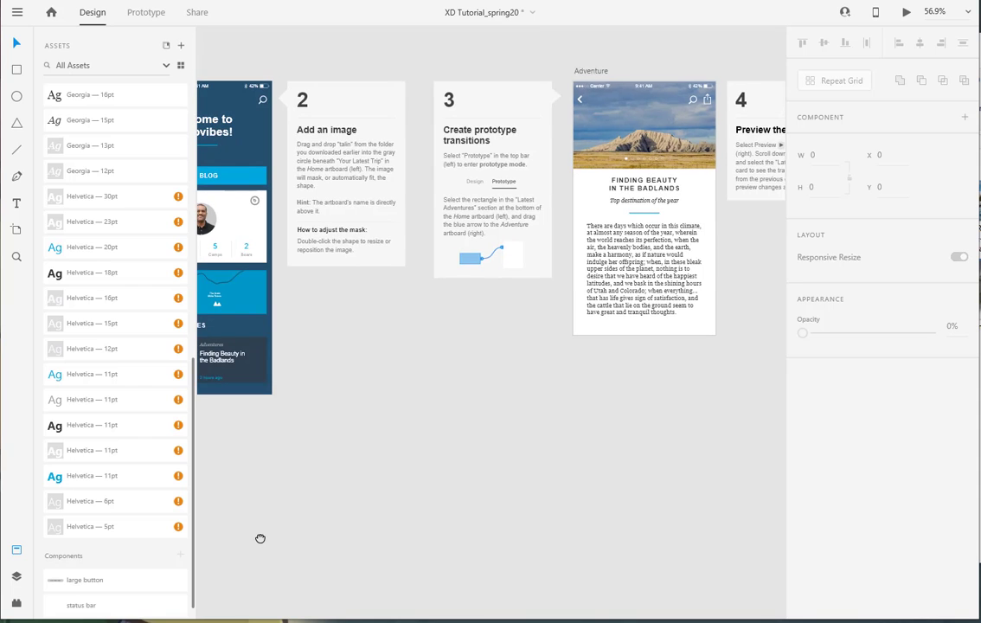
left_click_drag(606, 509, 166, 514)
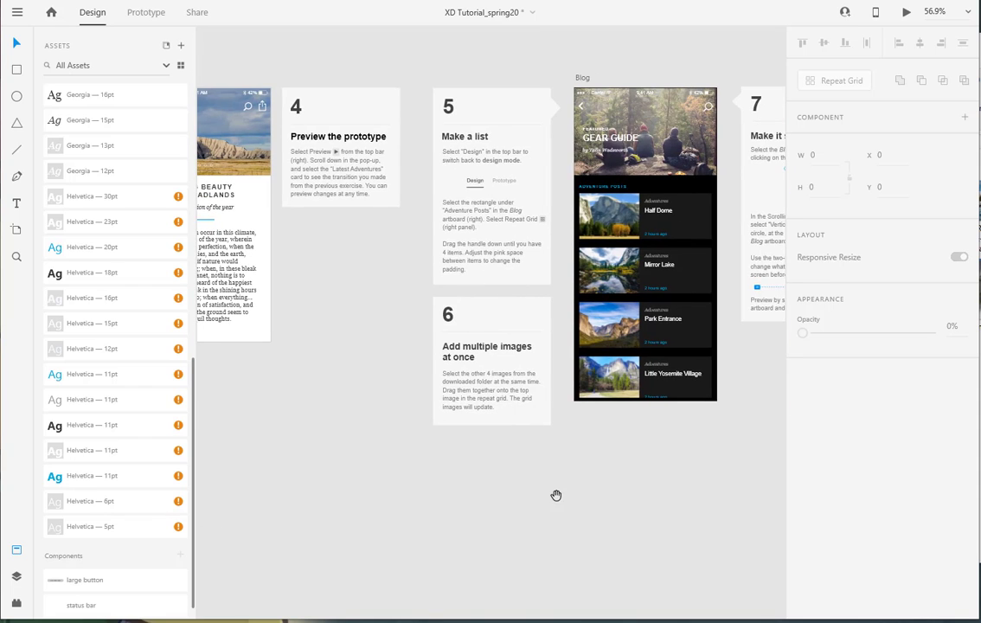
left_click_drag(556, 493, 171, 534)
left_click_drag(527, 503, 221, 470)
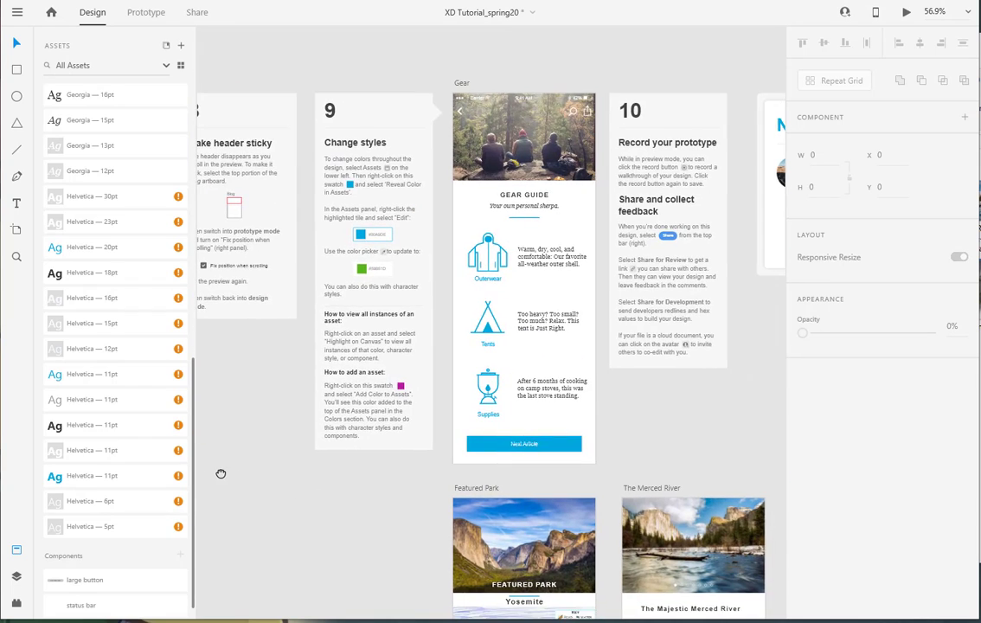
left_click_drag(712, 417, 712, 204)
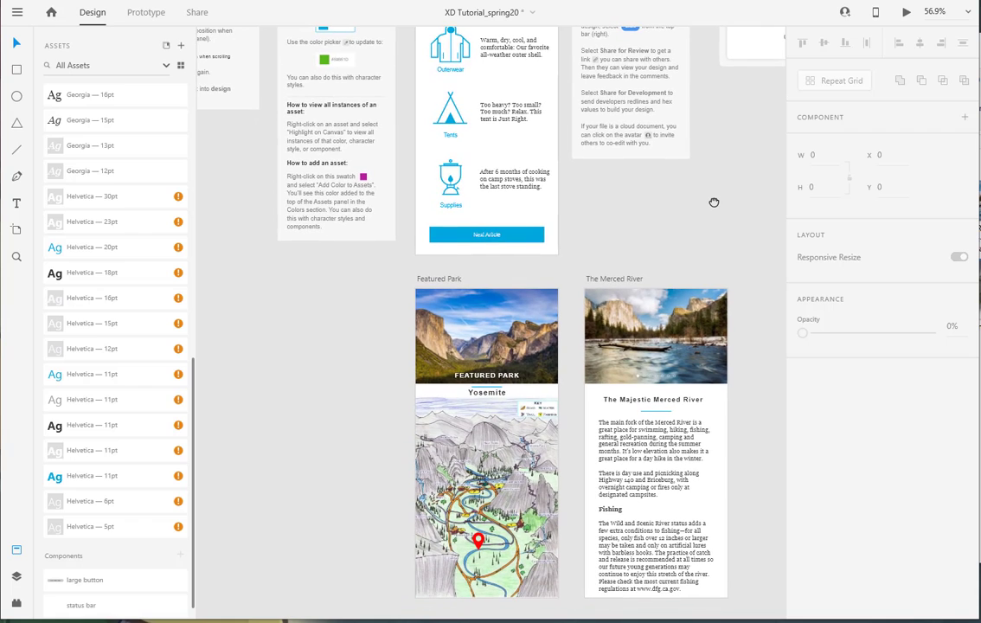
left_click_drag(300, 361, 490, 592)
left_click_drag(330, 551, 558, 433)
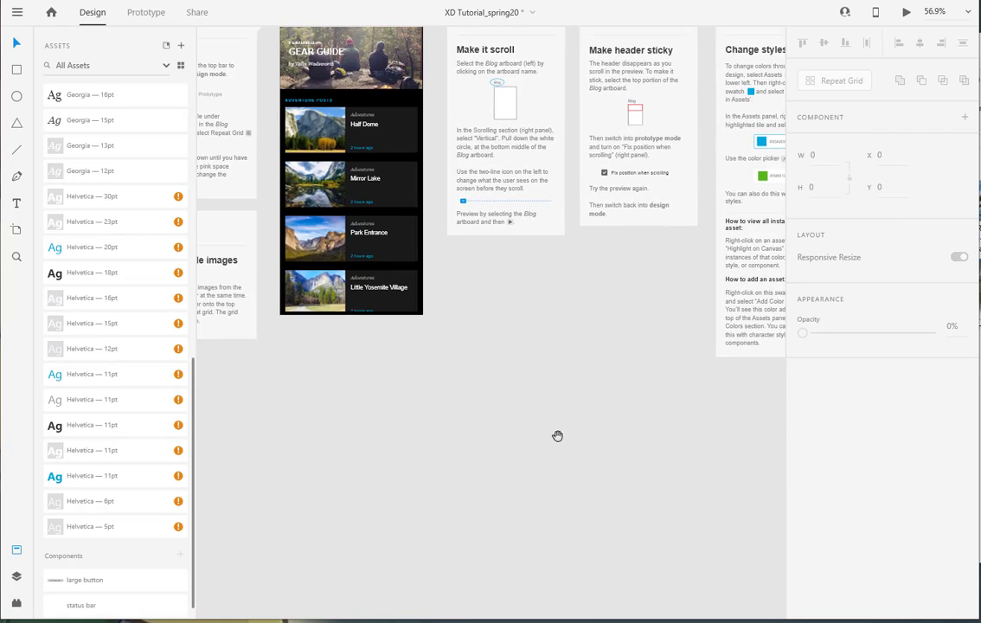
left_click_drag(360, 500, 685, 493)
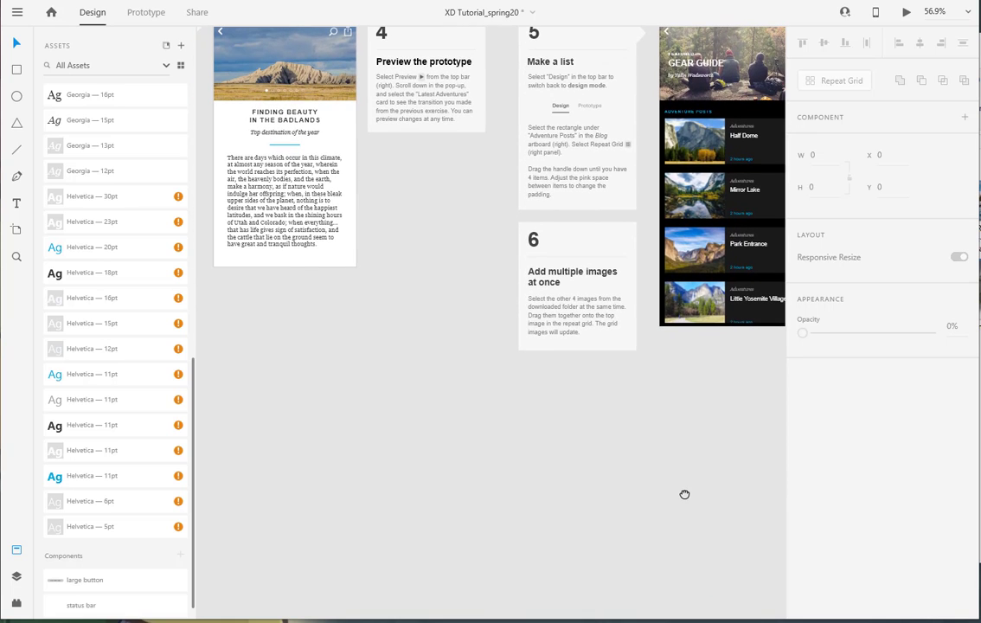
left_click_drag(361, 483, 670, 536)
left_click_drag(732, 559, 829, 559)
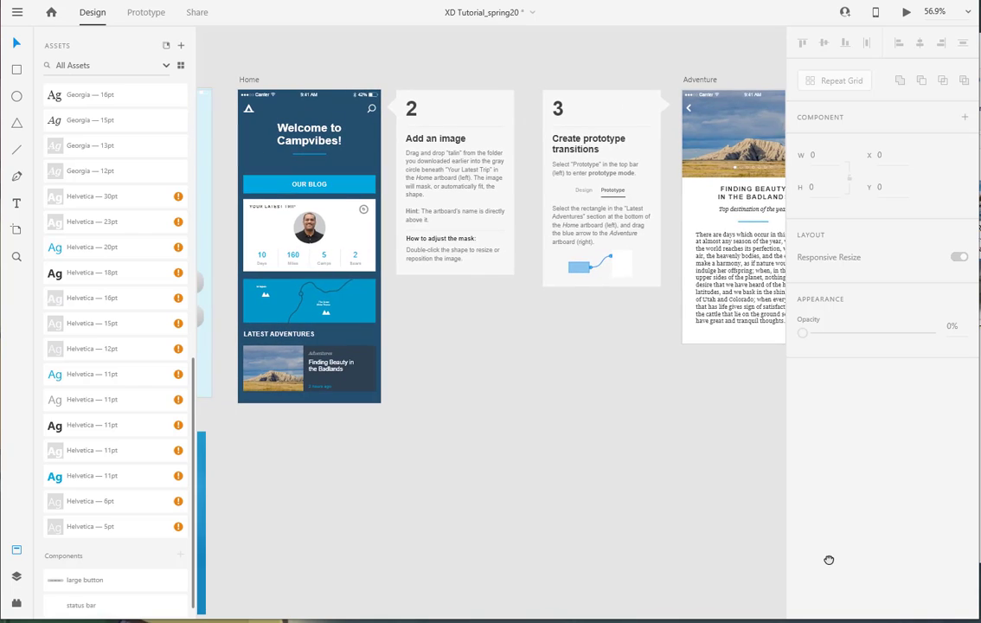
left_click(251, 81)
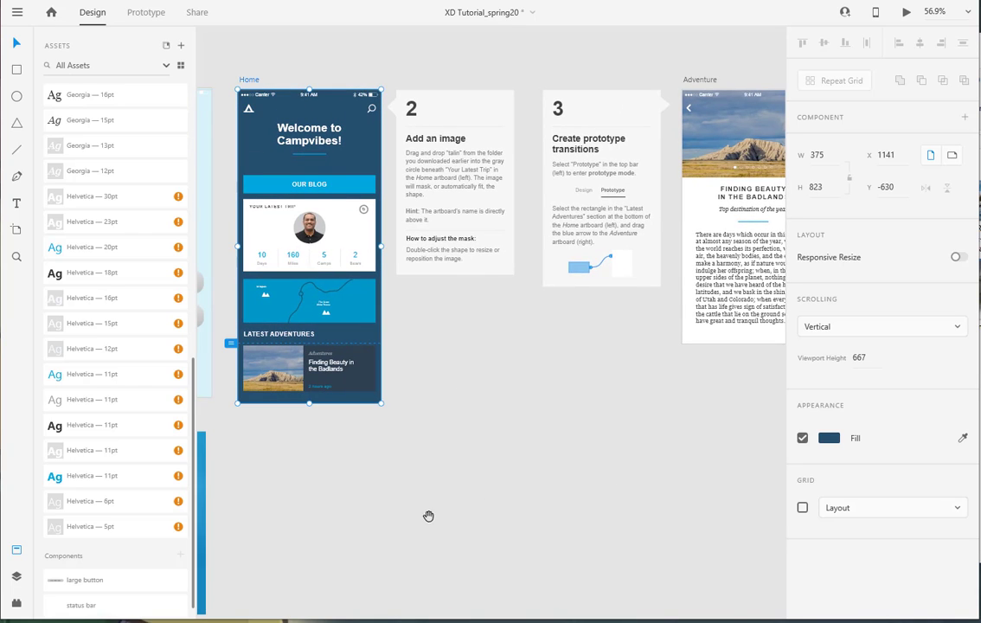
left_click_drag(424, 518, 751, 522)
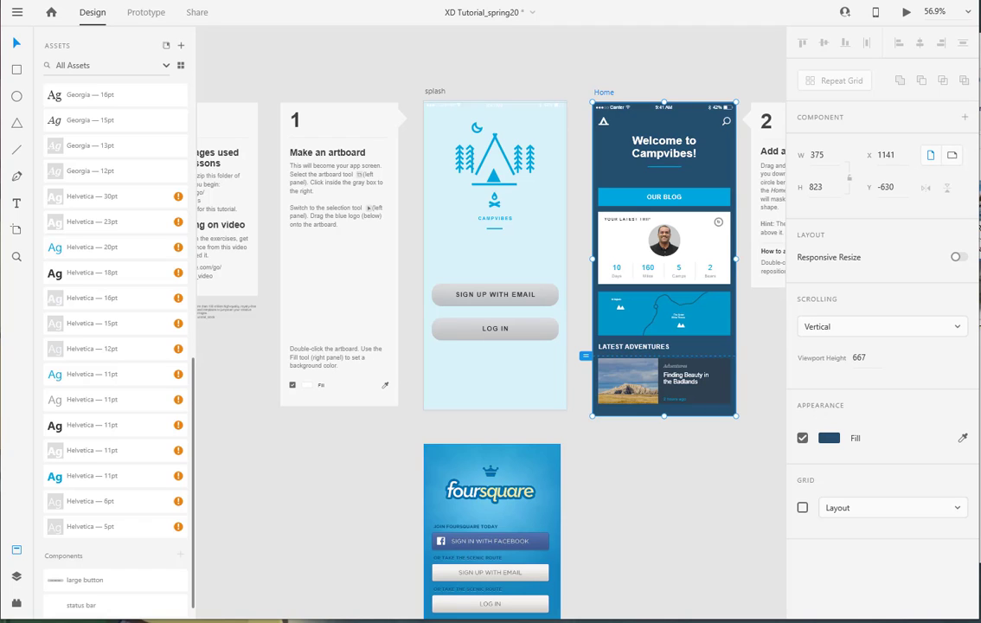
Step: Switch to the web browser and open the Tutorials page from the Adobe XD Learn & Support site
left_click(336, 531)
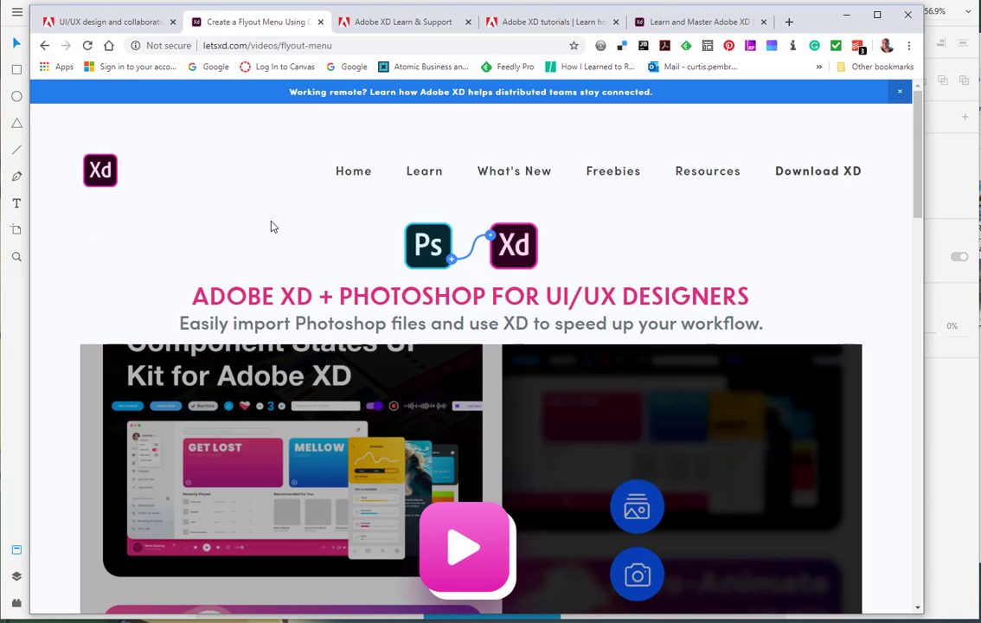
left_click(396, 24)
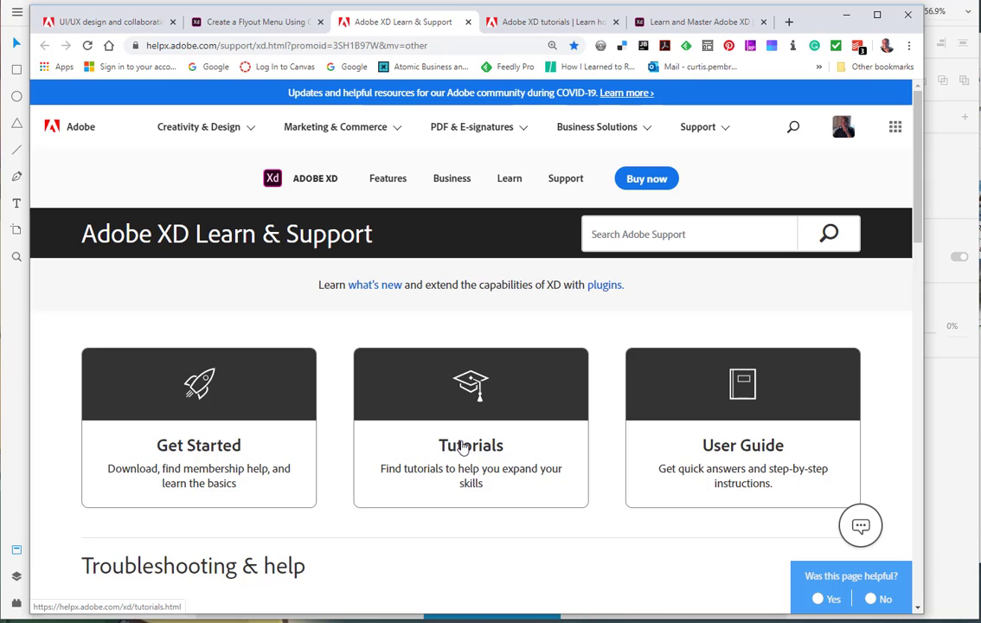
left_click(468, 446)
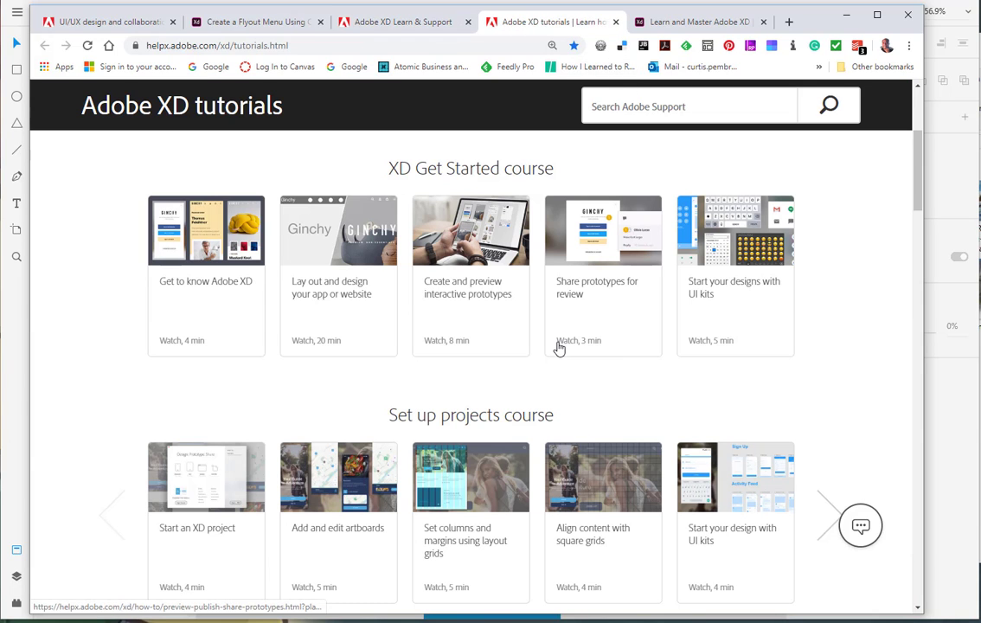